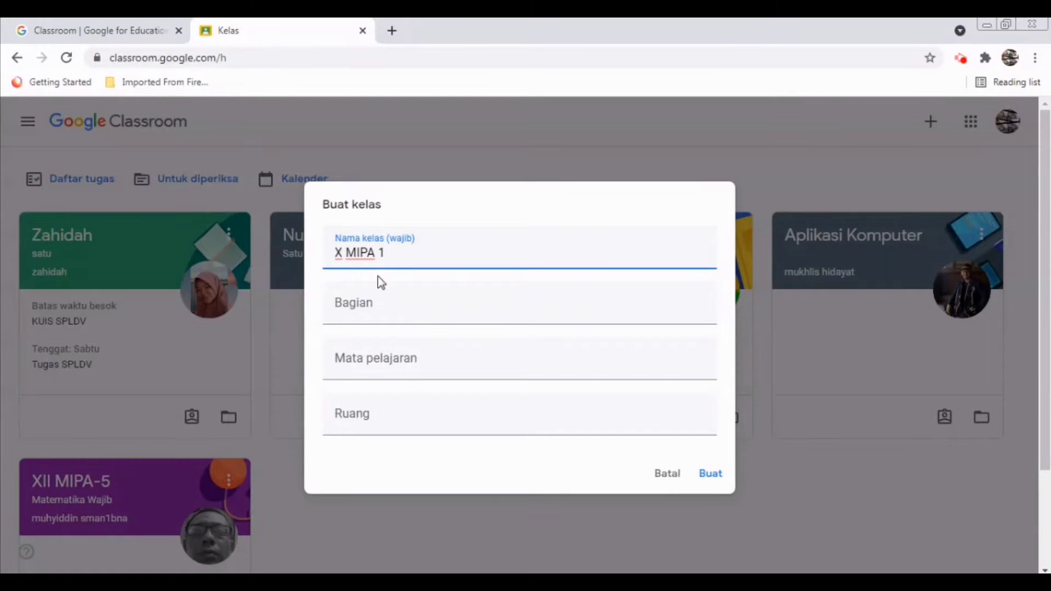
# Enter matematika as the subject, leave the section empty, create the X MIPA 1 class and dismiss the announcement tip
pyautogui.click(405, 308)
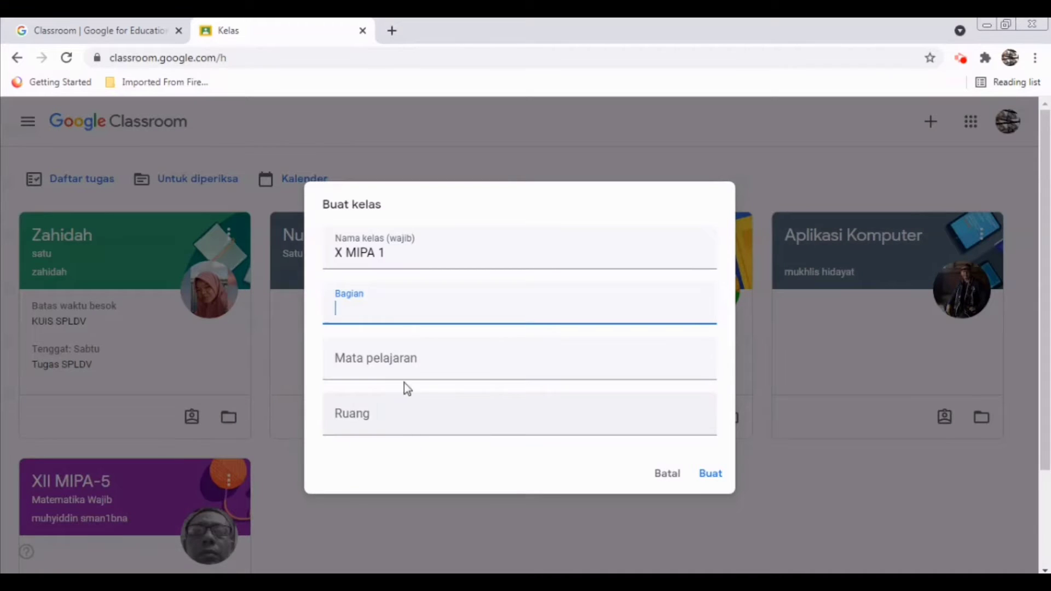
pyautogui.click(389, 371)
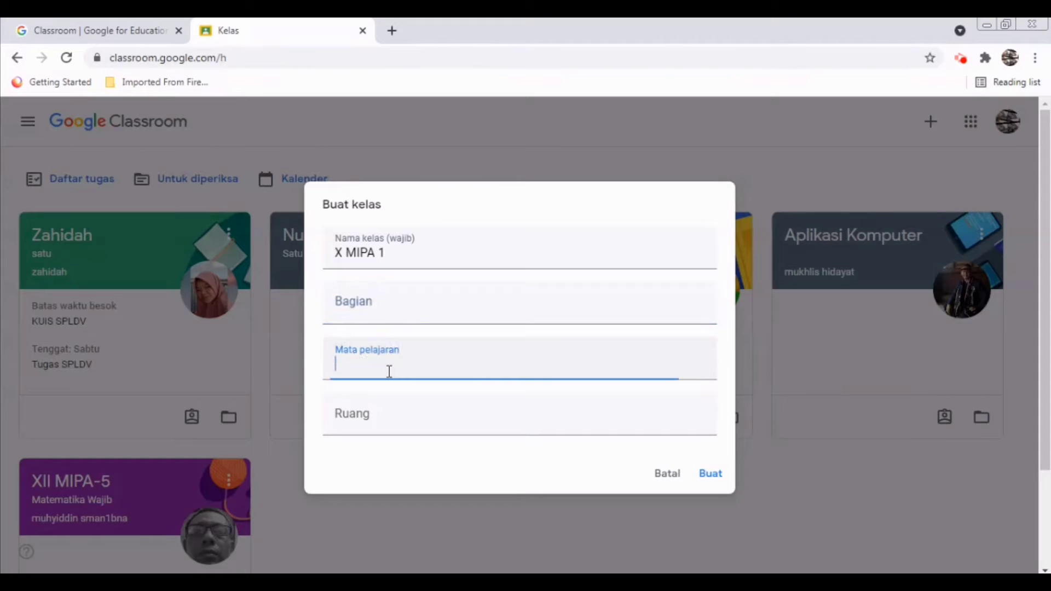
pyautogui.write('matematika')
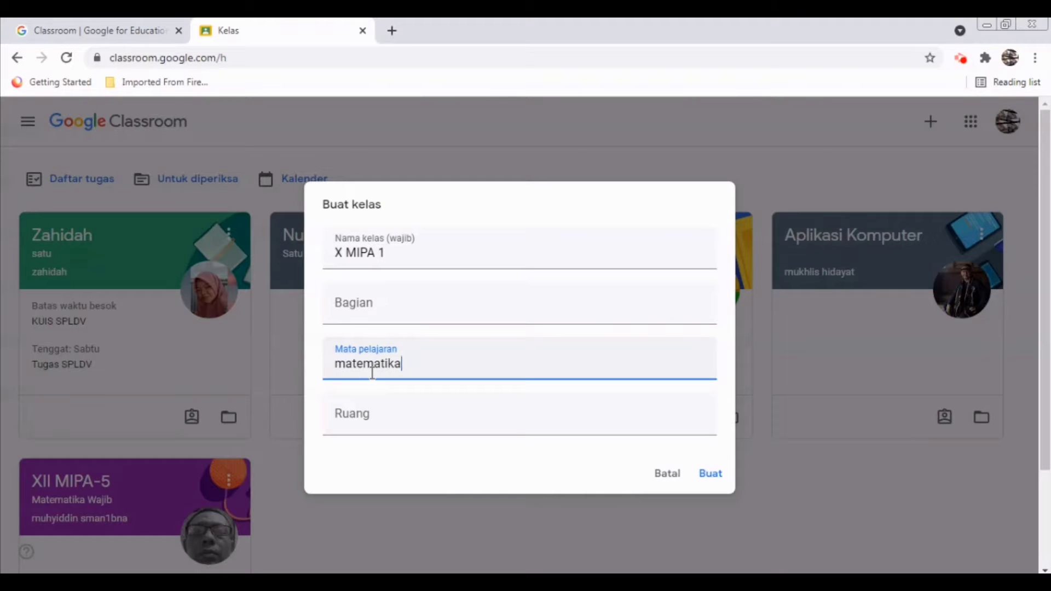
pyautogui.click(713, 474)
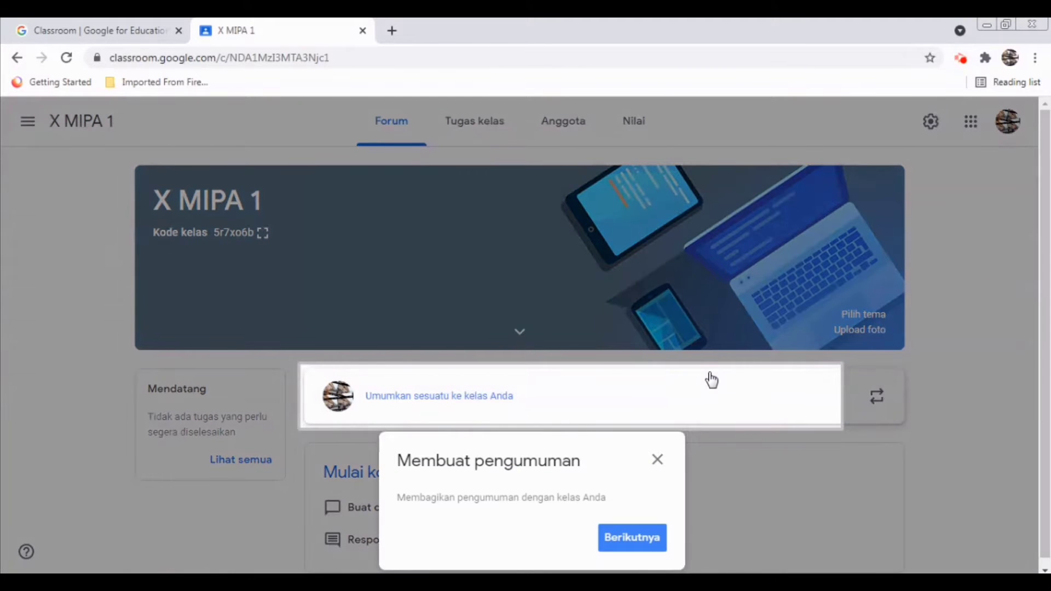
pyautogui.click(656, 542)
pyautogui.click(884, 452)
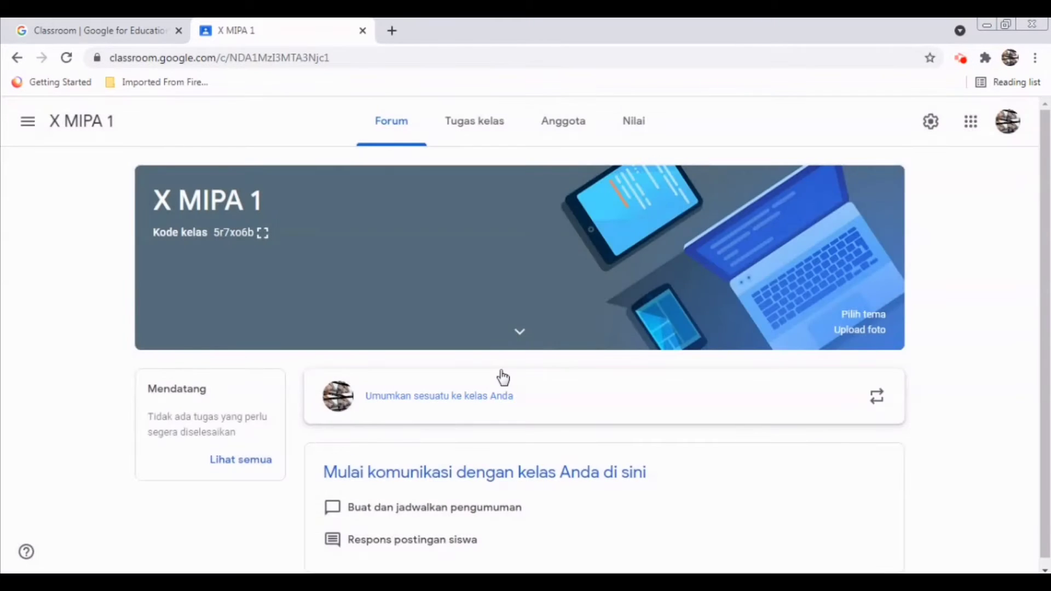
# Set the class theme to the blue Umum gallery image with the yellow book and earphones, and close the photo upload dialog without uploading
pyautogui.click(865, 313)
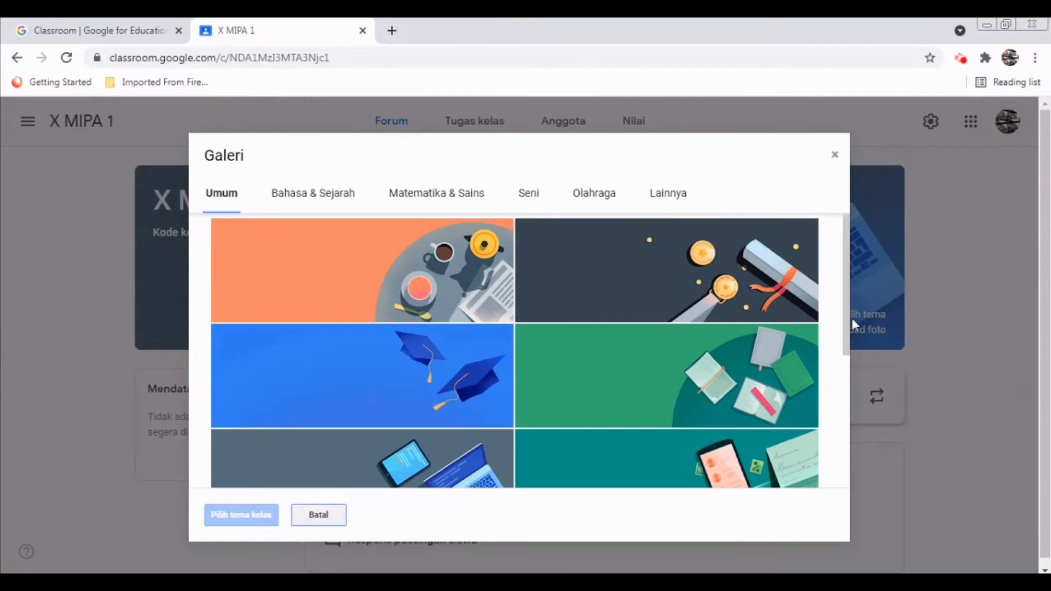
pyautogui.scroll(-5, 823, 462)
pyautogui.click(743, 350)
pyautogui.click(406, 368)
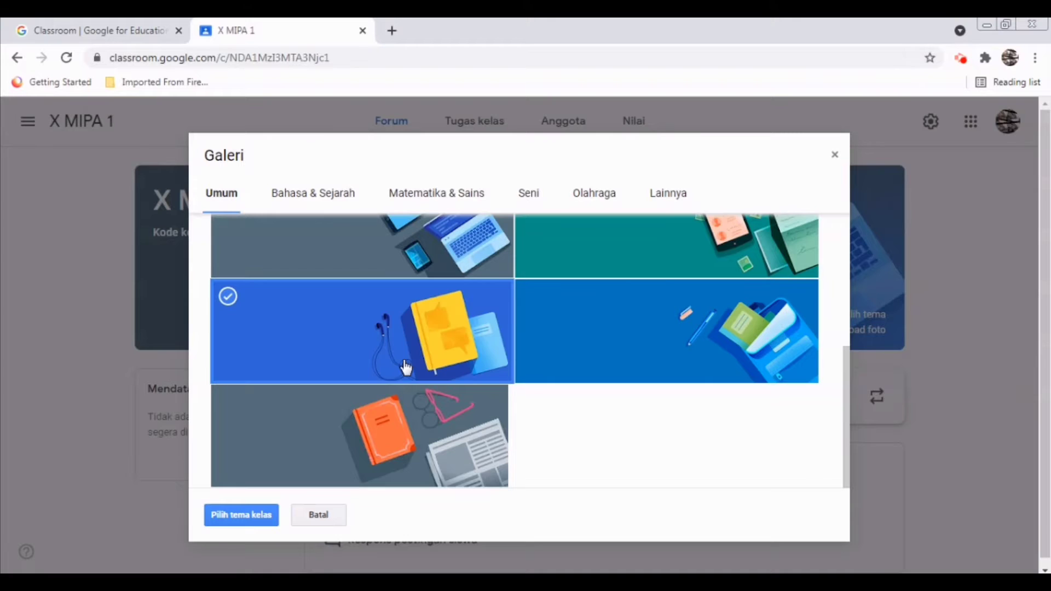
pyautogui.click(225, 516)
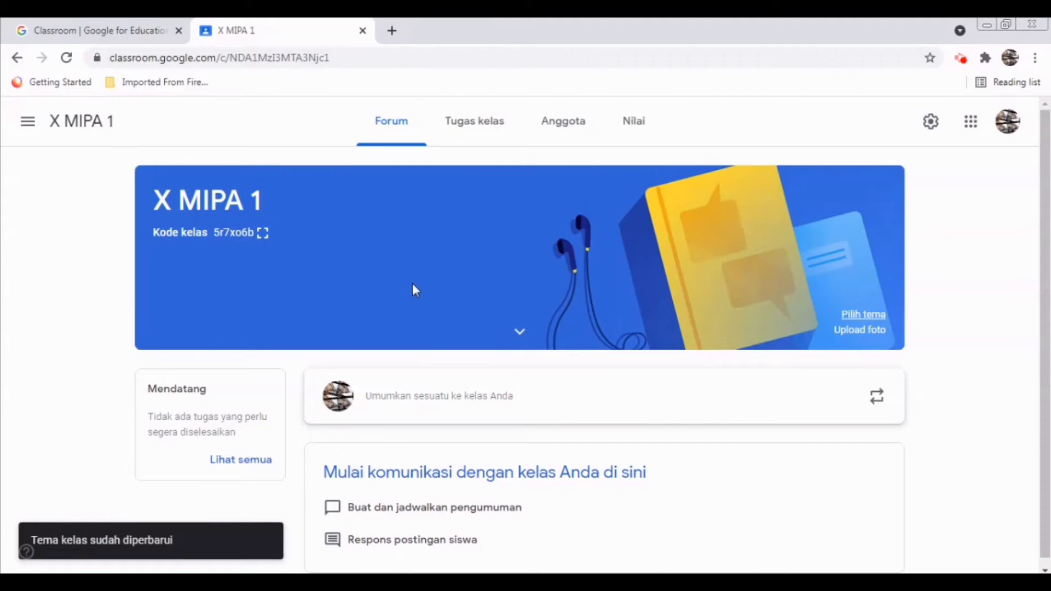
pyautogui.click(859, 330)
pyautogui.click(832, 156)
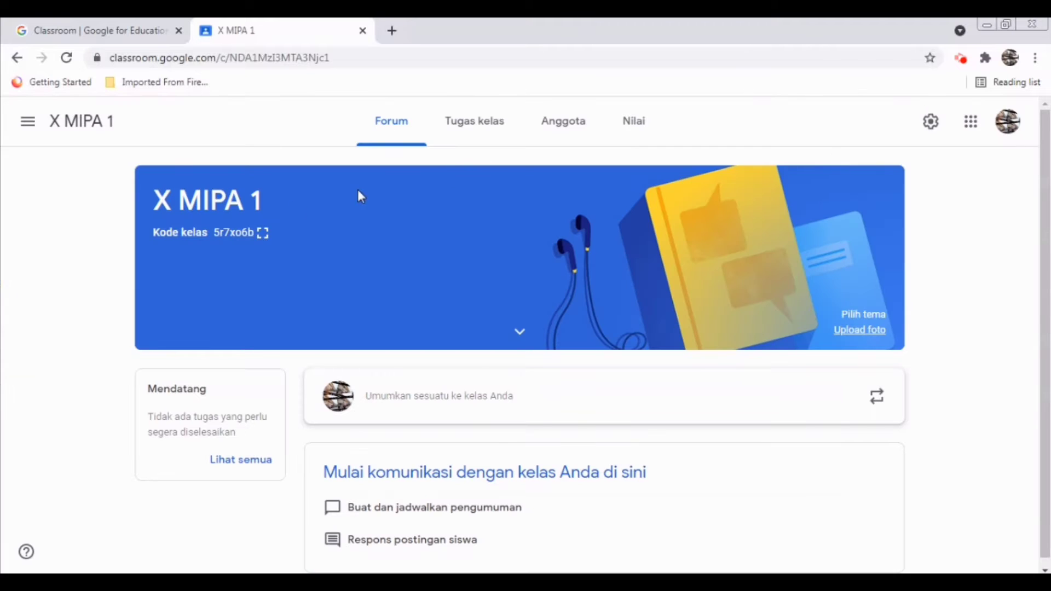
# Display the class code enlarged, select it, and copy the class invitation link
pyautogui.click(262, 235)
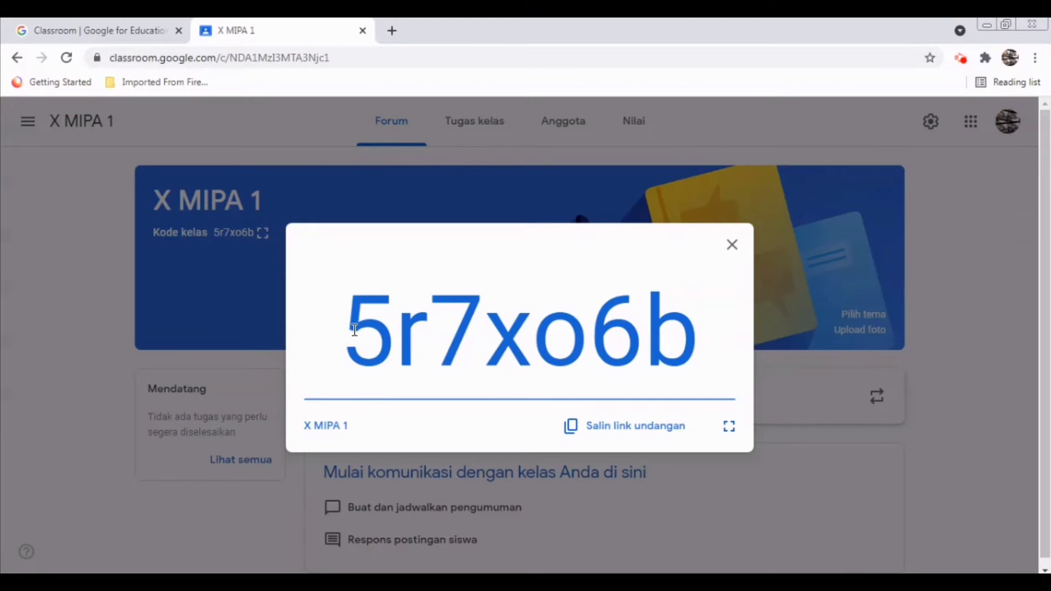
pyautogui.moveTo(353, 328); pyautogui.dragTo(679, 378)
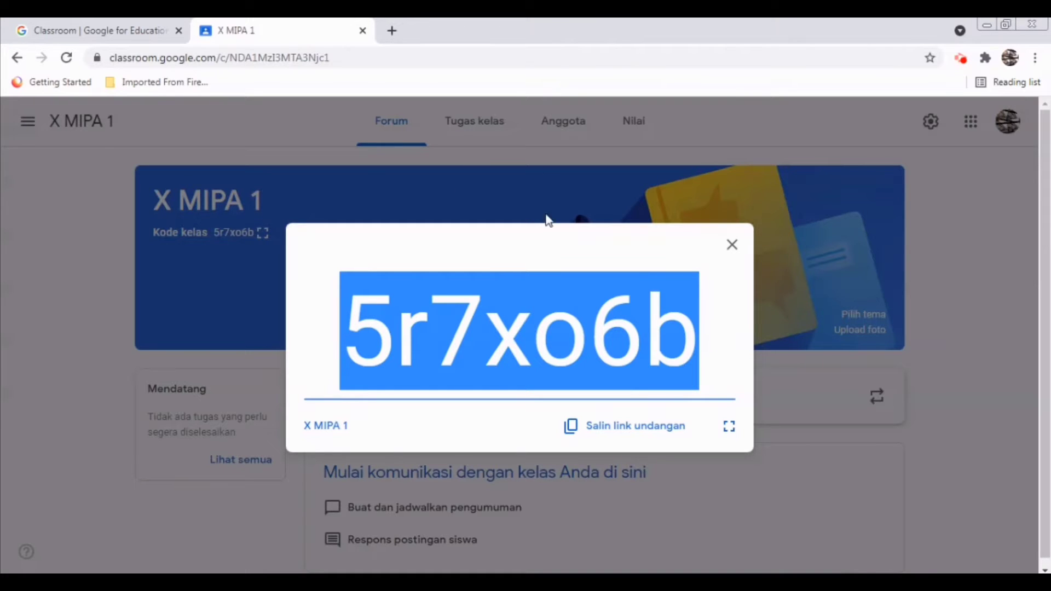
pyautogui.click(572, 429)
pyautogui.click(728, 250)
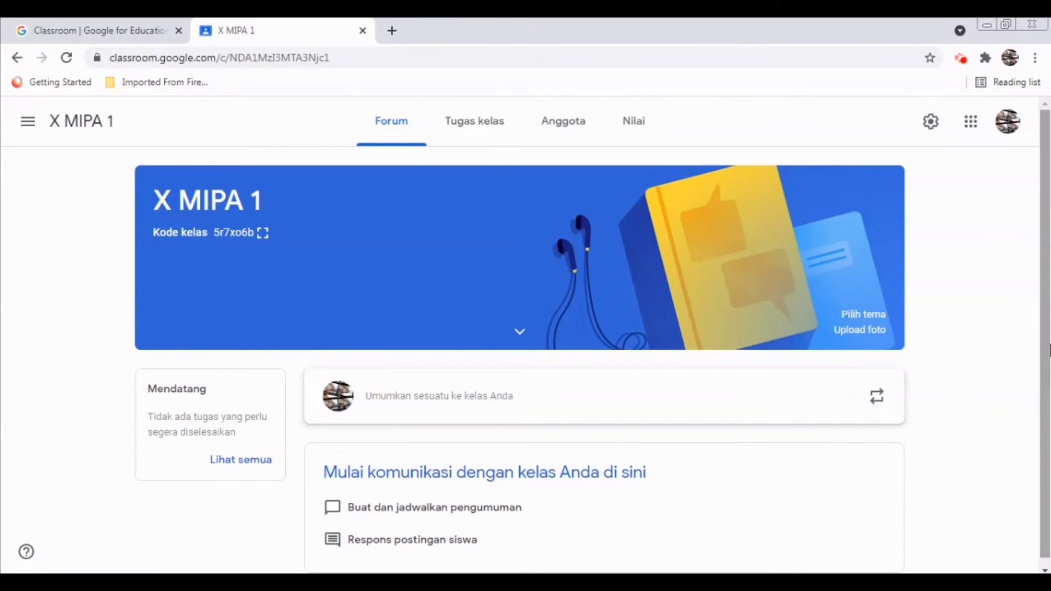
# Add a topic named Pertemuan 1 to the classwork of X MIPA 1
pyautogui.scroll(-1, 780, 192)
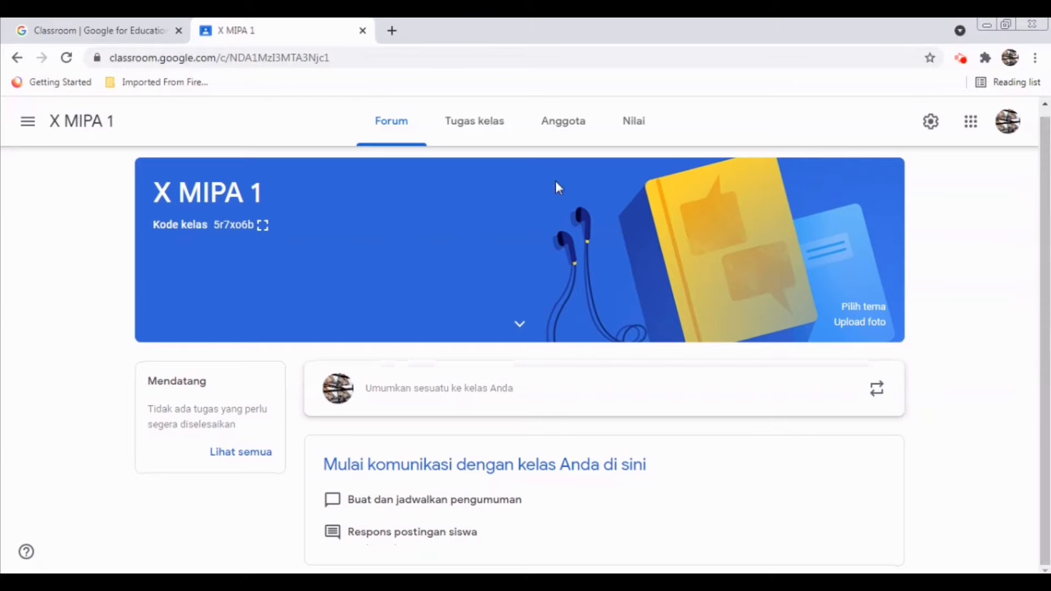
pyautogui.click(471, 131)
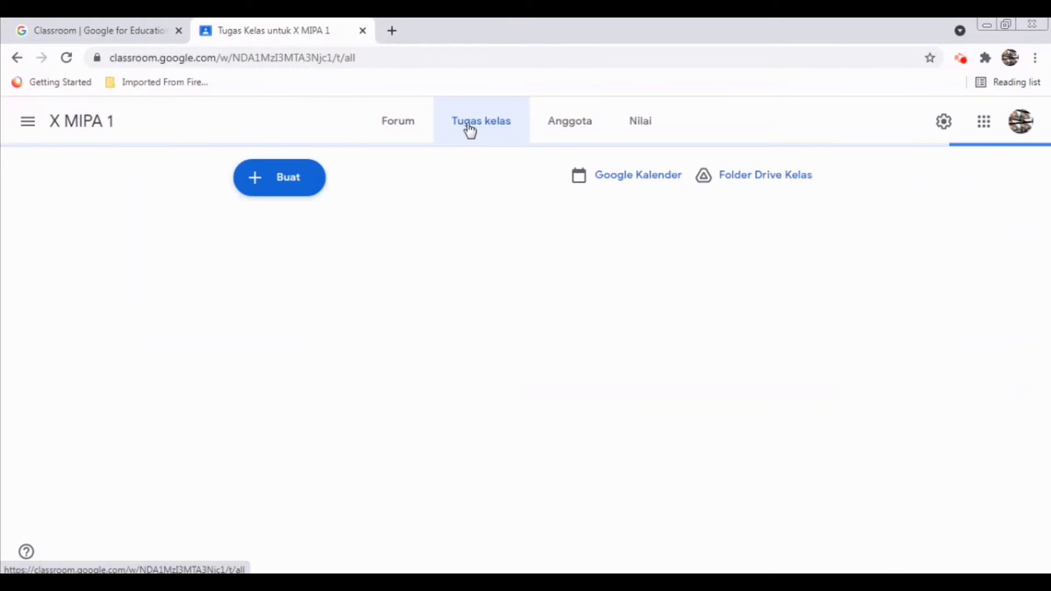
pyautogui.click(303, 168)
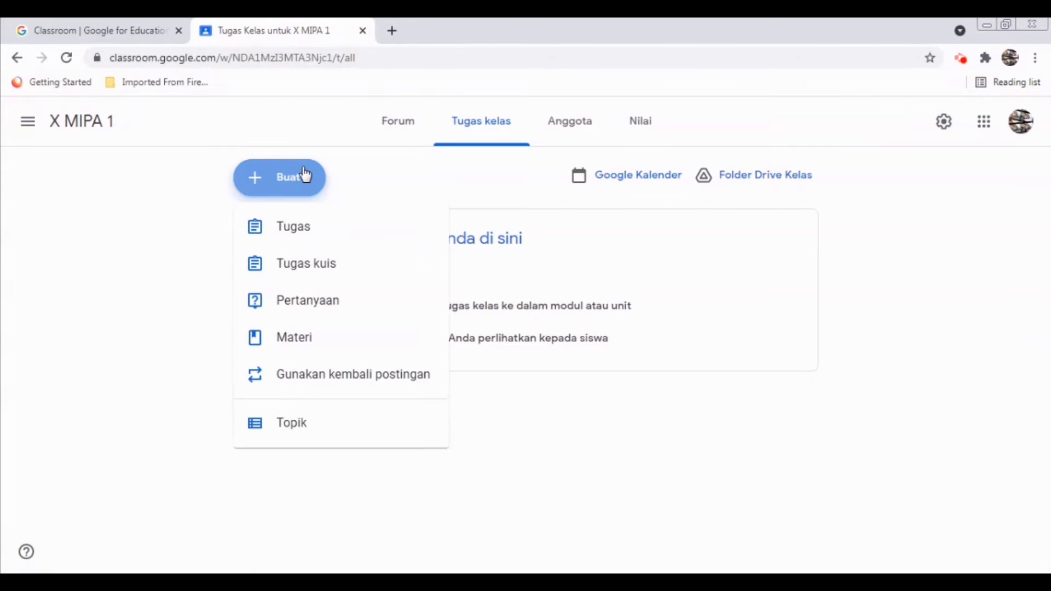
pyautogui.click(301, 428)
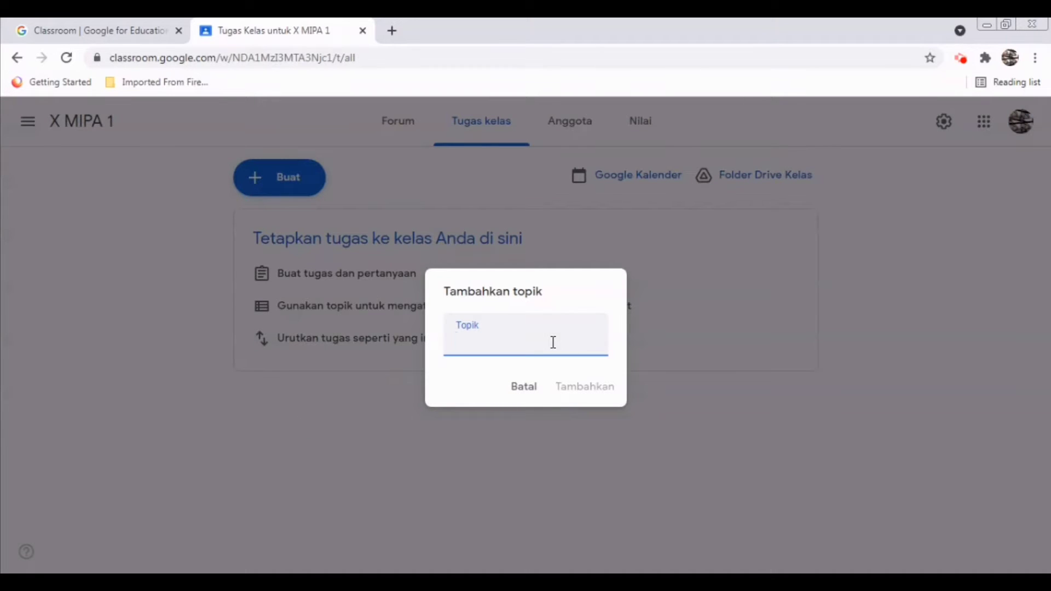
pyautogui.write('g')
pyautogui.press('BackSpace')
pyautogui.write('Perte')
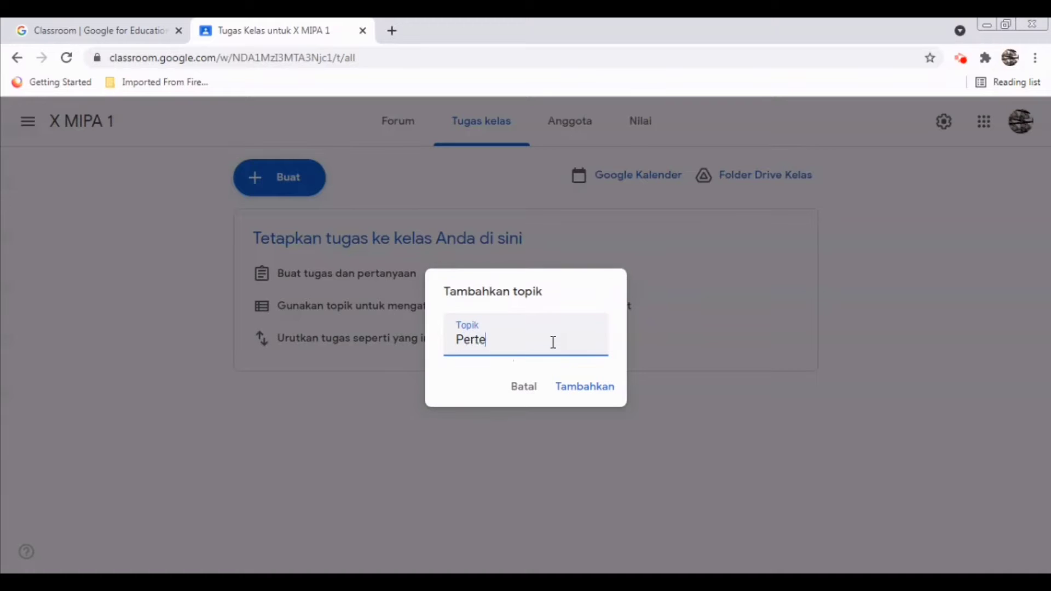
pyautogui.write('muan 1')
pyautogui.click(563, 386)
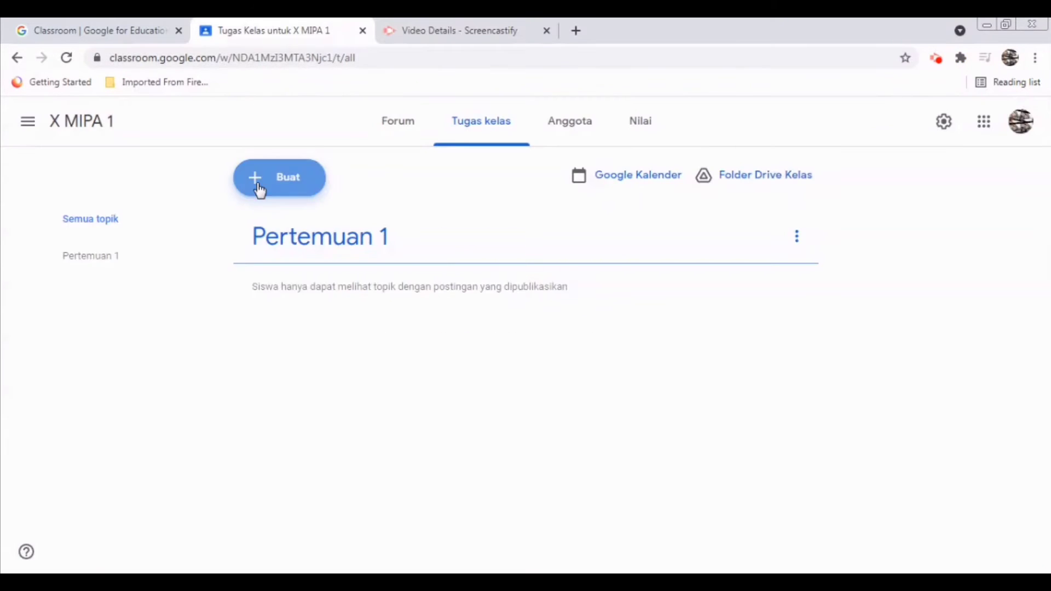
# Add a second classwork topic named Pertemuan 2
pyautogui.click(257, 188)
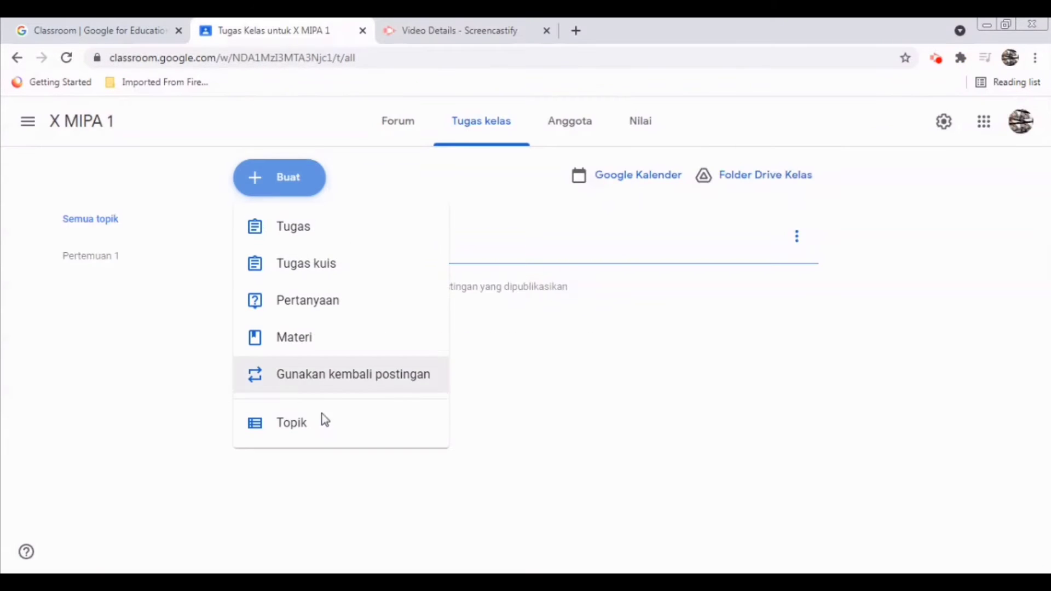
pyautogui.click(323, 420)
pyautogui.write('Pert')
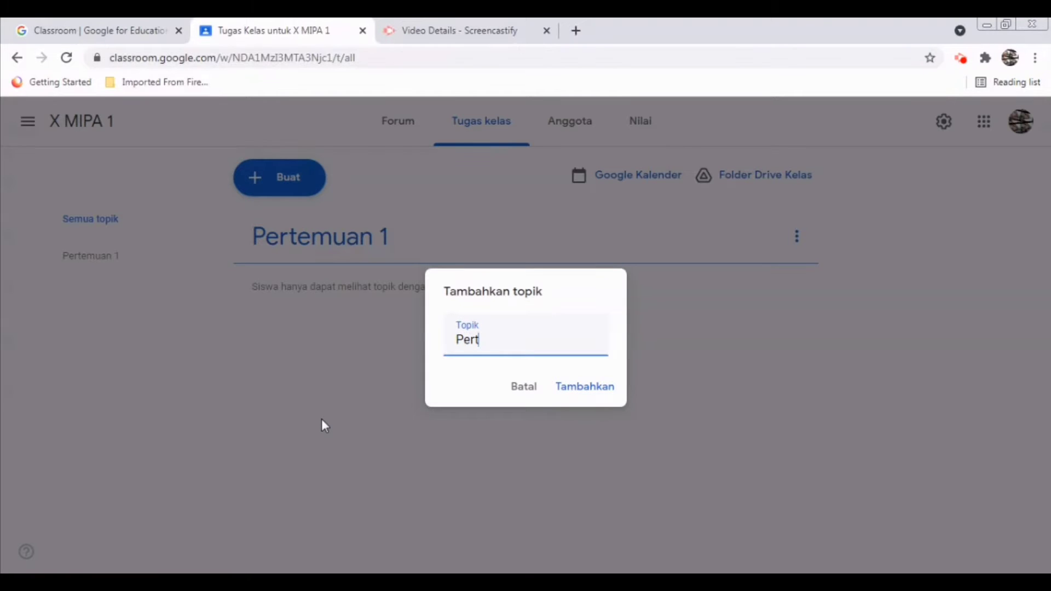
pyautogui.write('emuan 2')
pyautogui.press('Return')
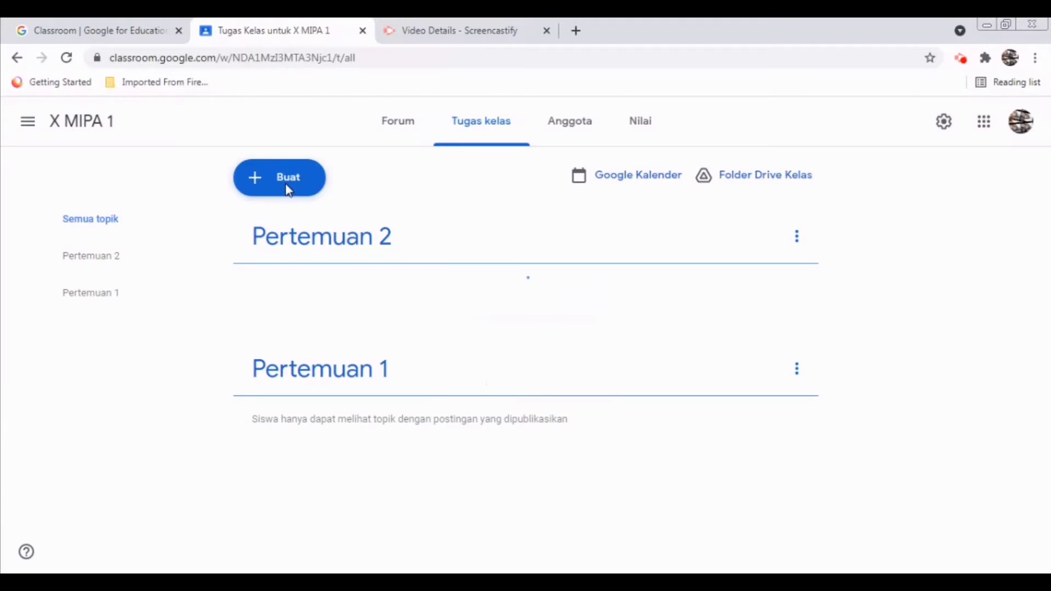
# Add a third classwork topic named Pertemuan 3
pyautogui.click(286, 185)
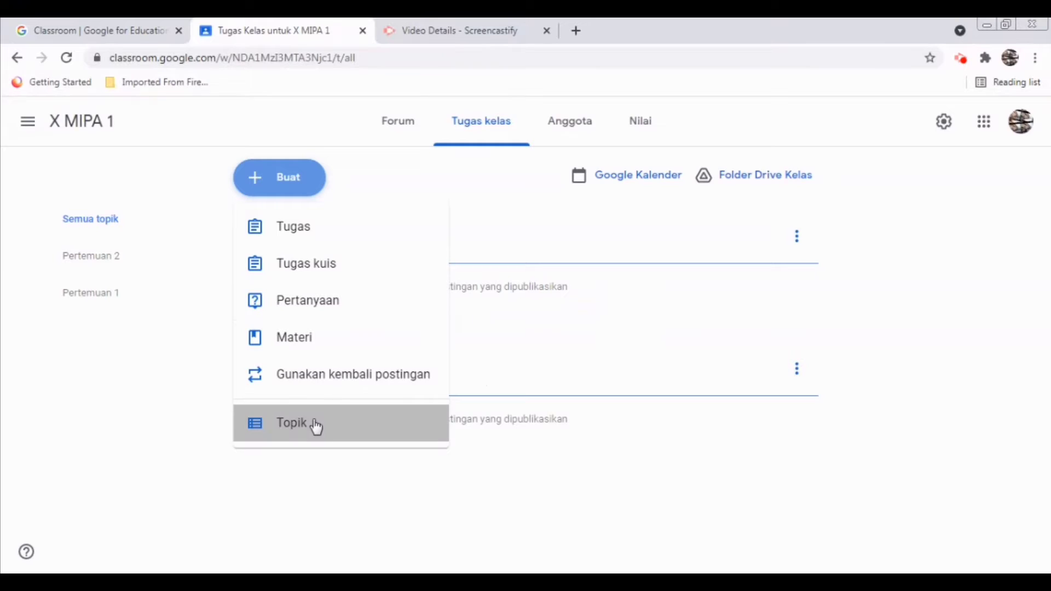
pyautogui.click(315, 421)
pyautogui.write('Per')
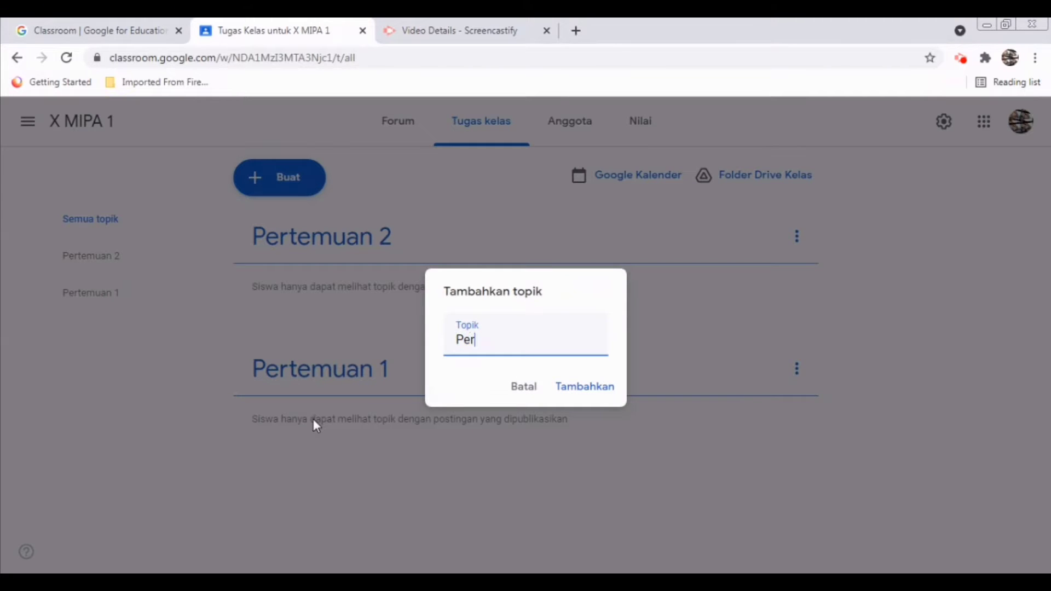
pyautogui.write('temuan 3')
pyautogui.click(595, 387)
# Add a fourth classwork topic named Pertemuan 4
pyautogui.click(278, 187)
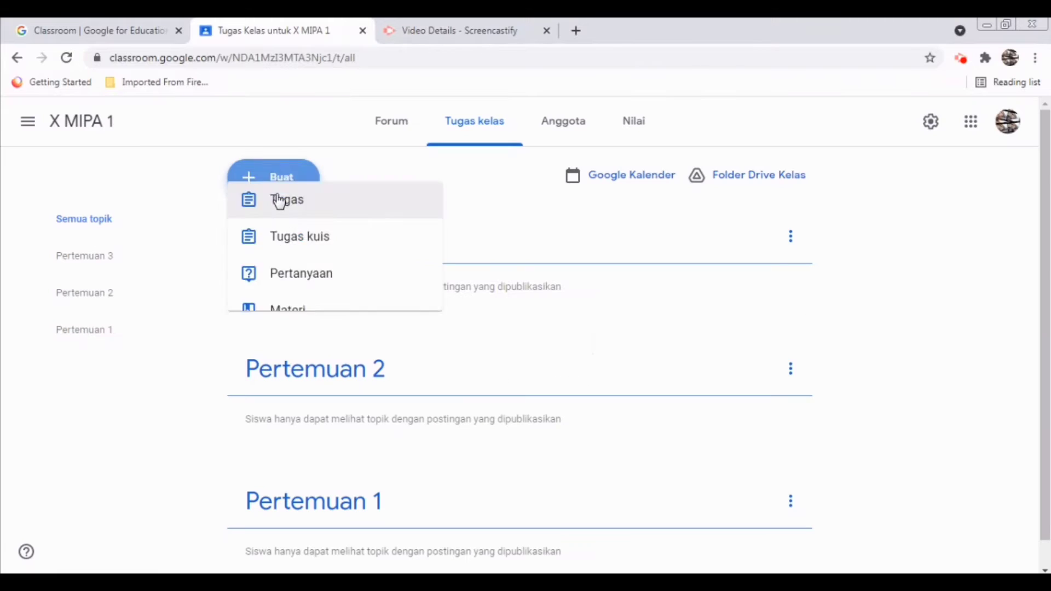
pyautogui.click(303, 427)
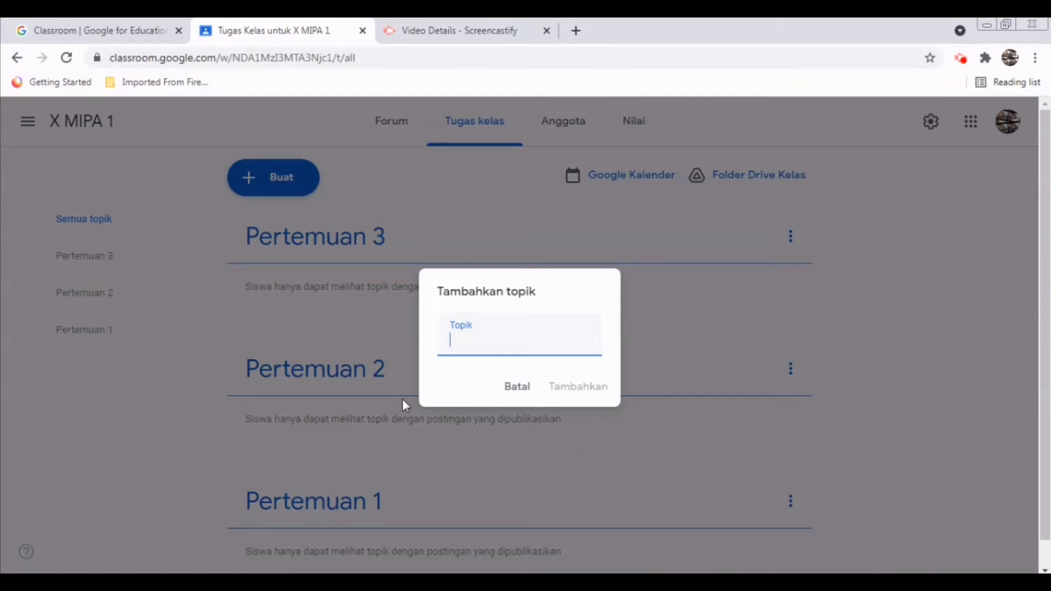
pyautogui.write('Pertemuan 4')
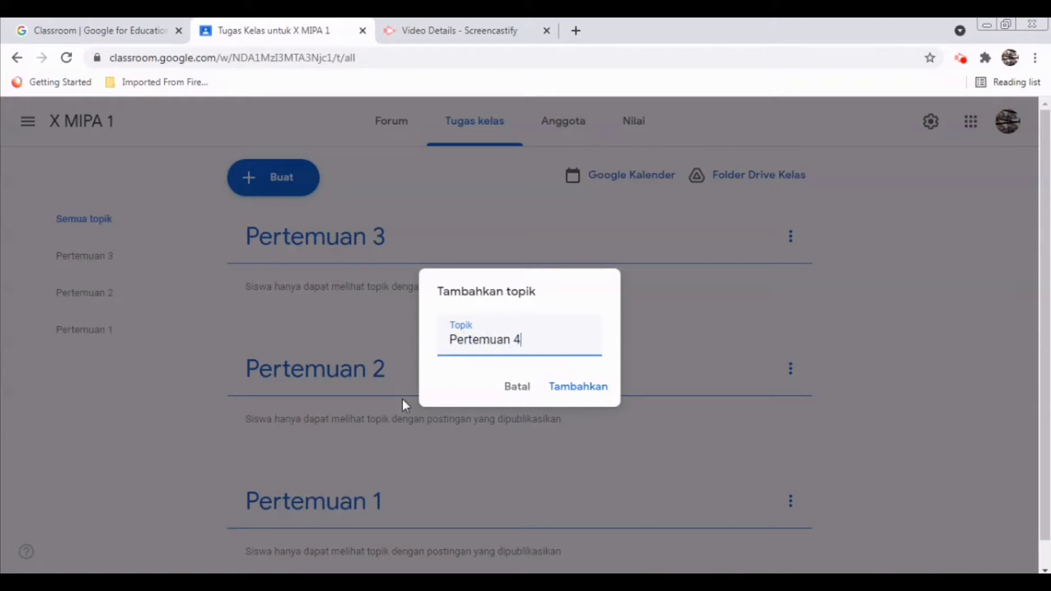
pyautogui.click(596, 389)
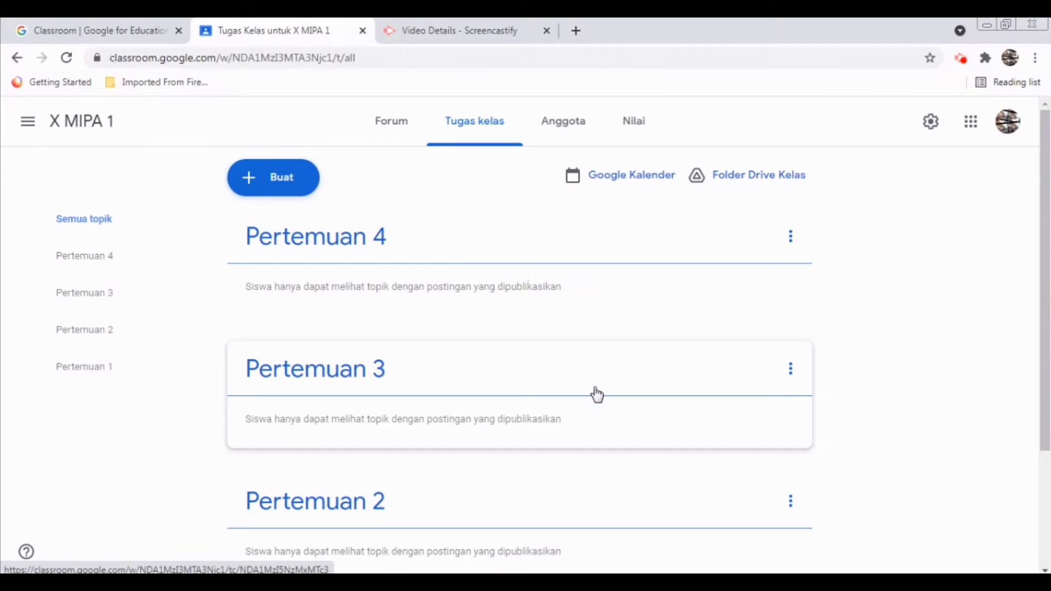
# Move the Pertemuan 1 topic up the classwork list until it is above Pertemuan 4
pyautogui.scroll(-3, 898, 450)
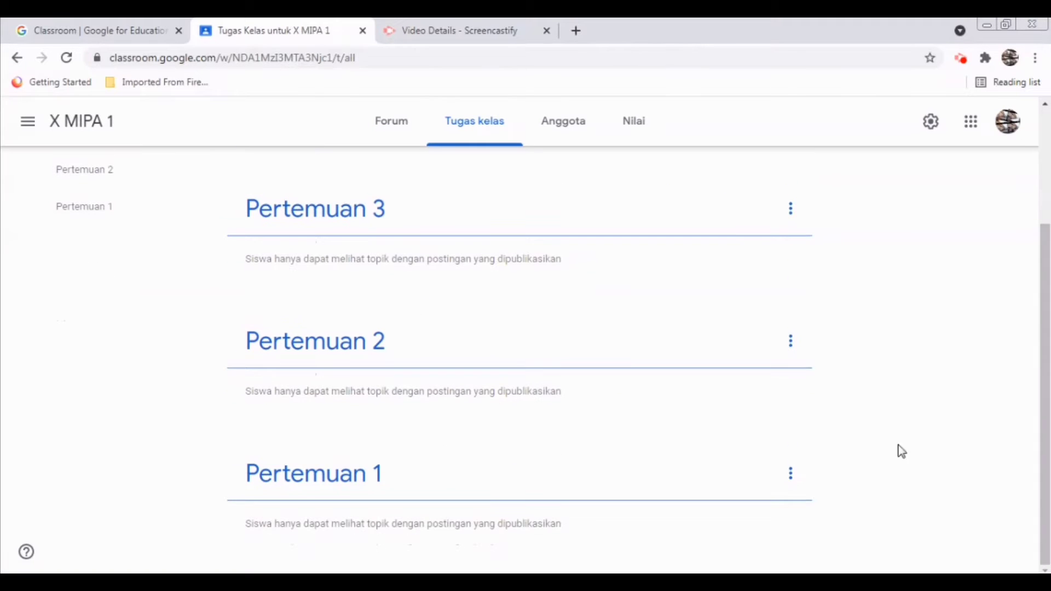
pyautogui.click(791, 474)
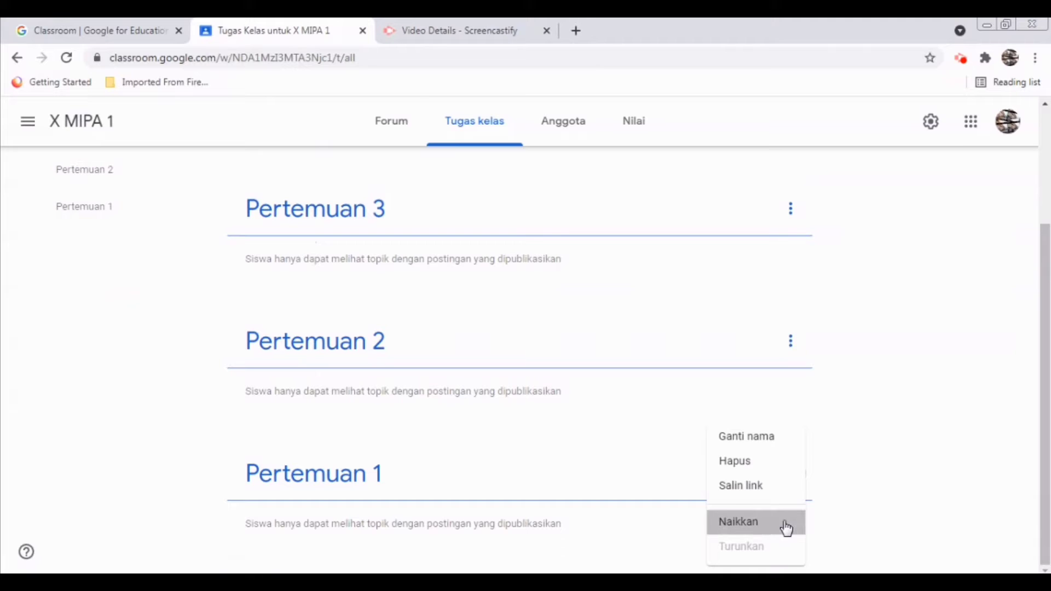
pyautogui.click(786, 527)
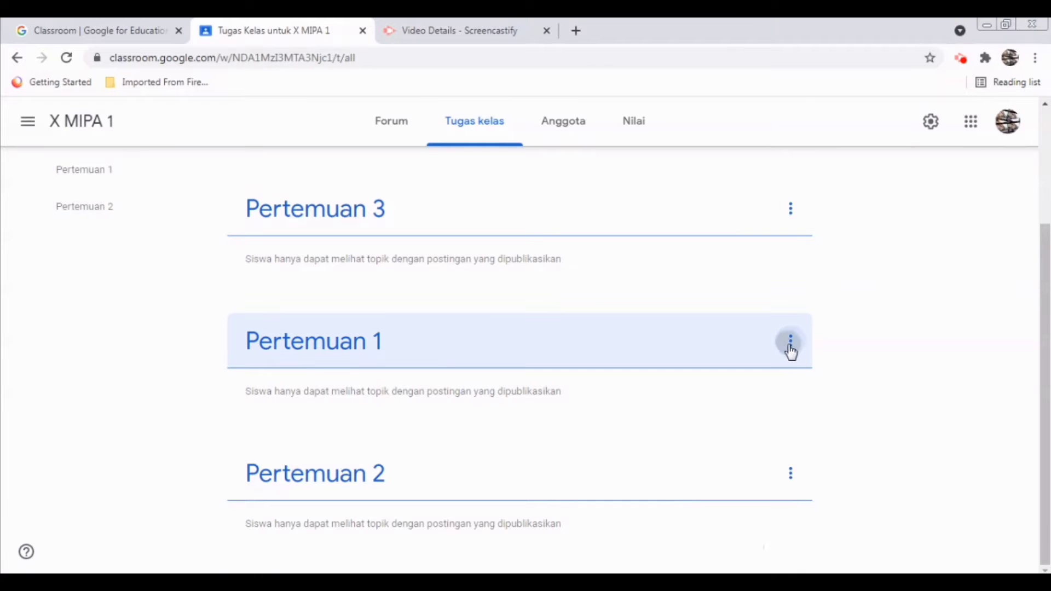
pyautogui.click(789, 349)
pyautogui.click(783, 460)
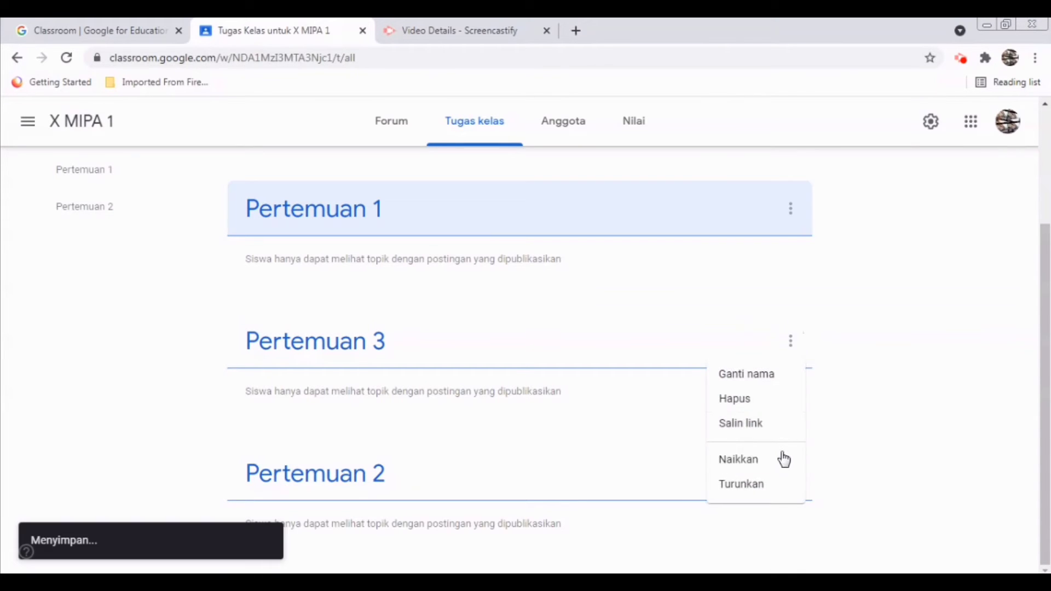
pyautogui.click(799, 220)
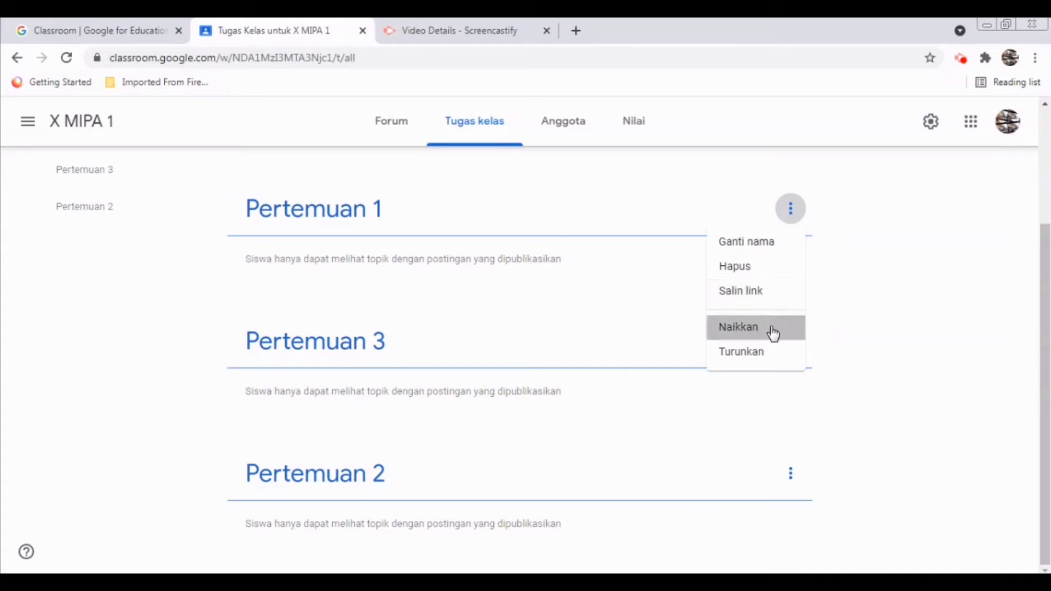
pyautogui.click(773, 331)
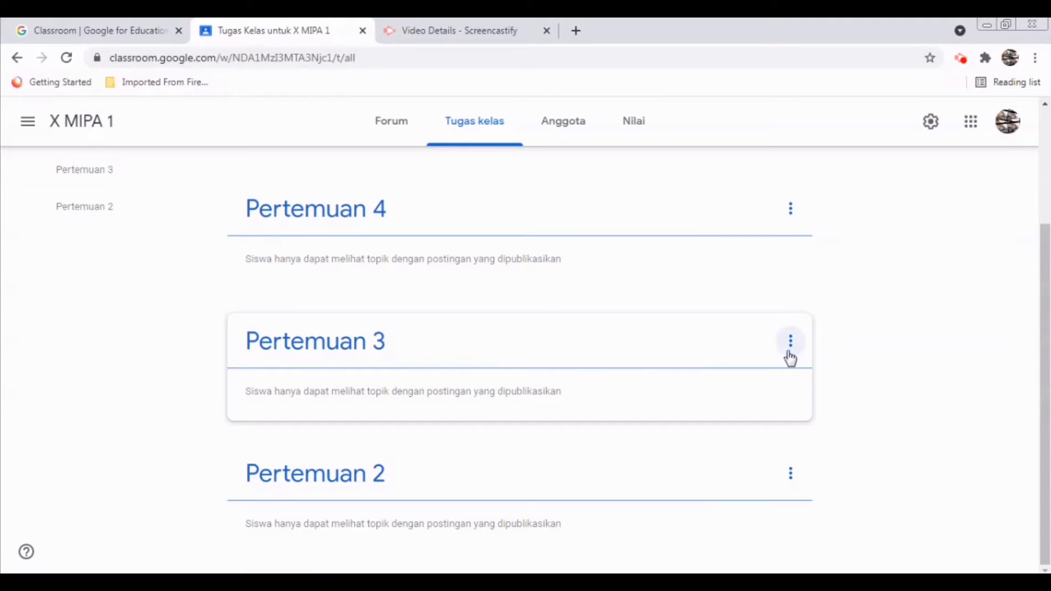
# Move the Pertemuan 2 topic up the classwork list until it is above Pertemuan 4
pyautogui.click(790, 473)
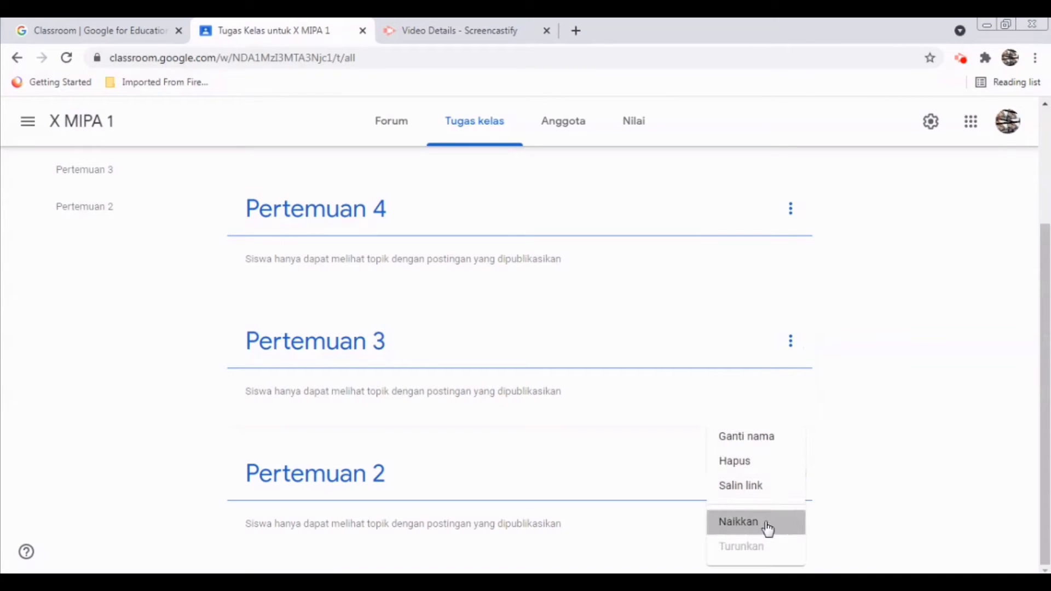
pyautogui.click(767, 529)
pyautogui.click(790, 350)
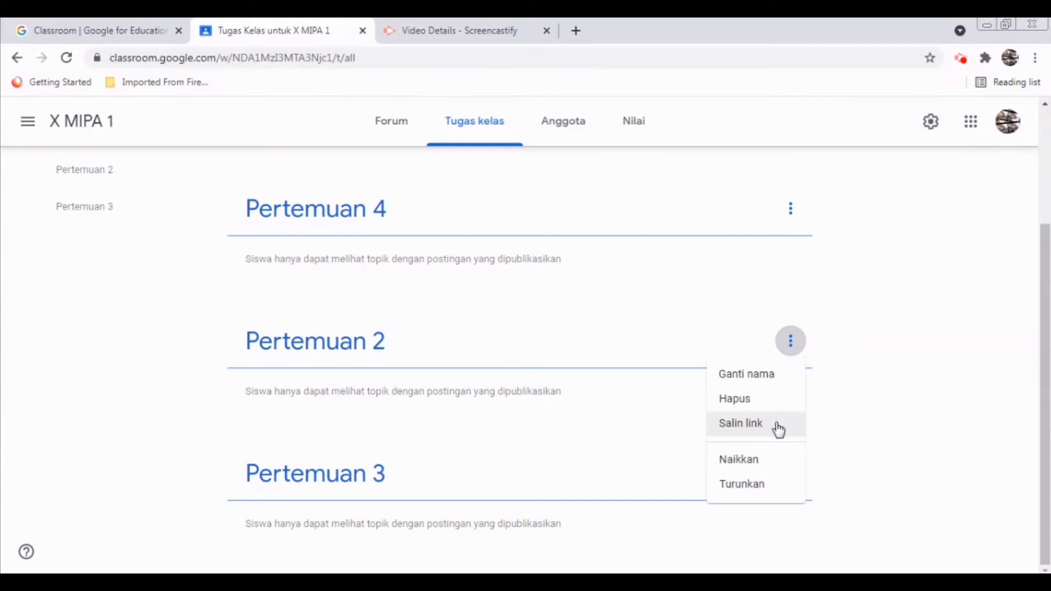
pyautogui.click(776, 461)
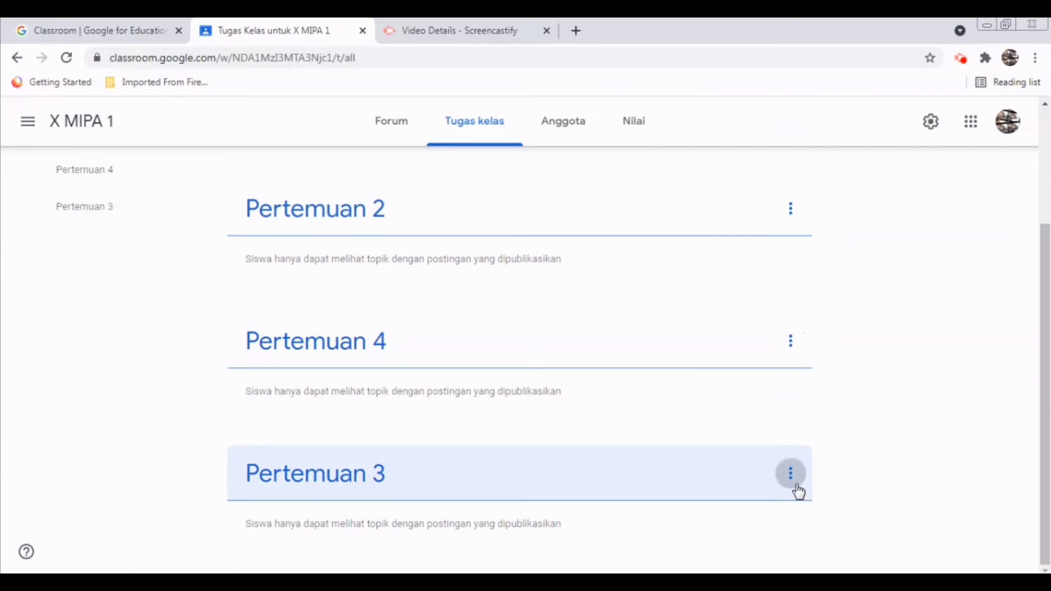
# Move the Pertemuan 3 topic above Pertemuan 4 and review the order of the topic list
pyautogui.click(792, 476)
pyautogui.click(783, 521)
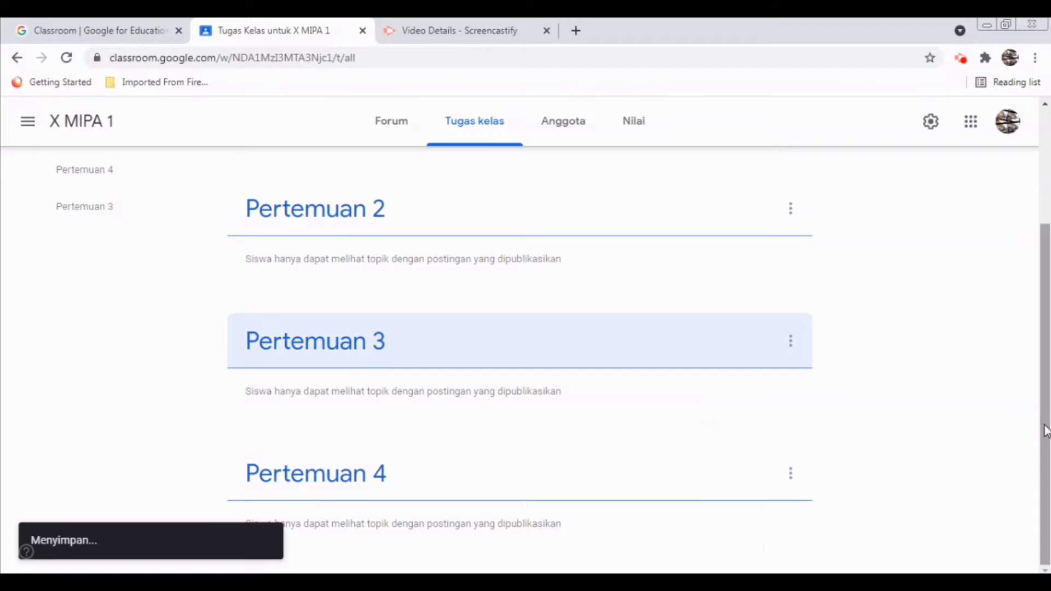
pyautogui.moveTo(1044, 418); pyautogui.dragTo(1045, 304)
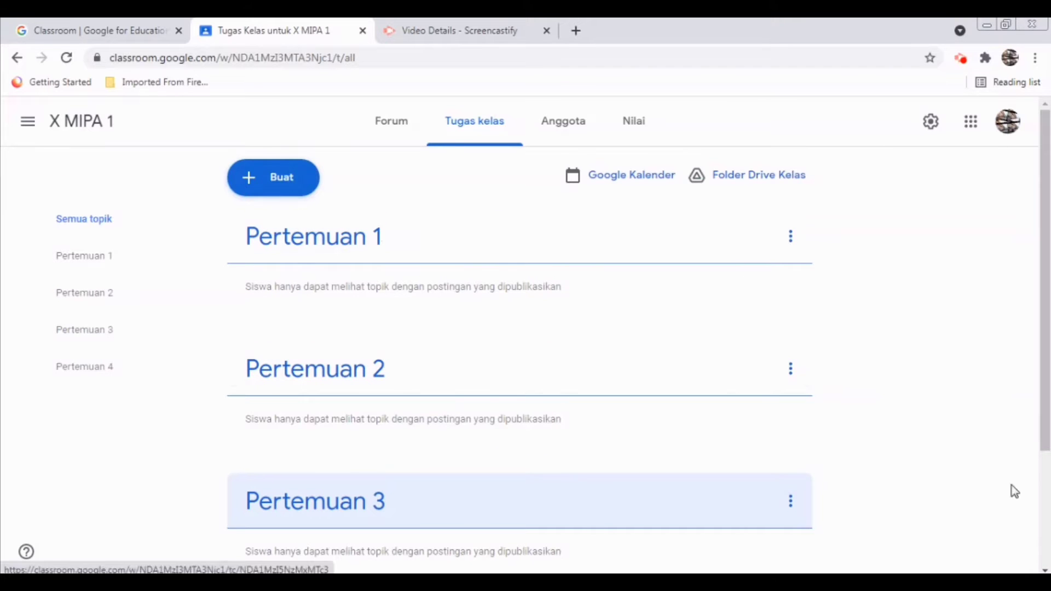
pyautogui.scroll(-3, 633, 528)
pyautogui.scroll(3, 1033, 291)
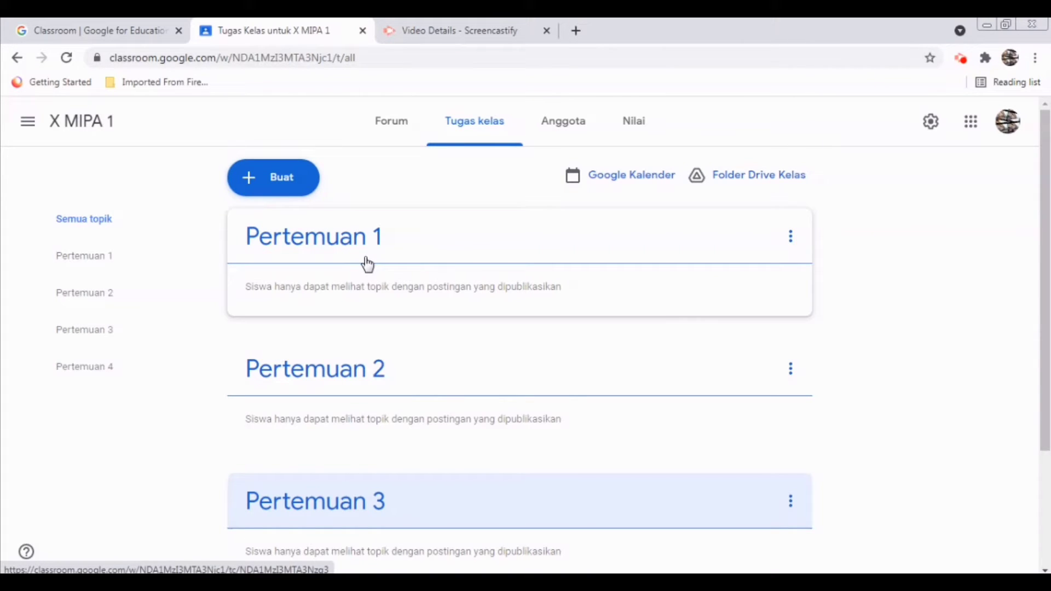
# Create a new classwork material titled "Bahan Bacaan Nilai Mutlak"
pyautogui.click(255, 186)
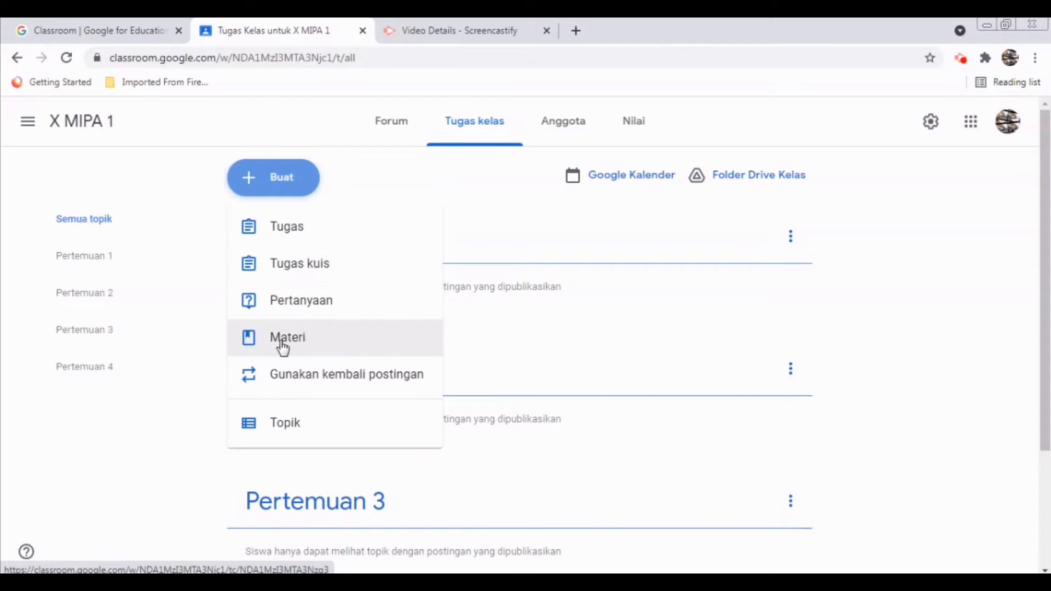
pyautogui.click(283, 345)
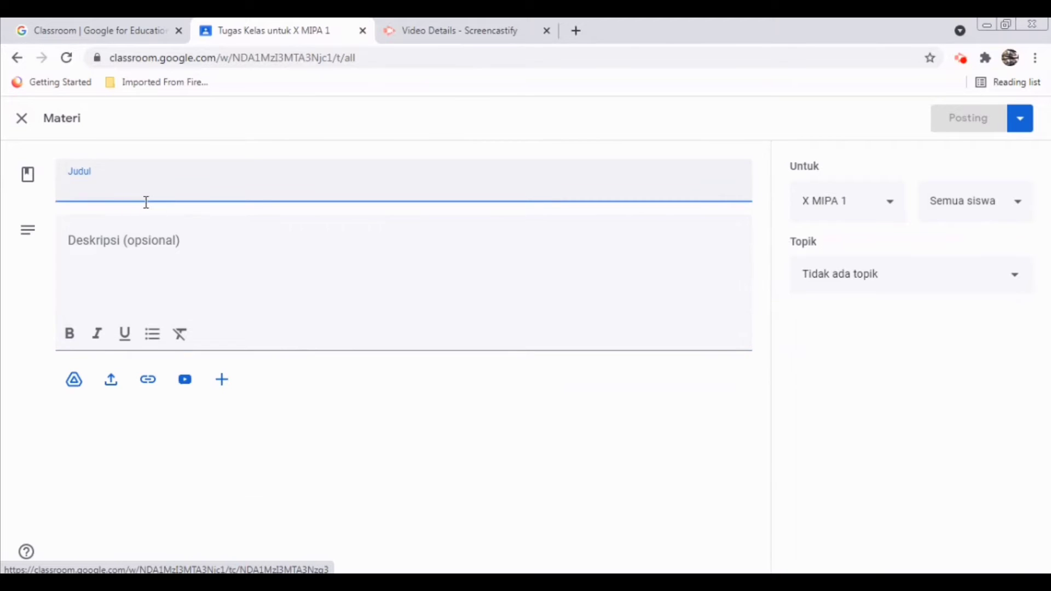
pyautogui.write('Bahan ')
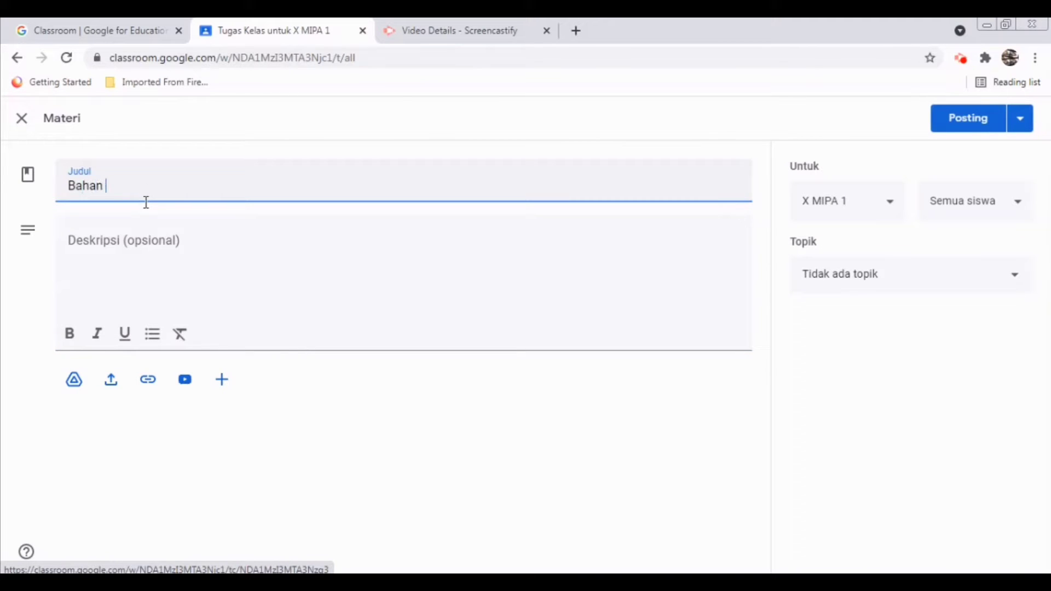
pyautogui.write('Bacaan ')
pyautogui.write('T')
pyautogui.write('enta')
pyautogui.press('BackSpace')
pyautogui.press('BackSpace')
pyautogui.press('BackSpace')
pyautogui.press('BackSpace')
pyautogui.press('BackSpace')
pyautogui.write('Nilai Mu')
# Enter the material's description "silakan dibaca dan dipelajari materi nilai mutlak pada Bab 1 di buku matematika kelas X ini!"
pyautogui.click(132, 228)
pyautogui.write('sila')
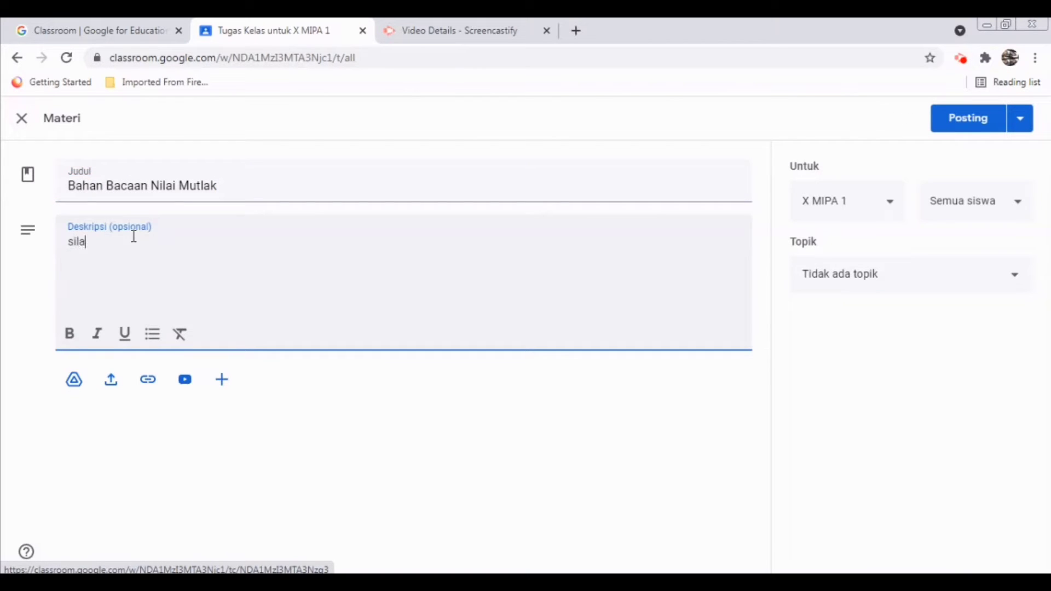
pyautogui.write('kan dibaca dan dipelajari')
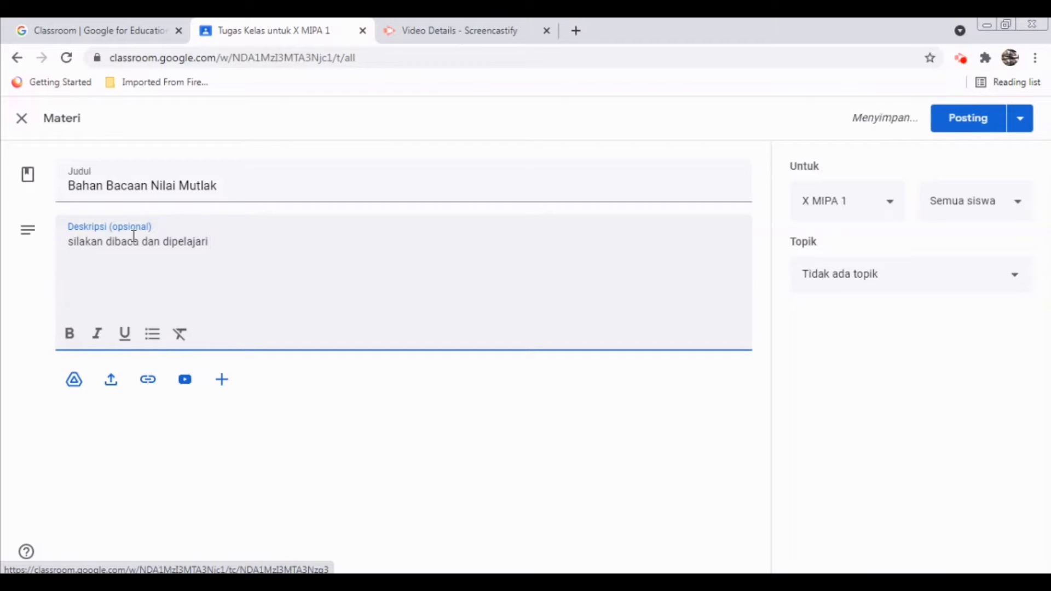
pyautogui.write(' materi nilai mutlak pada')
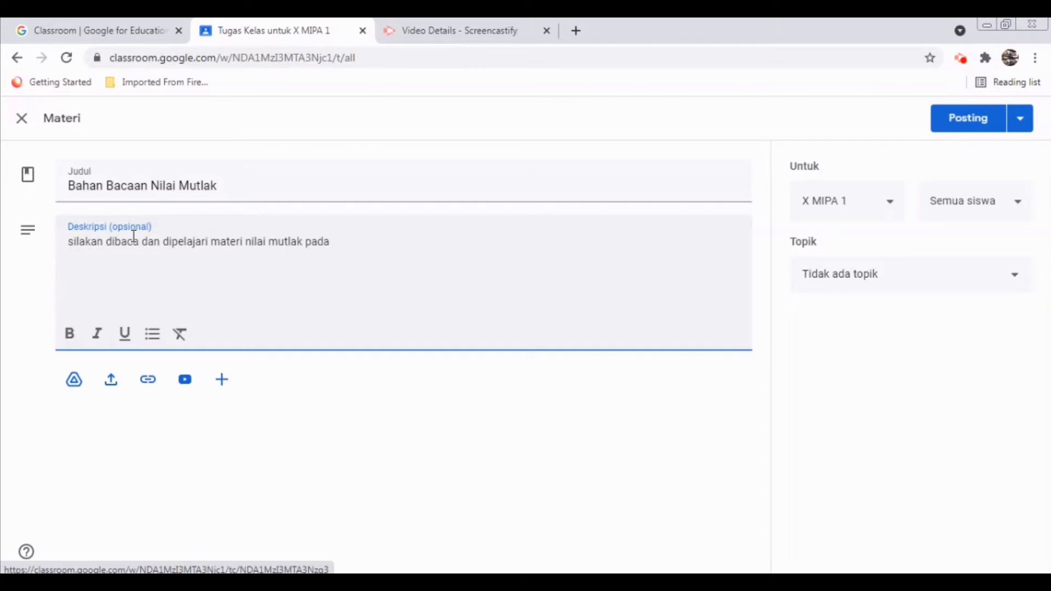
pyautogui.write(' Bab 1')
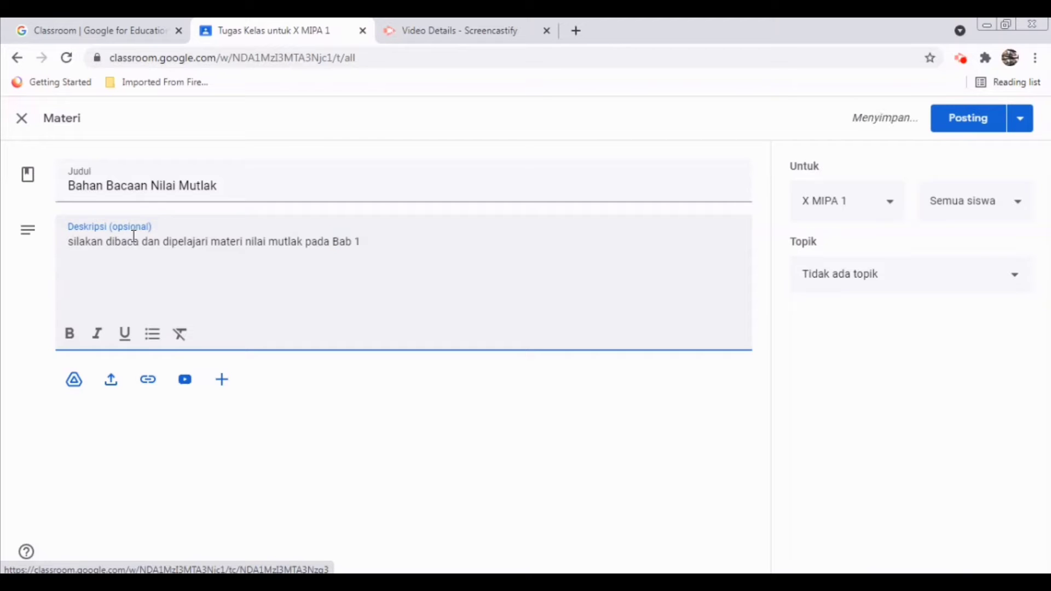
pyautogui.write(' di buku ma')
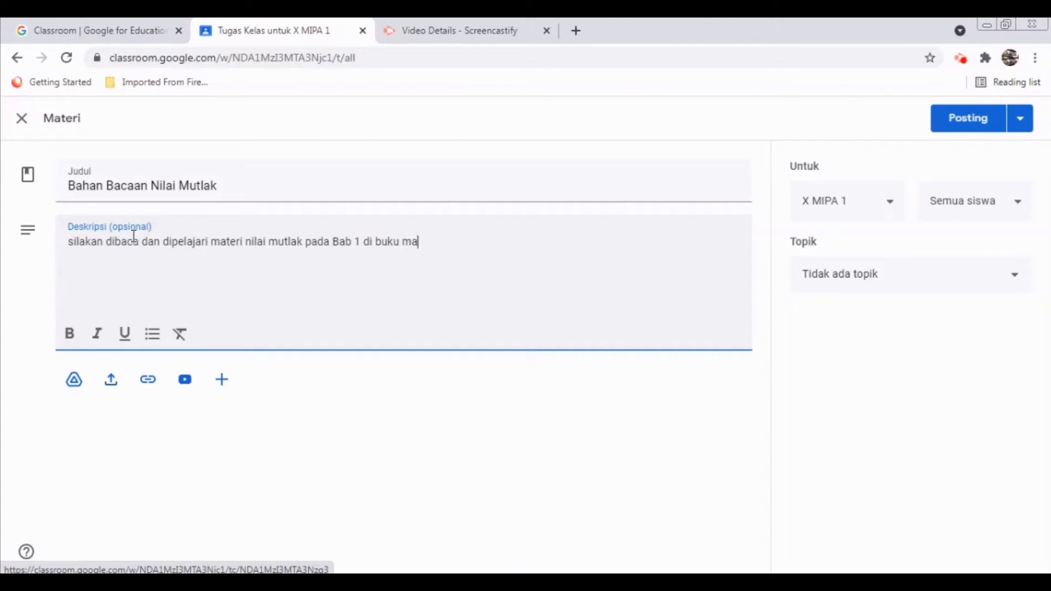
pyautogui.write('tematika kelas X ini')
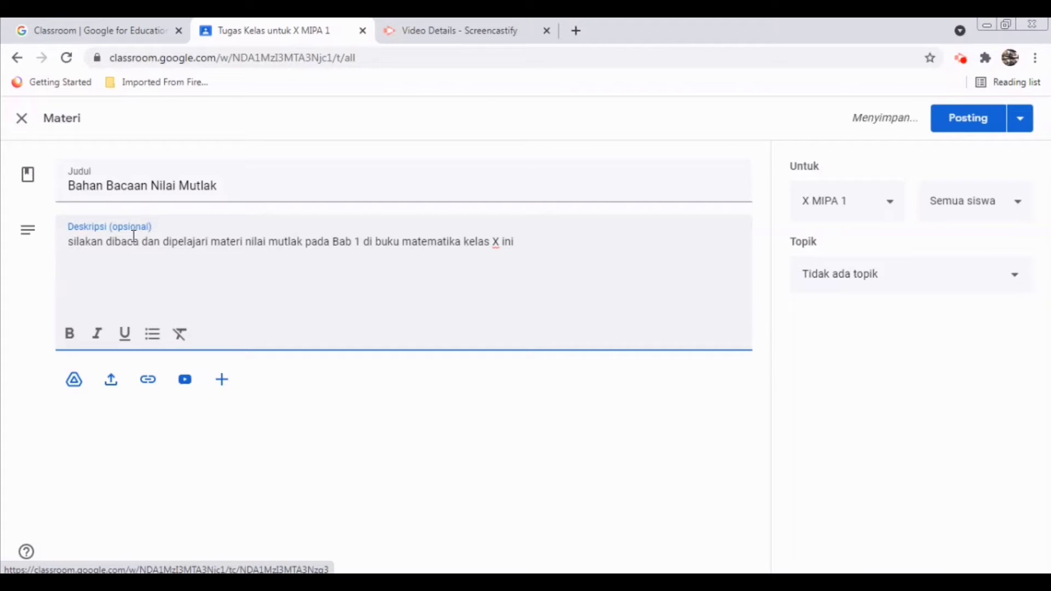
pyautogui.write('!')
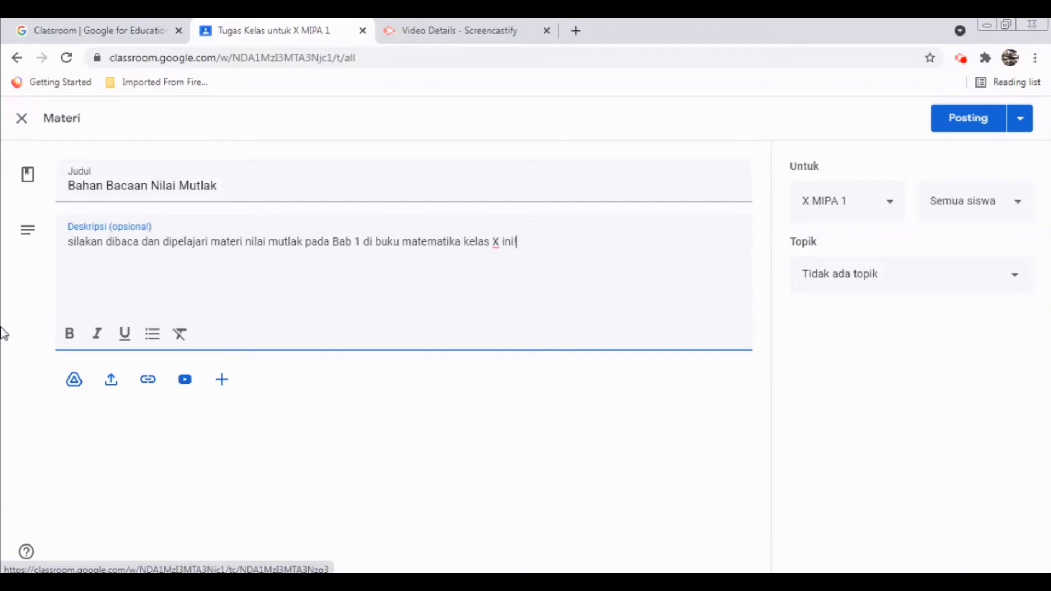
# Upload the Matematika Kelas 10 Revisi 2017 PDF from the computer as an attachment to the material
pyautogui.click(111, 388)
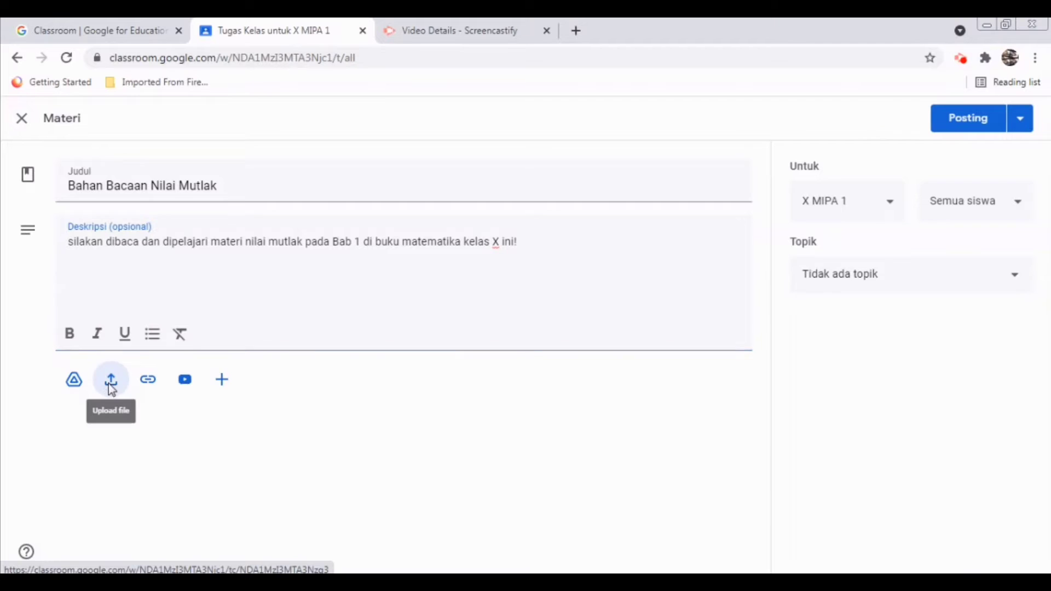
pyautogui.click(528, 435)
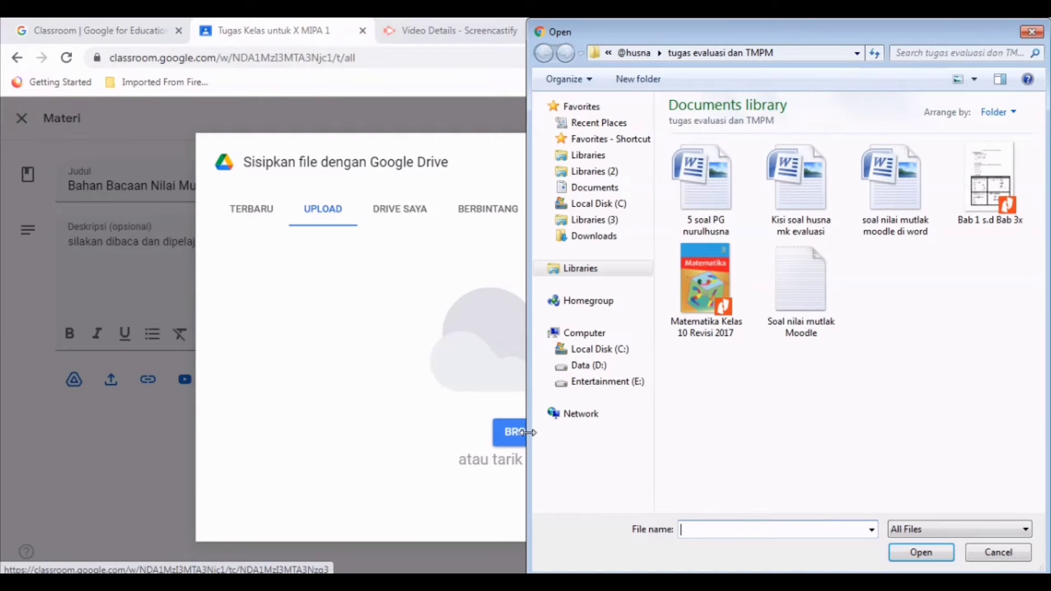
pyautogui.click(684, 327)
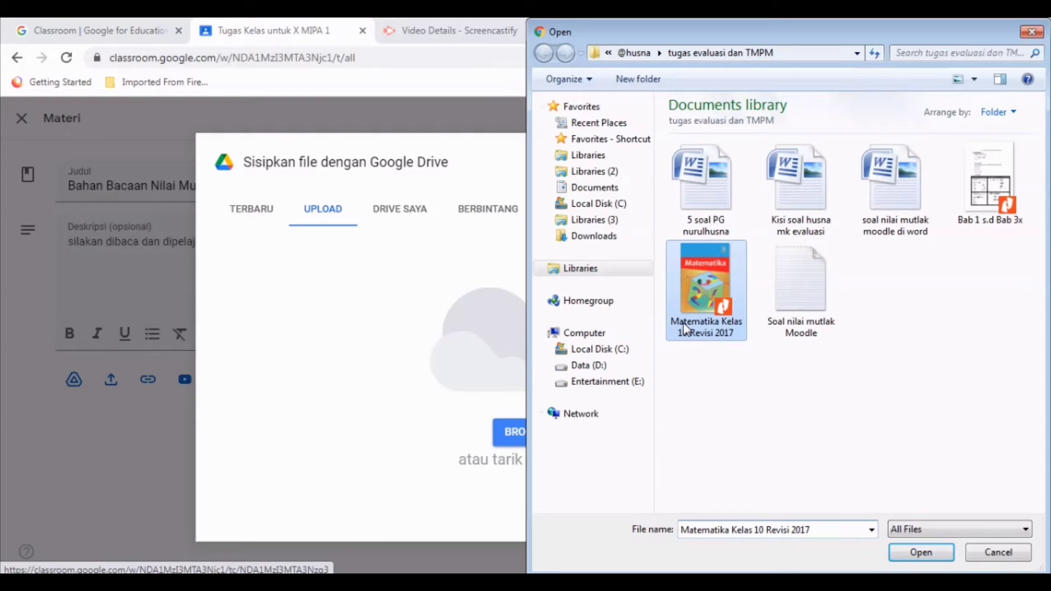
pyautogui.click(914, 553)
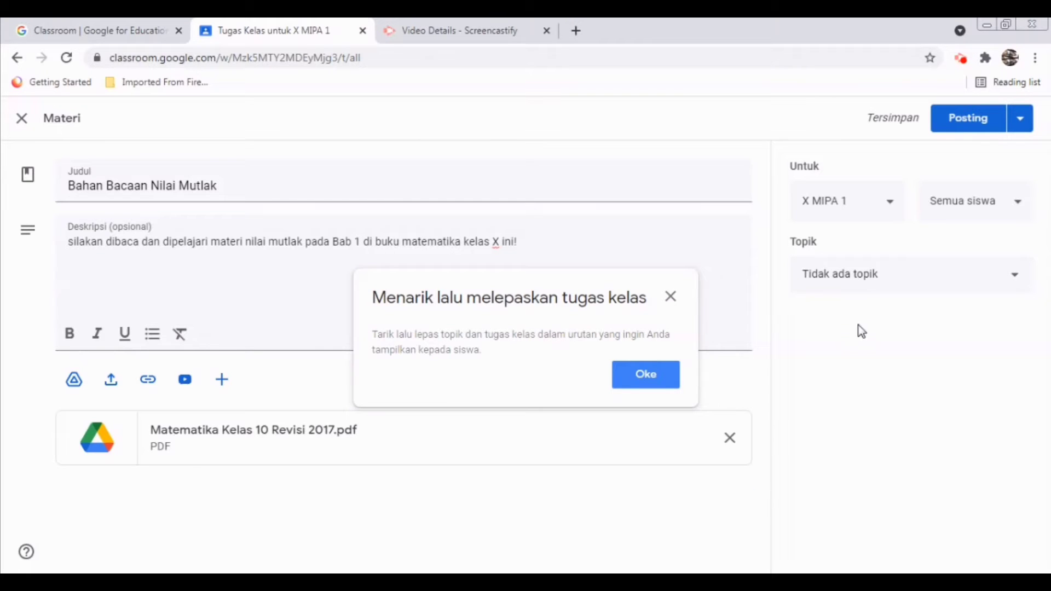
# Try including the second class among the material's recipients, and return the selection to X MIPA 1 only
pyautogui.click(893, 213)
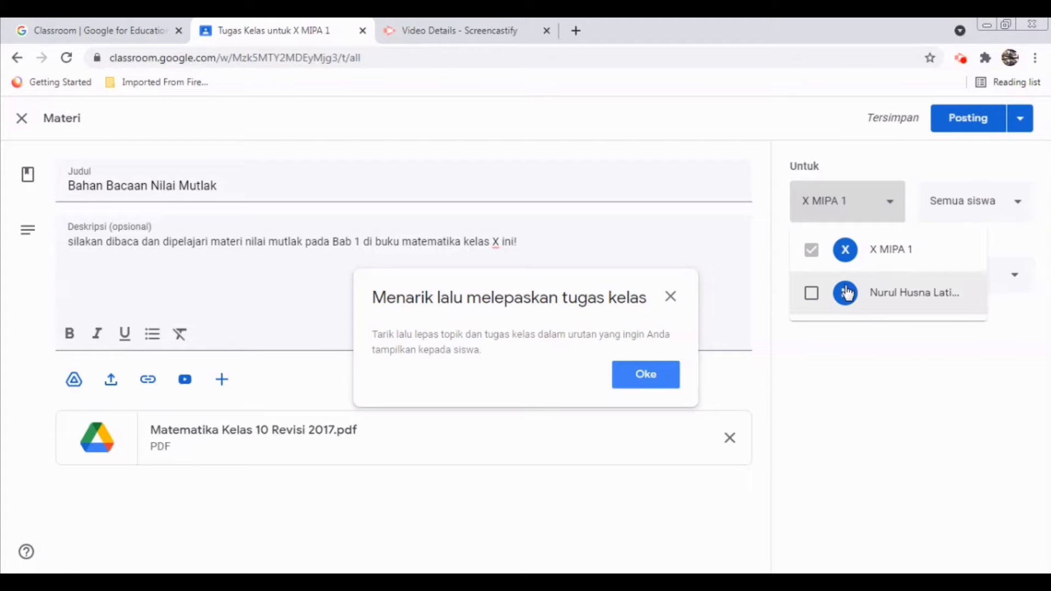
pyautogui.click(813, 294)
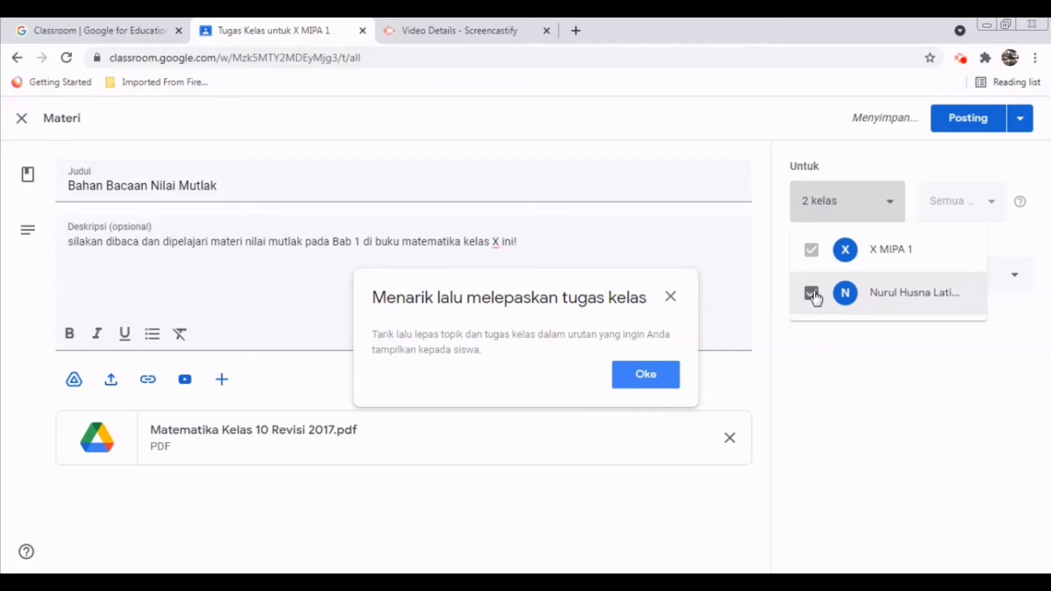
pyautogui.click(813, 296)
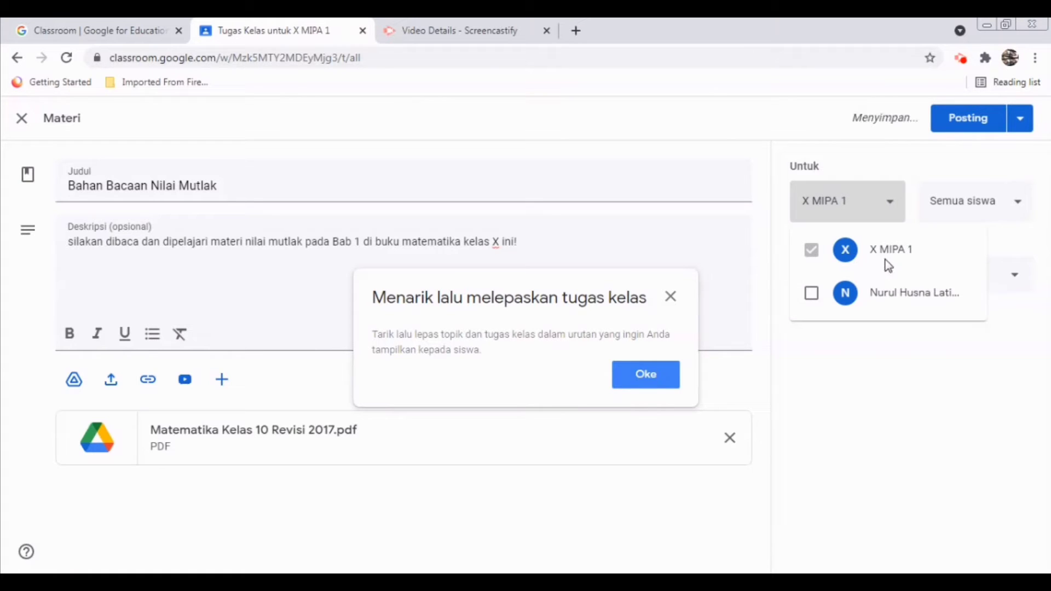
pyautogui.click(885, 377)
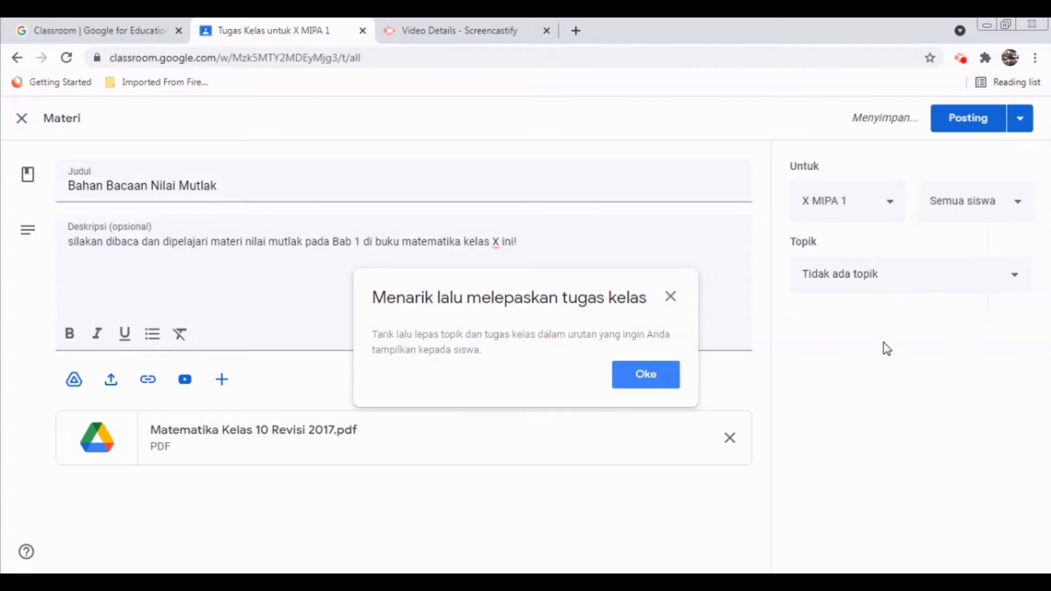
# Try excluding one student from the material's recipients, and restore the selection to all students
pyautogui.click(1007, 211)
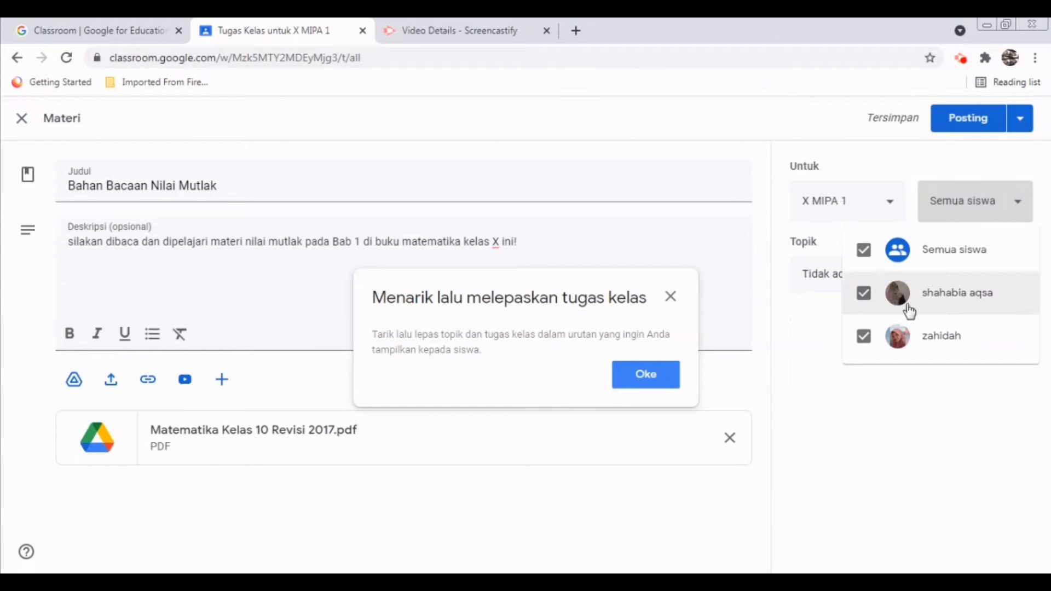
pyautogui.click(864, 294)
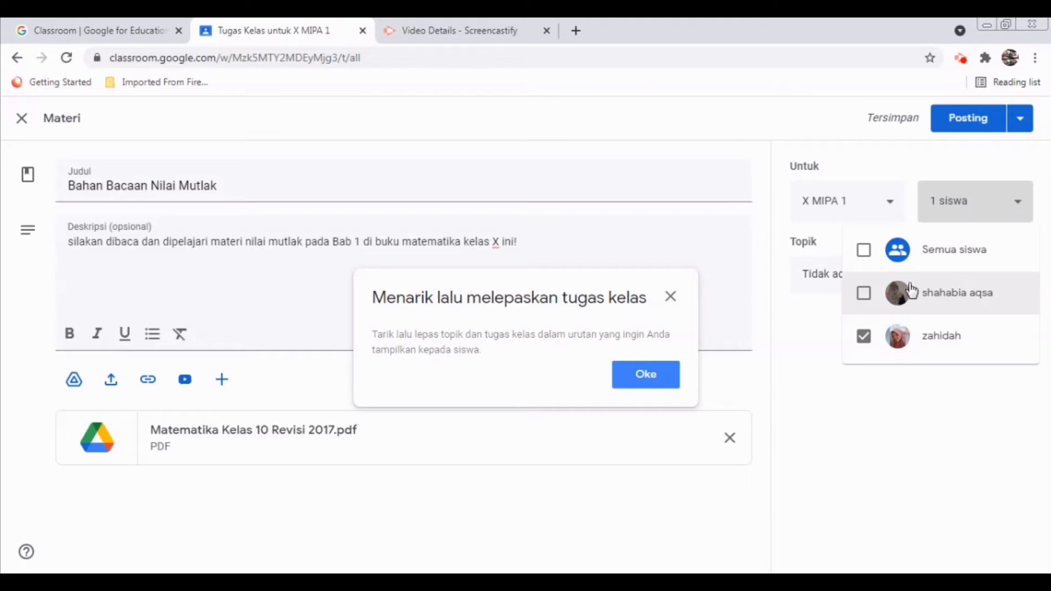
pyautogui.click(863, 252)
pyautogui.click(853, 432)
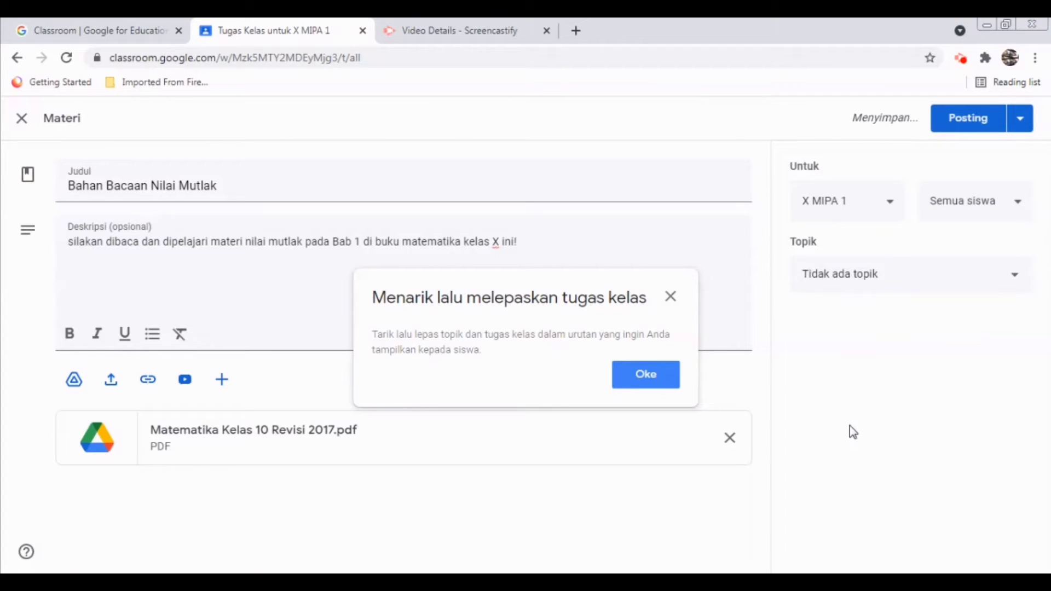
# Dismiss the hint about rearranging classwork and assign the material to the topic pertemuan 1
pyautogui.click(646, 375)
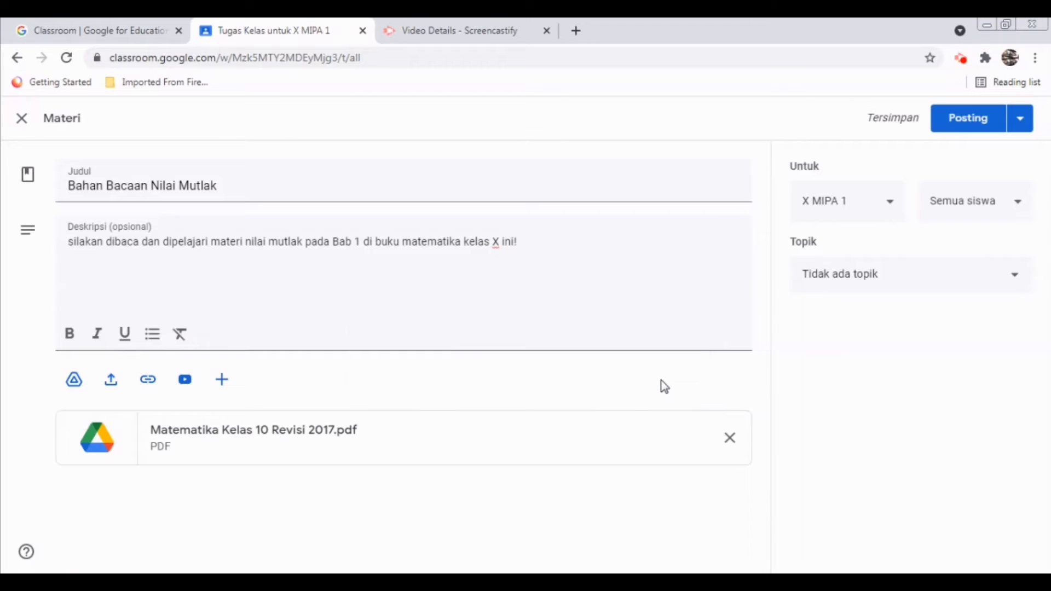
pyautogui.click(1016, 286)
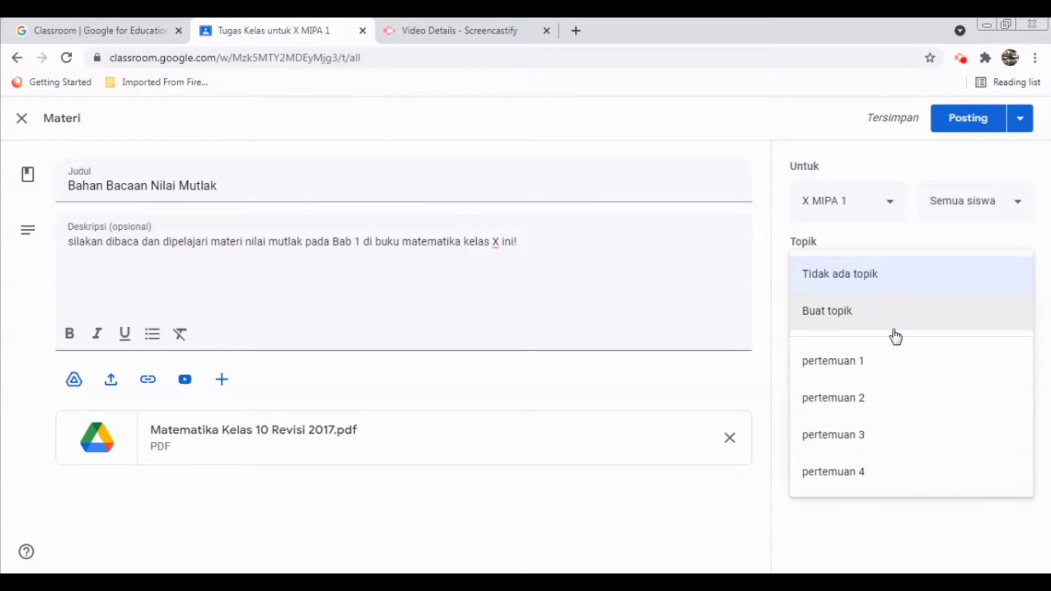
pyautogui.click(891, 369)
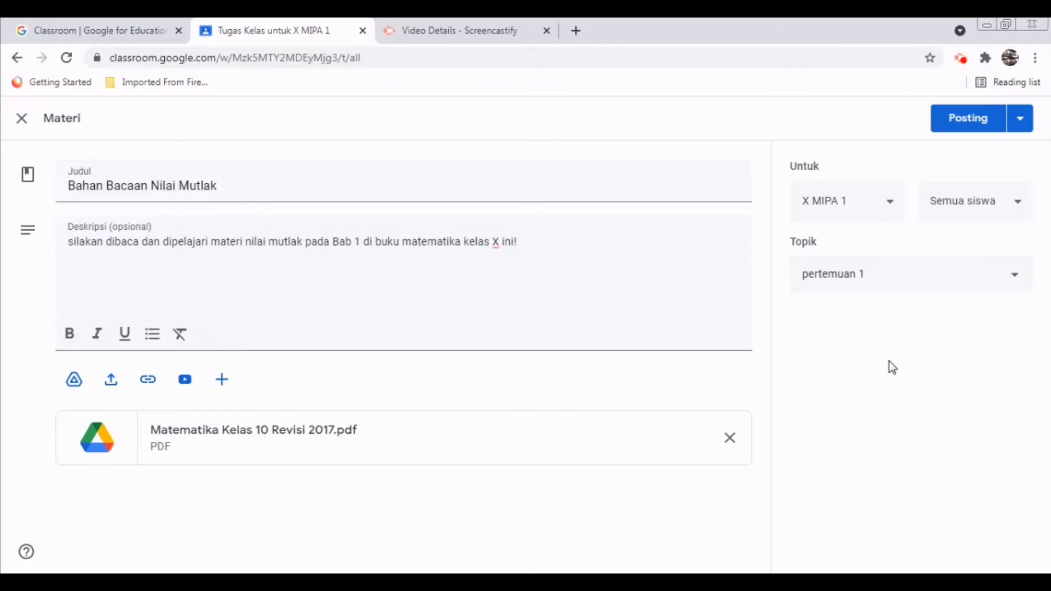
# Try scheduling the material for 4 Okt 2021 at 10.00, and cancel the scheduling
pyautogui.click(1021, 128)
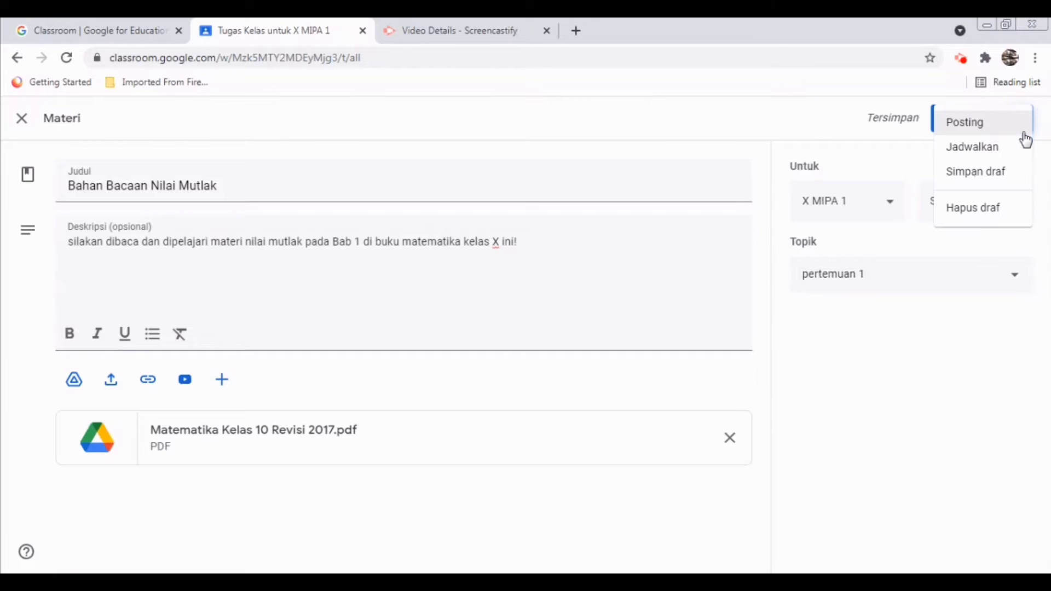
pyautogui.click(1020, 127)
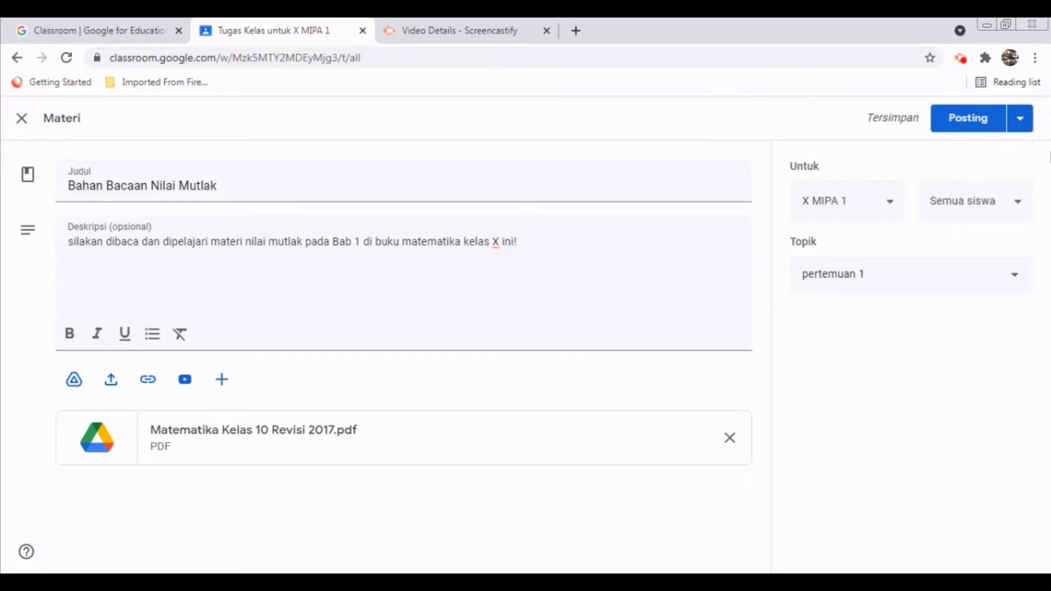
pyautogui.click(1021, 126)
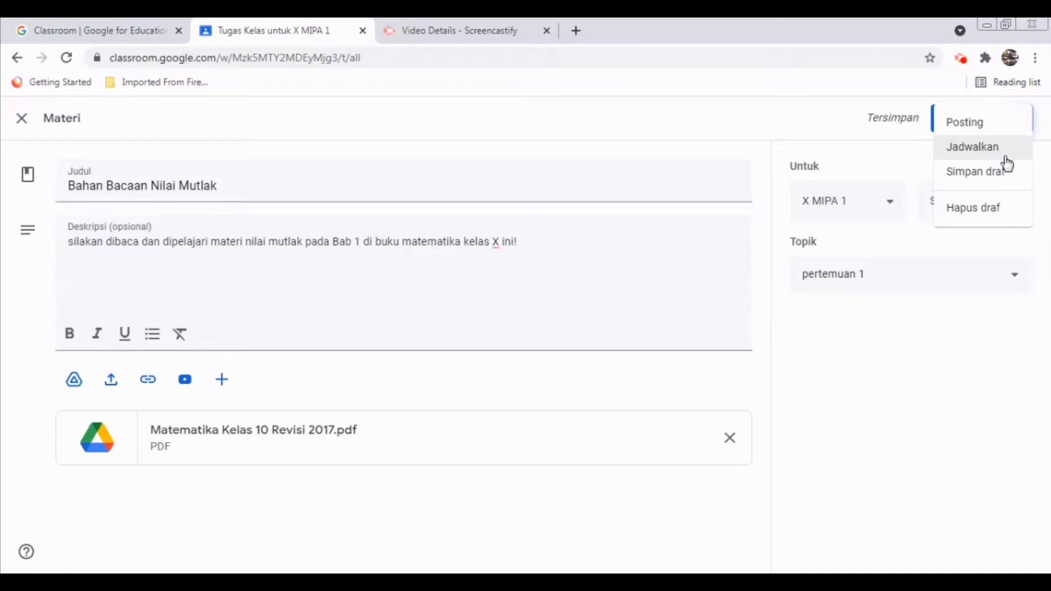
pyautogui.click(991, 153)
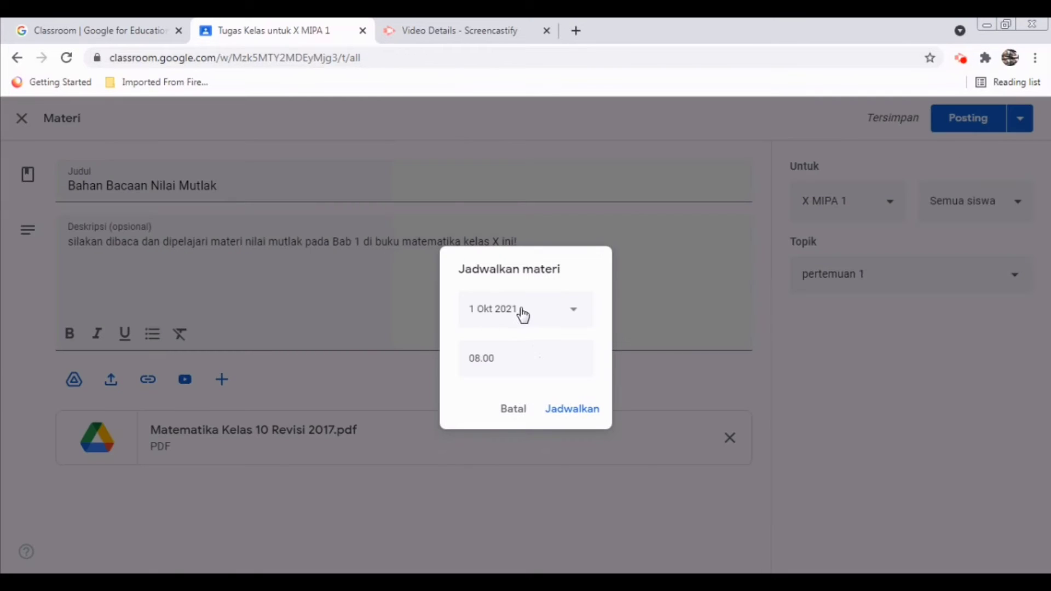
pyautogui.click(575, 316)
pyautogui.click(499, 405)
pyautogui.click(502, 360)
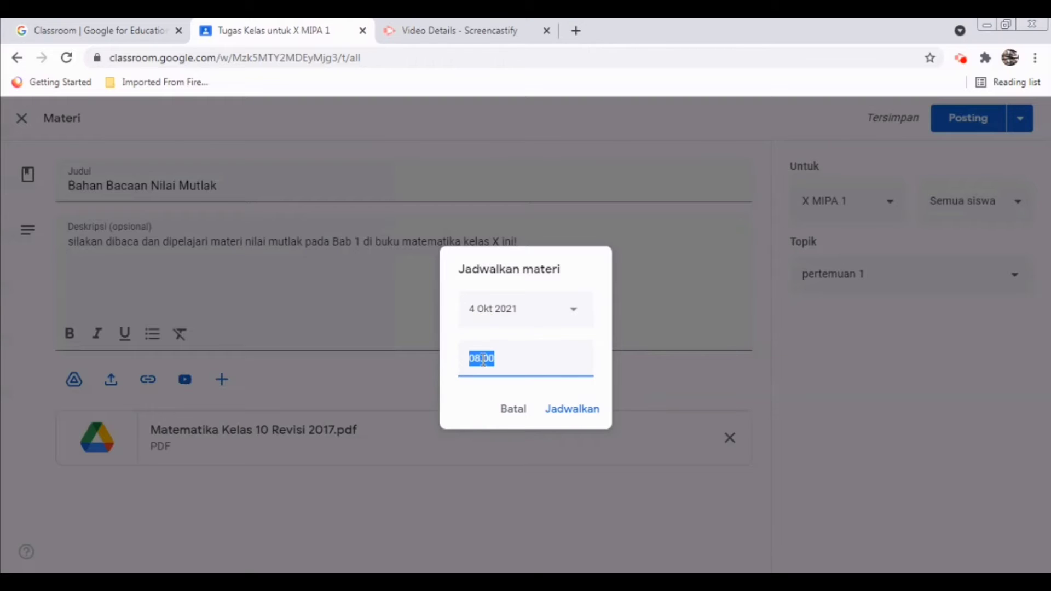
pyautogui.write('10.00')
pyautogui.click(509, 412)
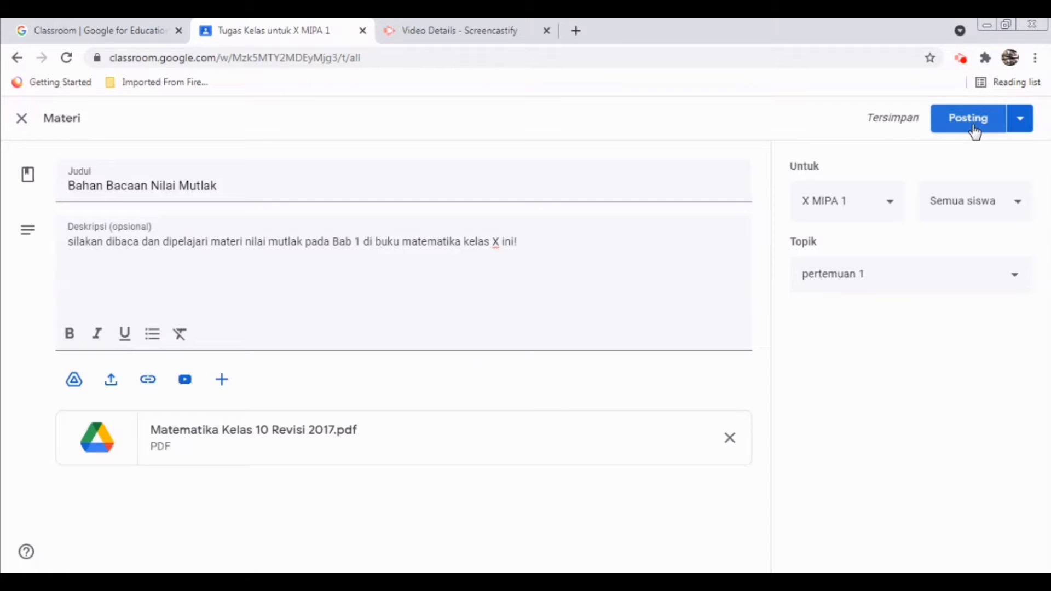
# Post the reading material immediately and start another material titled "Video Pembelajaran Persamaan Nilai Mutlak"
pyautogui.click(974, 129)
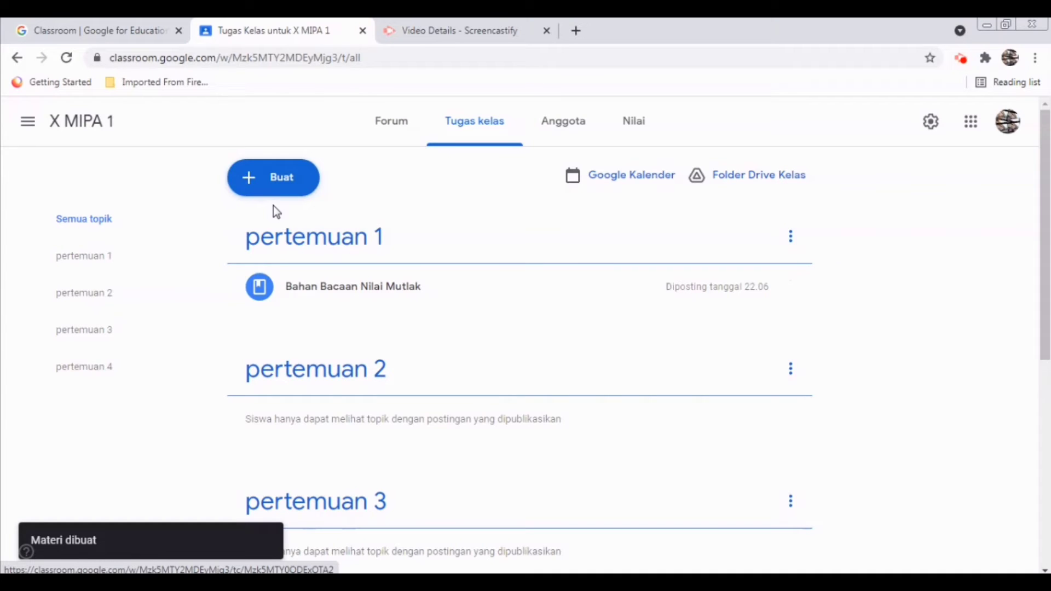
pyautogui.click(298, 182)
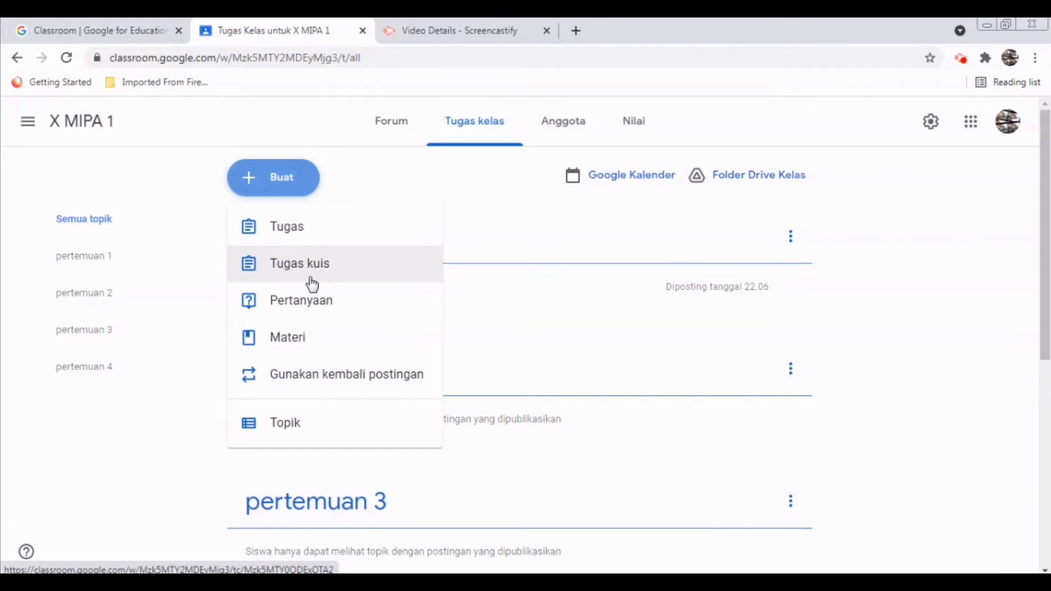
pyautogui.click(312, 336)
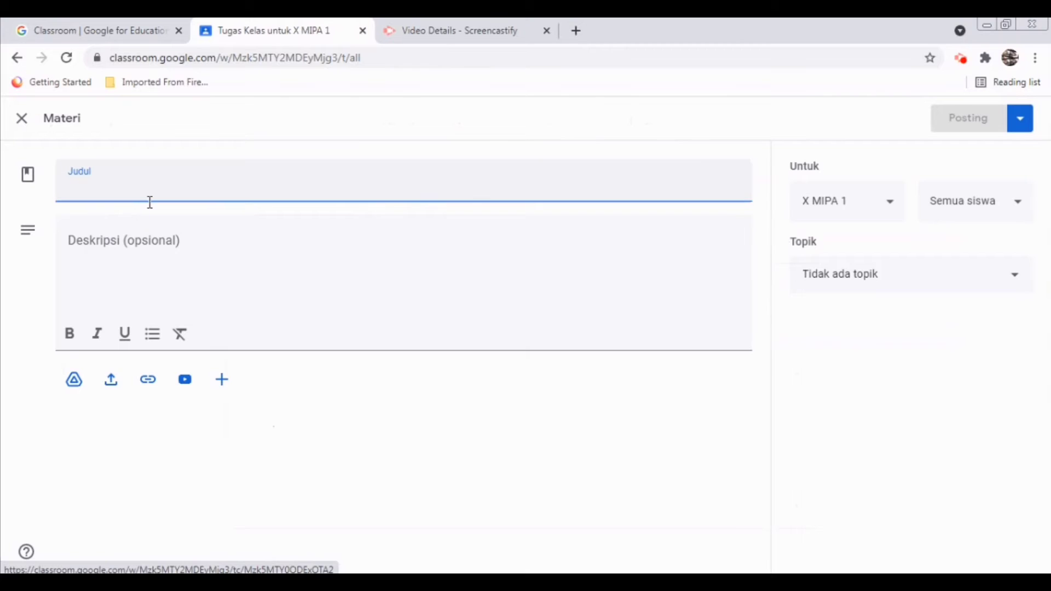
pyautogui.write('Vid')
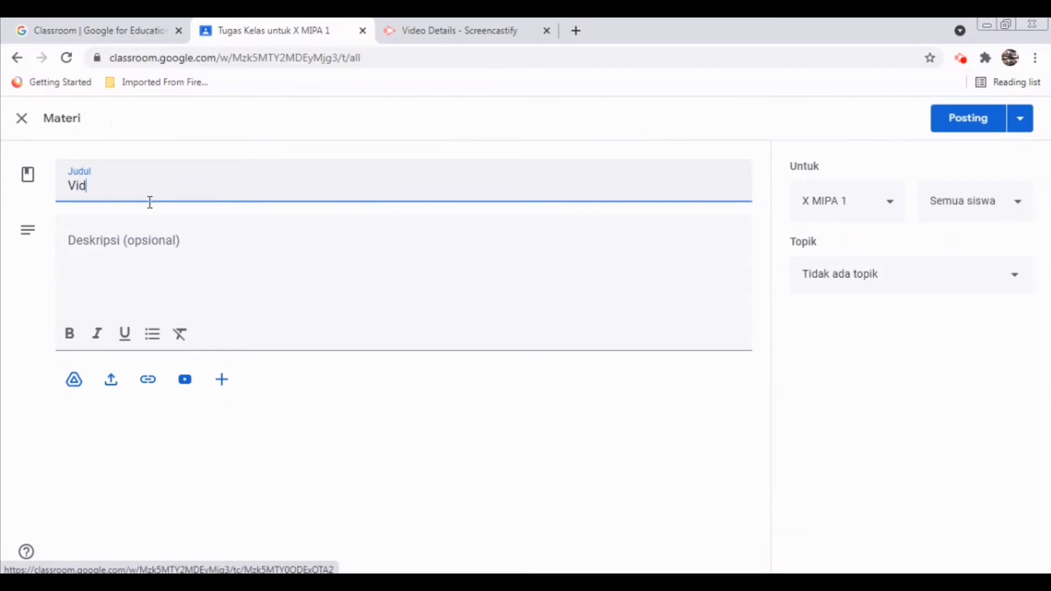
pyautogui.write('eo Pembelajaan')
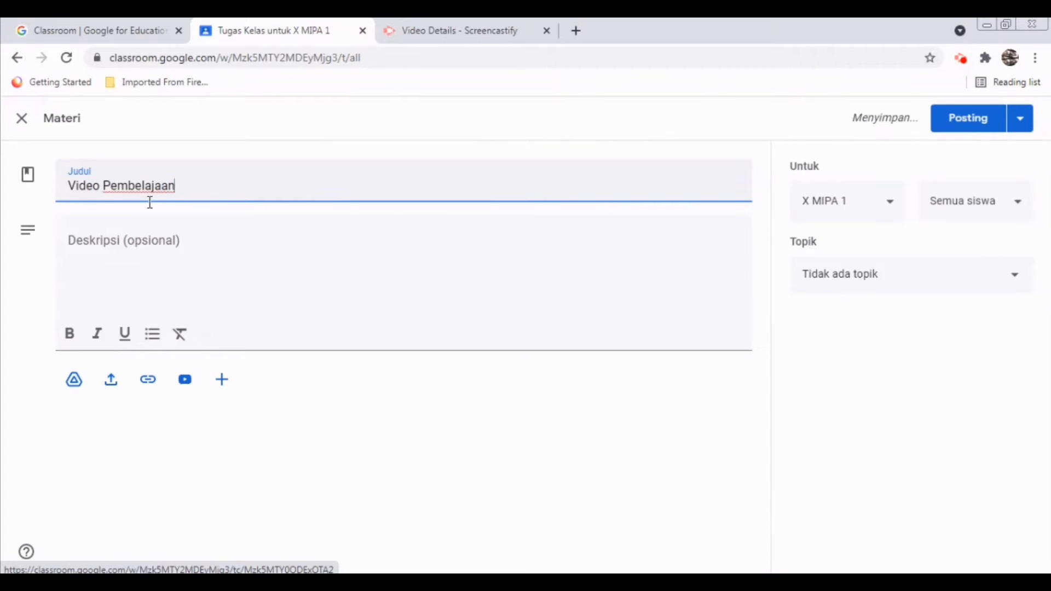
pyautogui.press('Left')
pyautogui.press('Left')
pyautogui.write('r')
pyautogui.click(192, 188)
pyautogui.write('Pers')
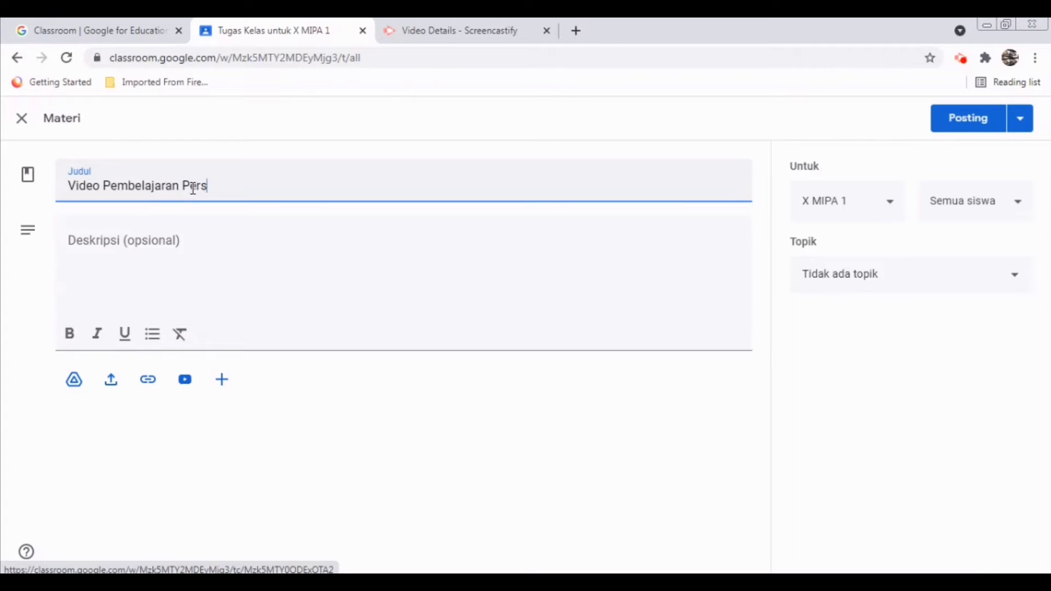
pyautogui.write('amaan Nilai Mu')
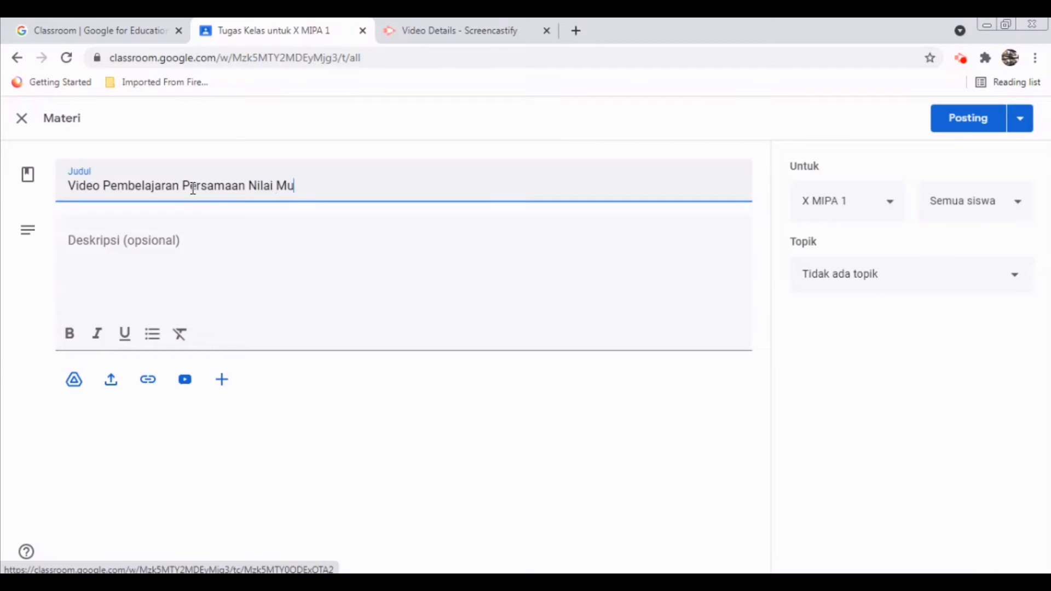
pyautogui.write('tlak')
# Enter "silakan menonton video ini" as the description of the Persamaan Nilai Mutlak video material
pyautogui.click(142, 249)
pyautogui.write('silakan ')
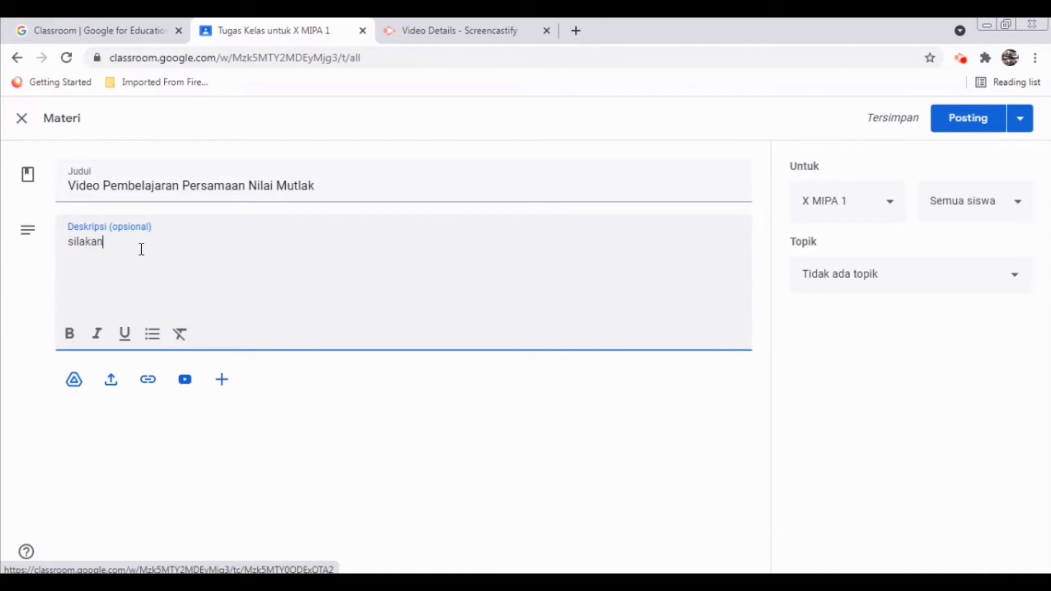
pyautogui.write('menonton vi')
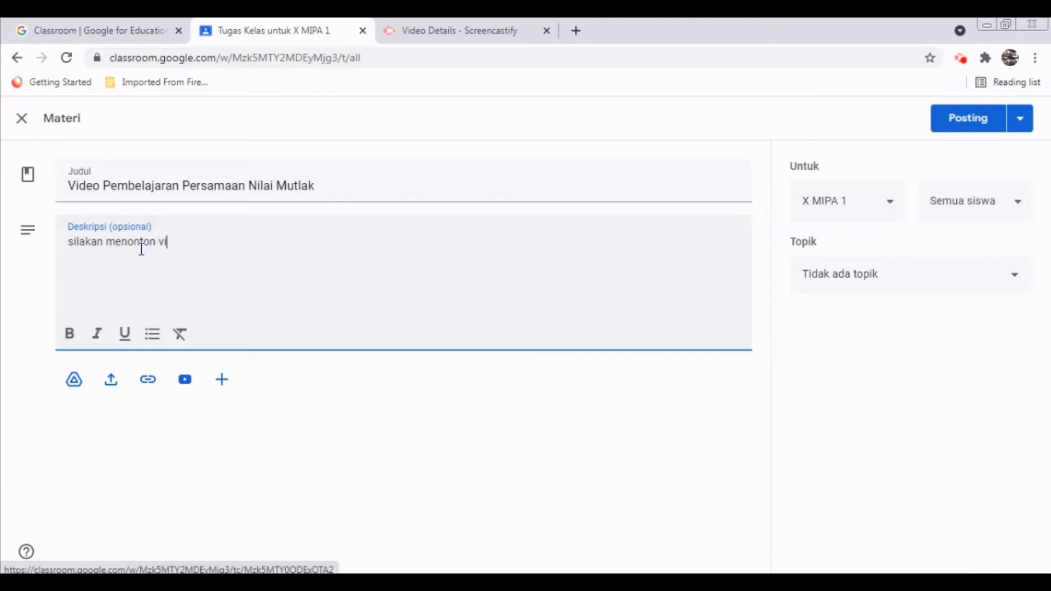
pyautogui.write('deo ini')
# Search YouTube for "persamaan nilai mutlak" and attach the video "Matematika kelas X - Persamaan Nilai Mutlak" to the material
pyautogui.click(192, 377)
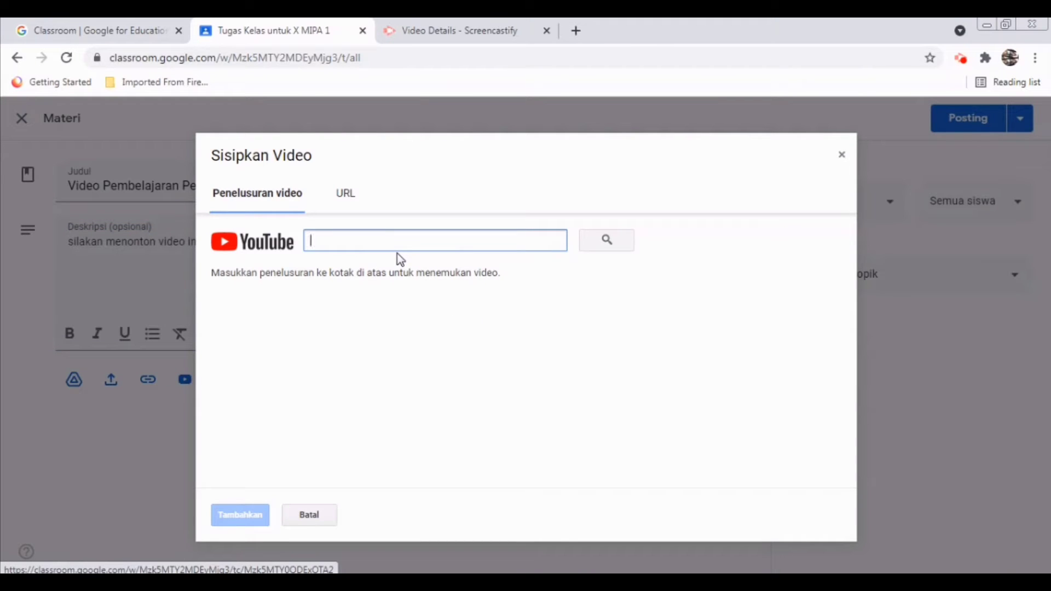
pyautogui.write('persamaan nilai mutlak')
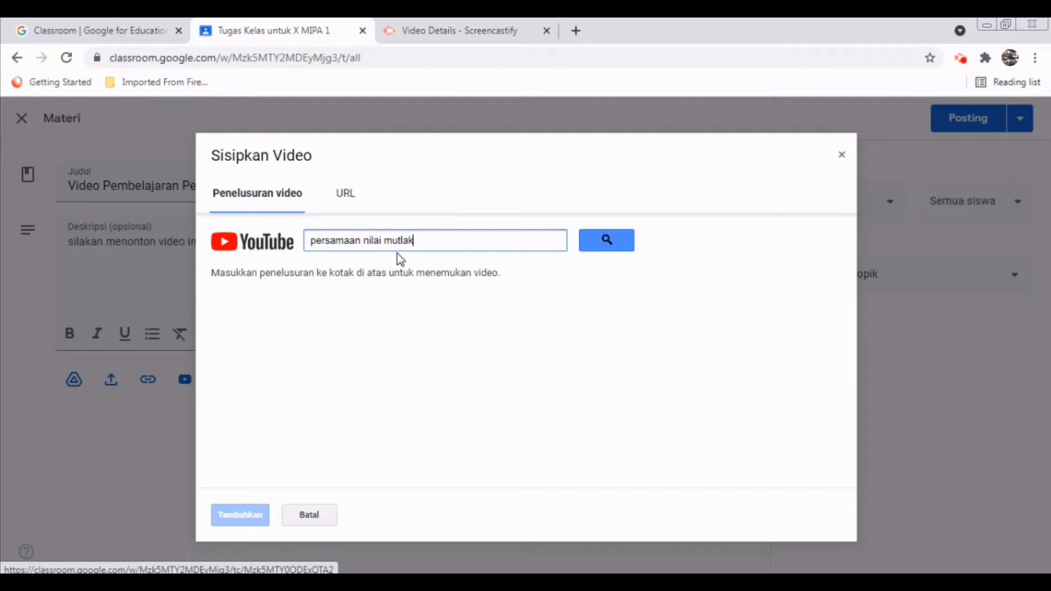
pyautogui.press('Return')
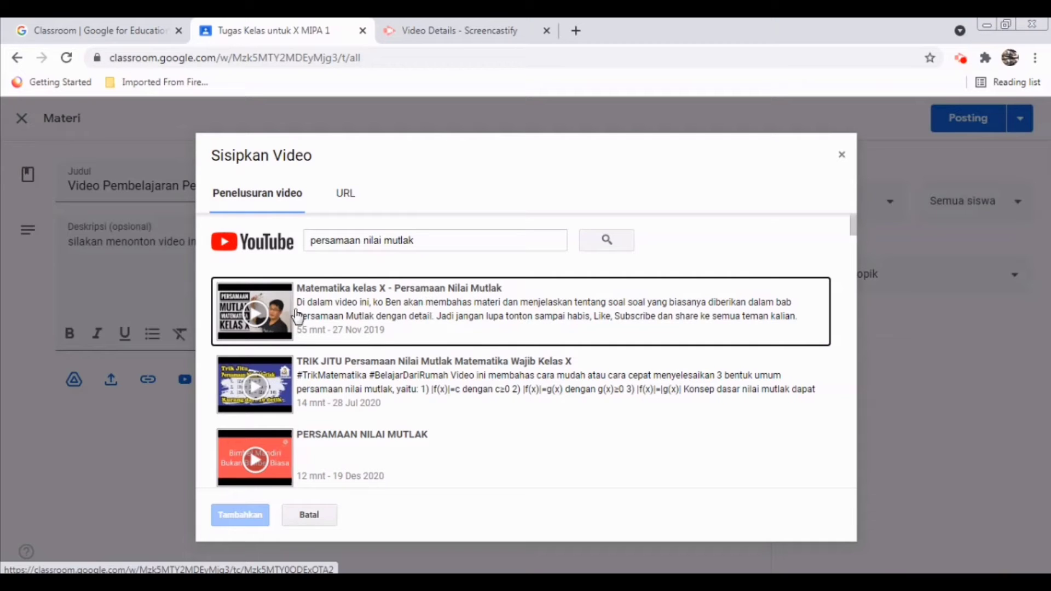
pyautogui.click(273, 312)
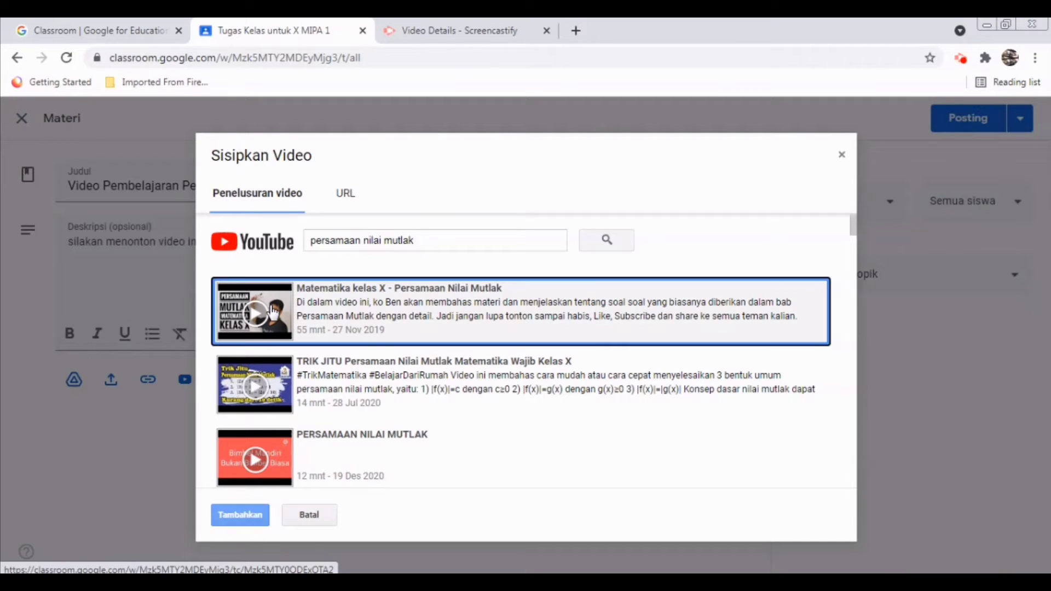
pyautogui.click(244, 519)
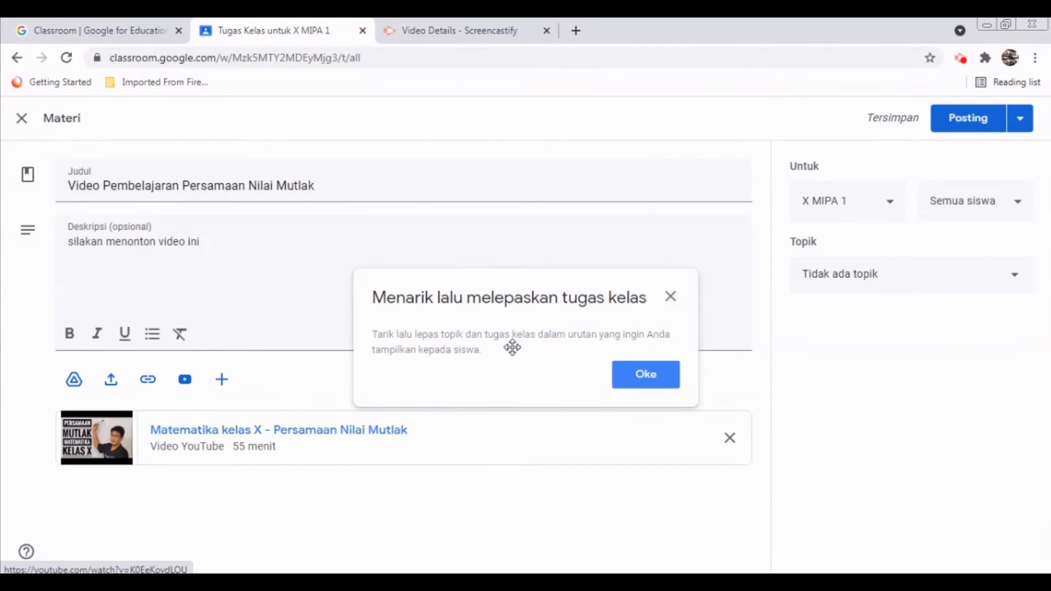
# Assign the video material to the topic pertemuan 1, dismiss the rearranging hint and post the material
pyautogui.click(1017, 280)
pyautogui.click(897, 372)
pyautogui.click(644, 374)
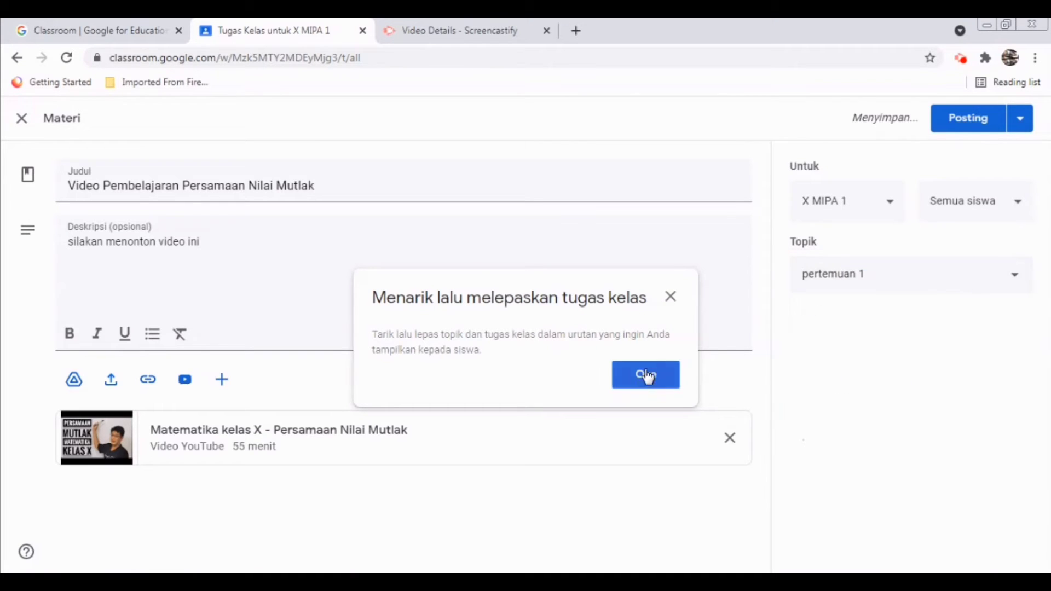
pyautogui.click(985, 128)
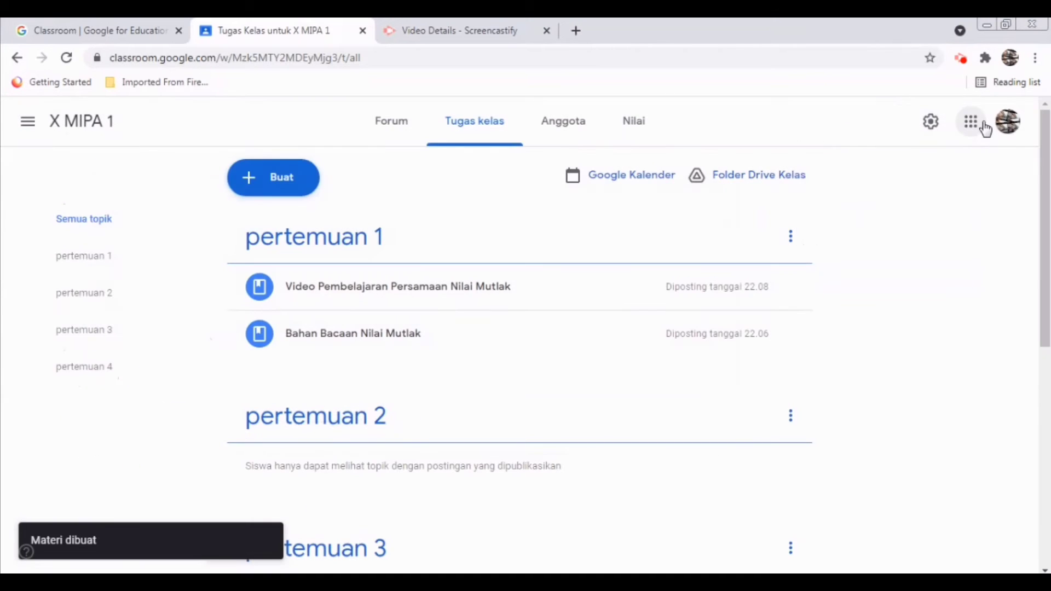
# Create a new material titled "Video Pembelajaran Pertidaksamaan Nilai Mutlak"
pyautogui.click(306, 185)
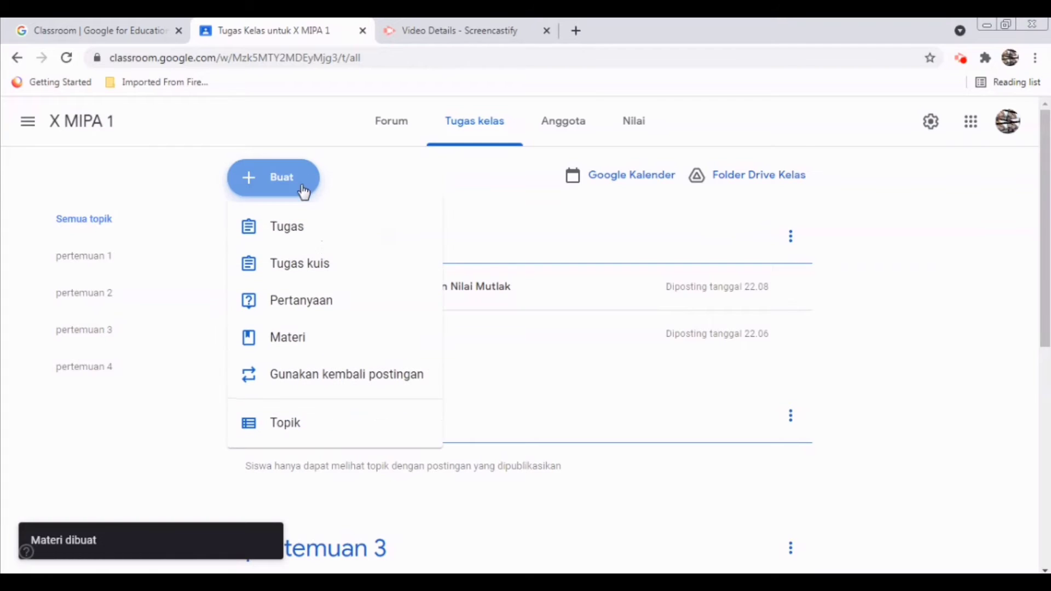
pyautogui.click(302, 343)
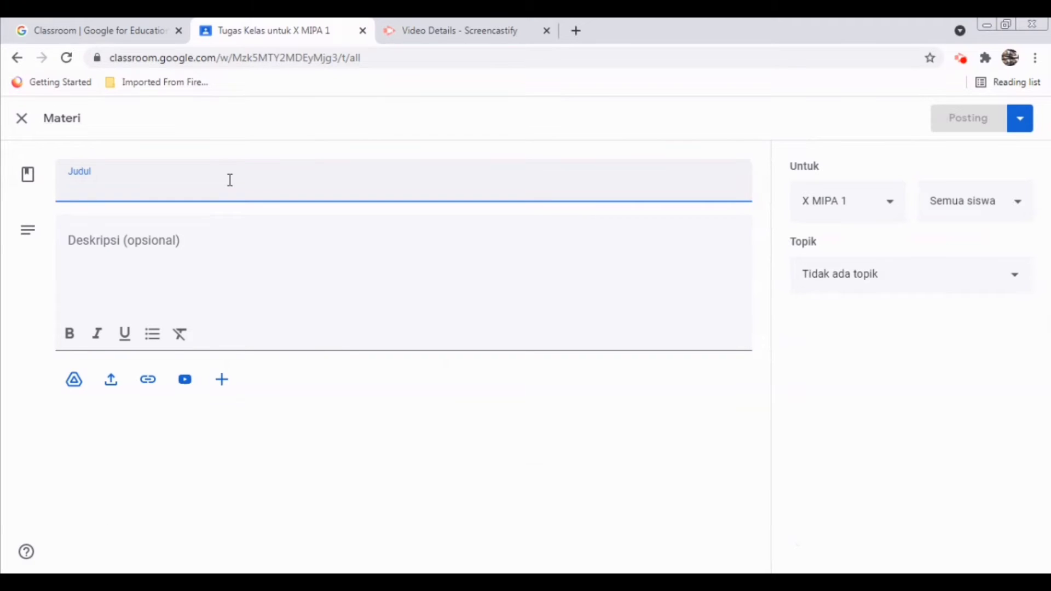
pyautogui.write('V')
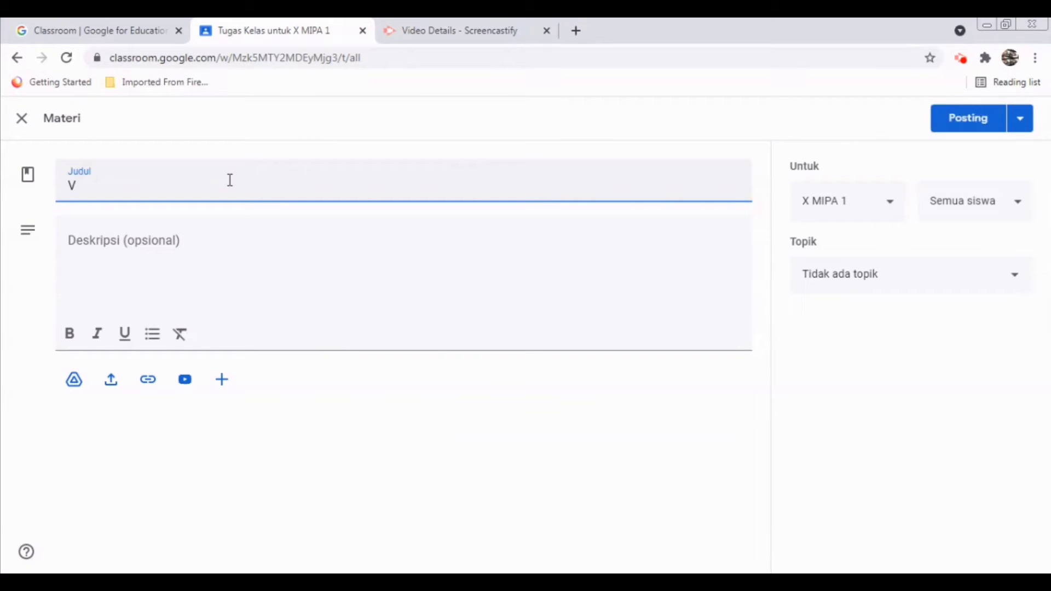
pyautogui.write('ideo Pembelajaran P')
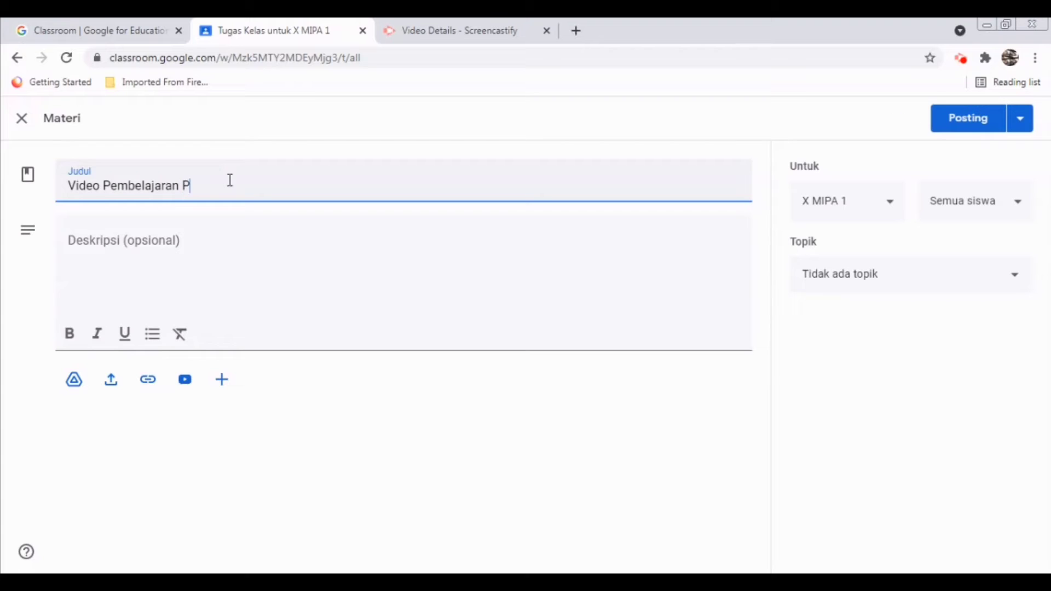
pyautogui.write('ertidaksamaan Nilai Mu')
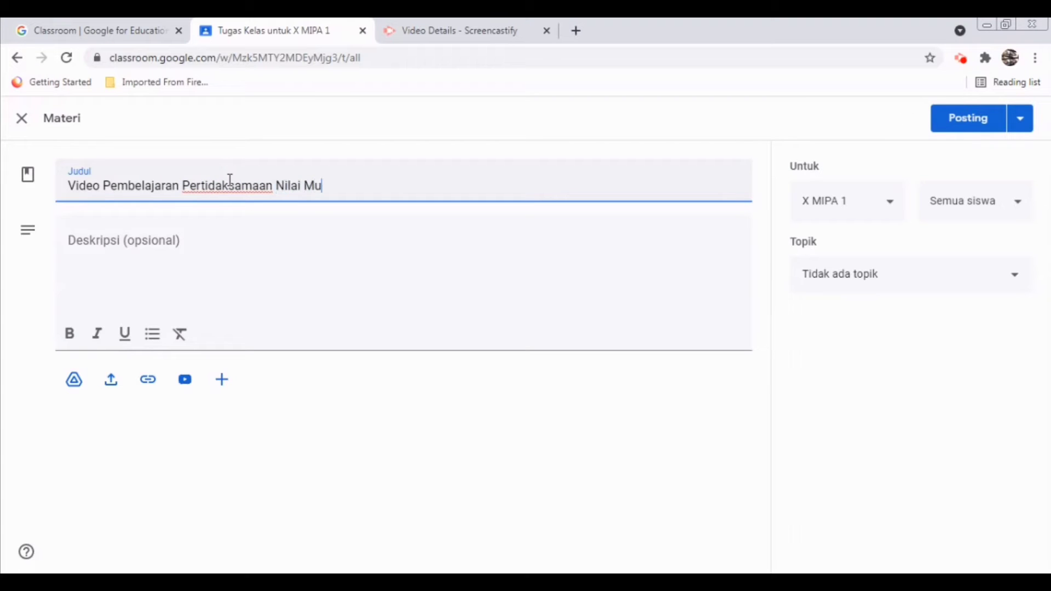
pyautogui.write('tlak')
# Enter "silakan menonton video ini dan dicatat hal-hal penting" as the description of the Pertidaksamaan Nilai Mutlak material
pyautogui.click(90, 247)
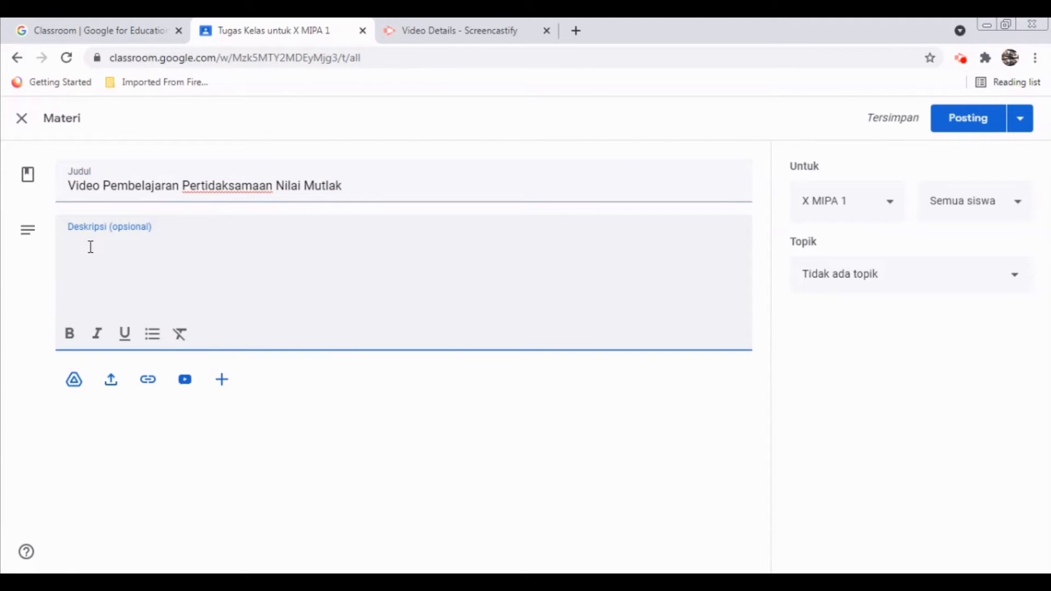
pyautogui.write('silakan menonto')
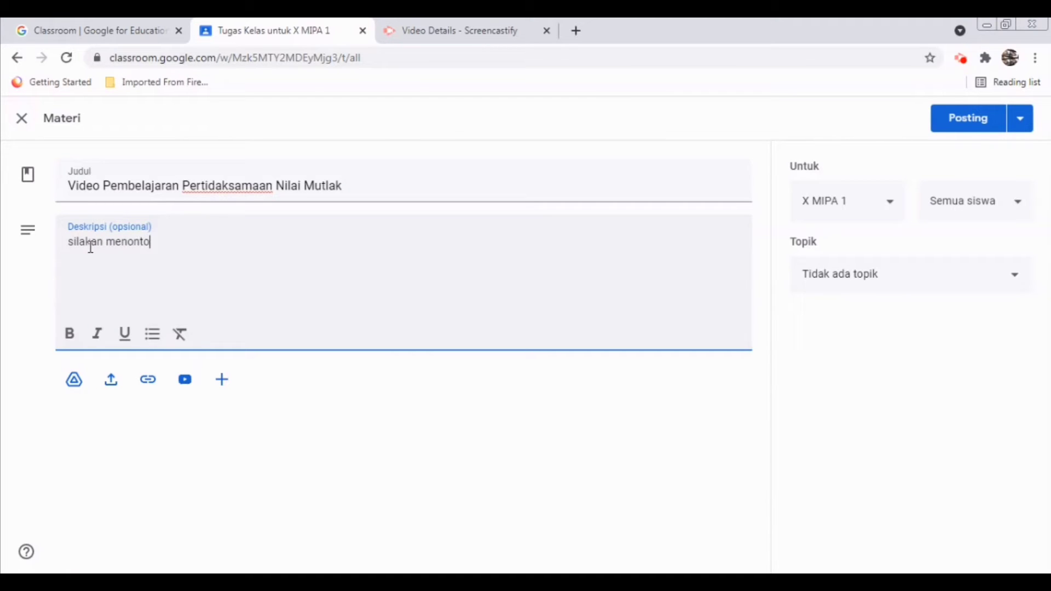
pyautogui.write('n video ini')
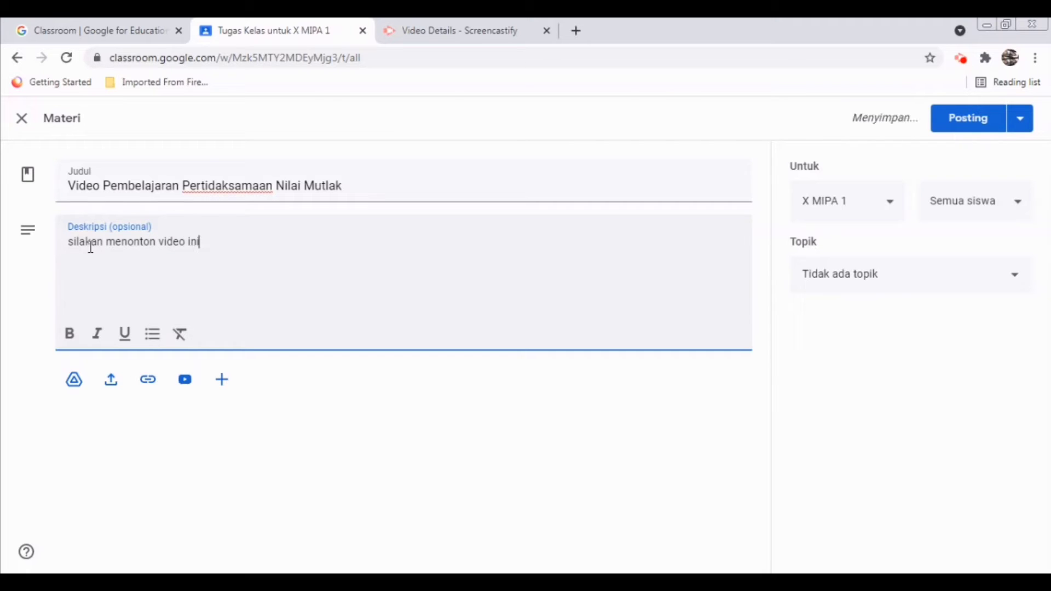
pyautogui.write(' dan dicat')
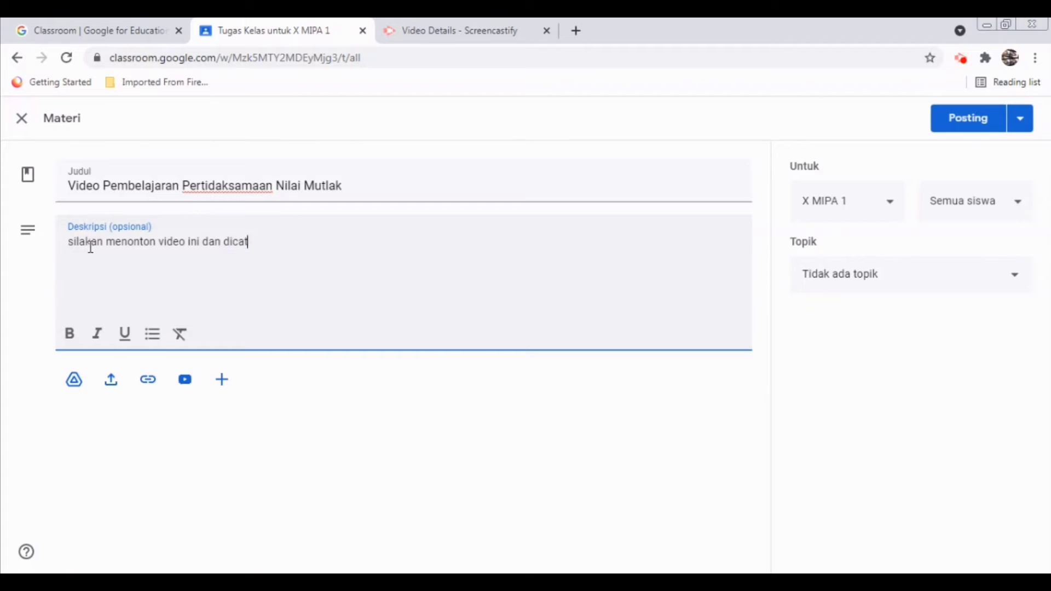
pyautogui.write('at hal-hal penting')
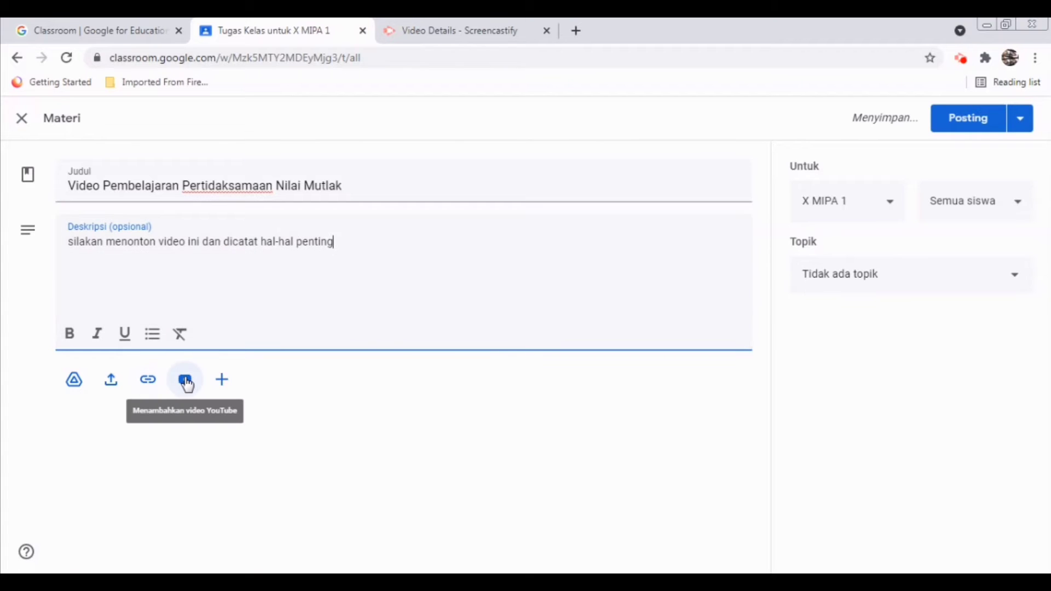
# Search YouTube for "pertidaksamaan nilai mutlak" and attach the video "Matematika kelas X - Pertidaksamaan Nilai Mutlak" to the material
pyautogui.click(186, 380)
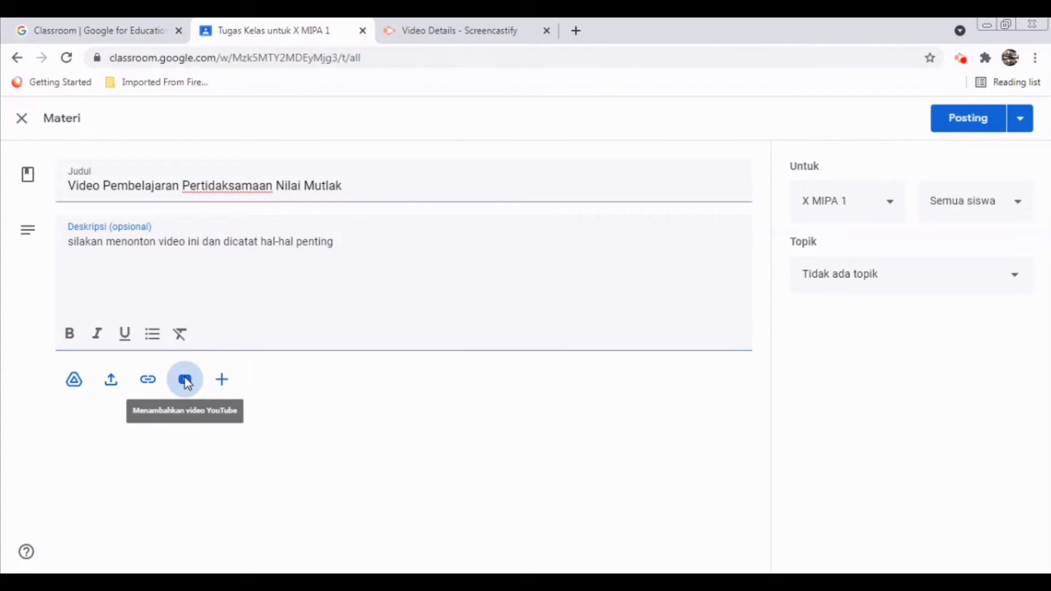
pyautogui.write('p')
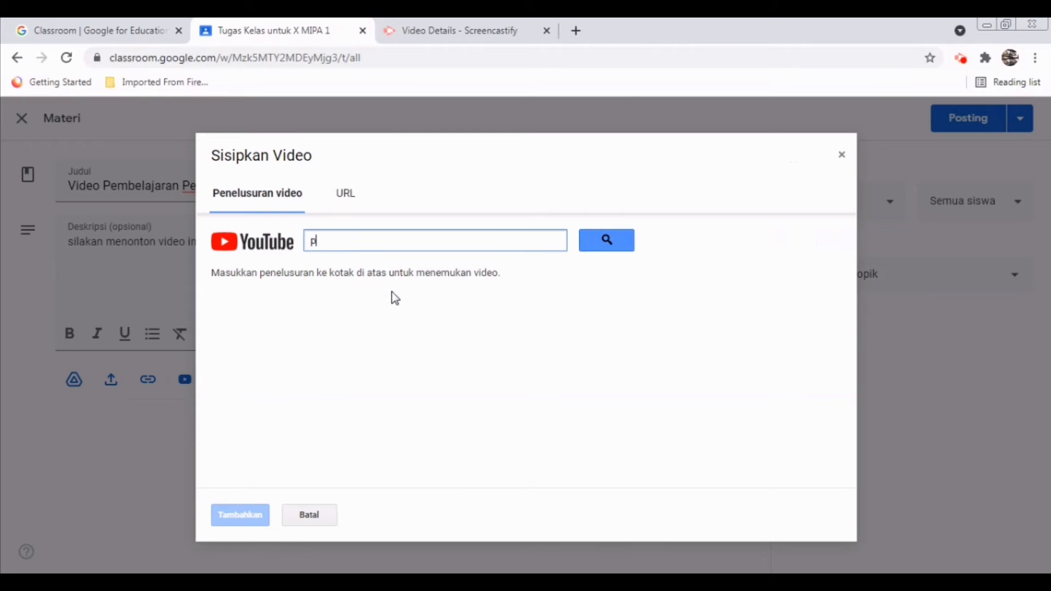
pyautogui.write('ertidaksamaan nilai ')
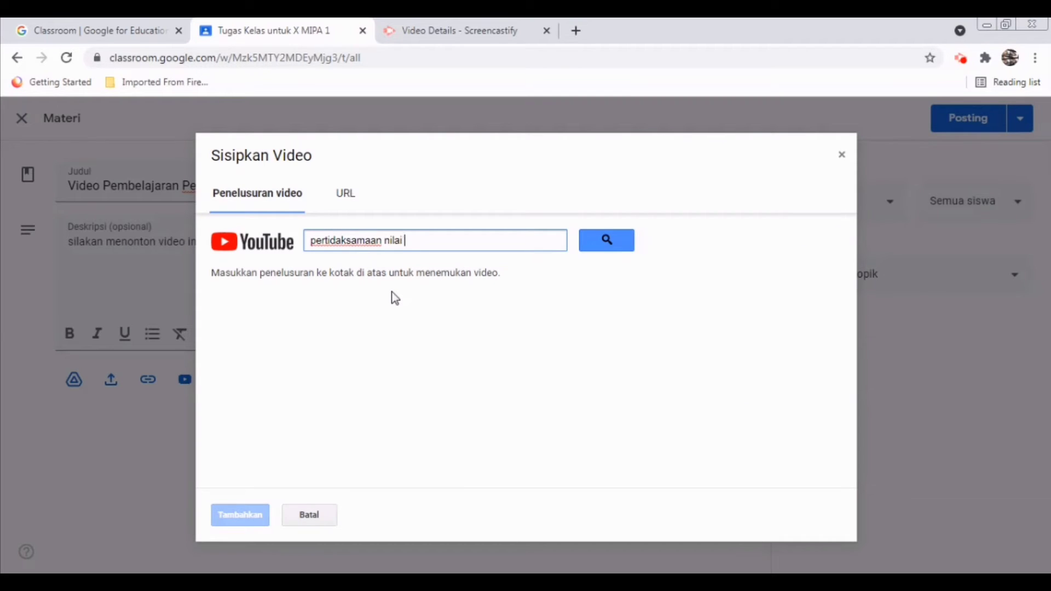
pyautogui.write('mutlak')
pyautogui.press('Return')
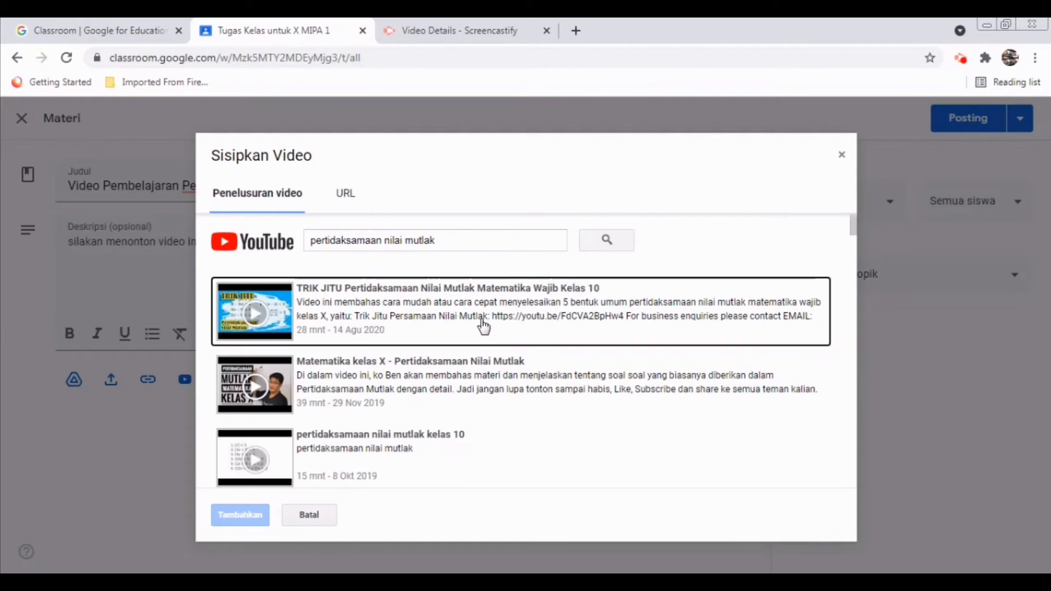
pyautogui.click(477, 390)
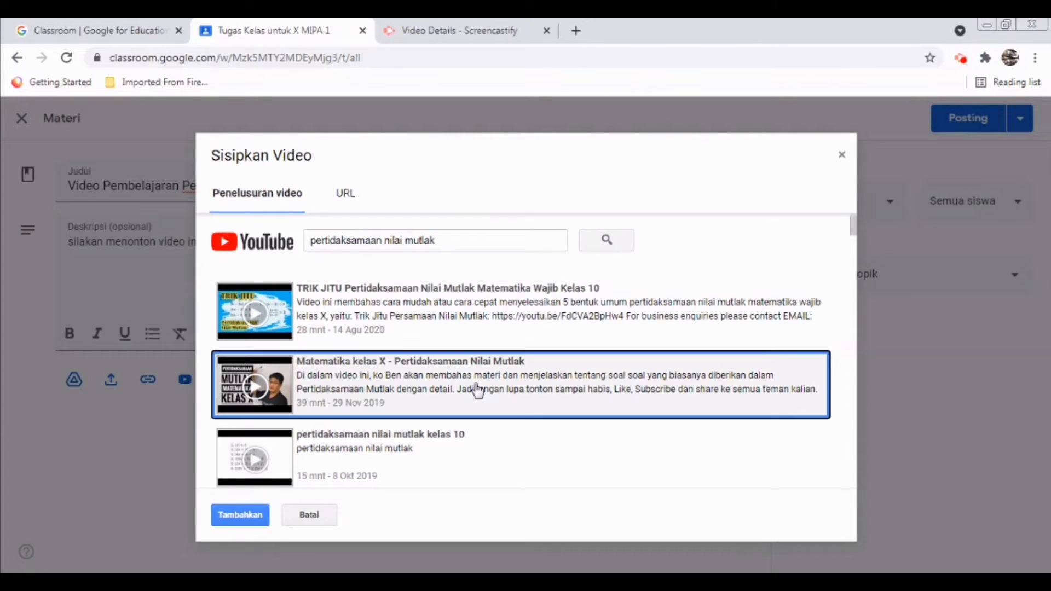
pyautogui.click(235, 517)
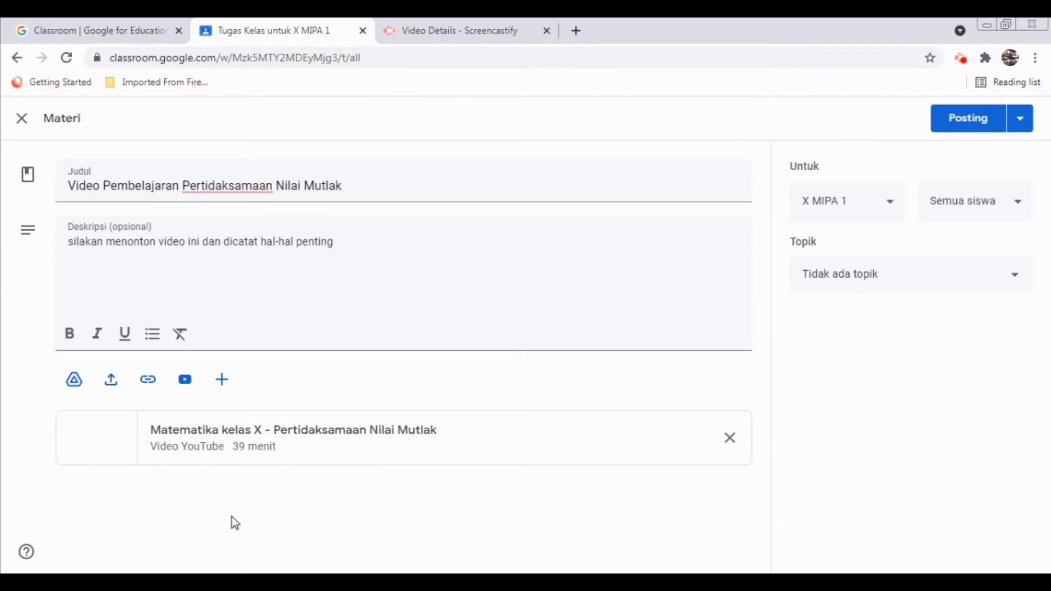
# Assign the Pertidaksamaan Nilai Mutlak material to the topic pertemuan 1 and post it
pyautogui.click(1026, 284)
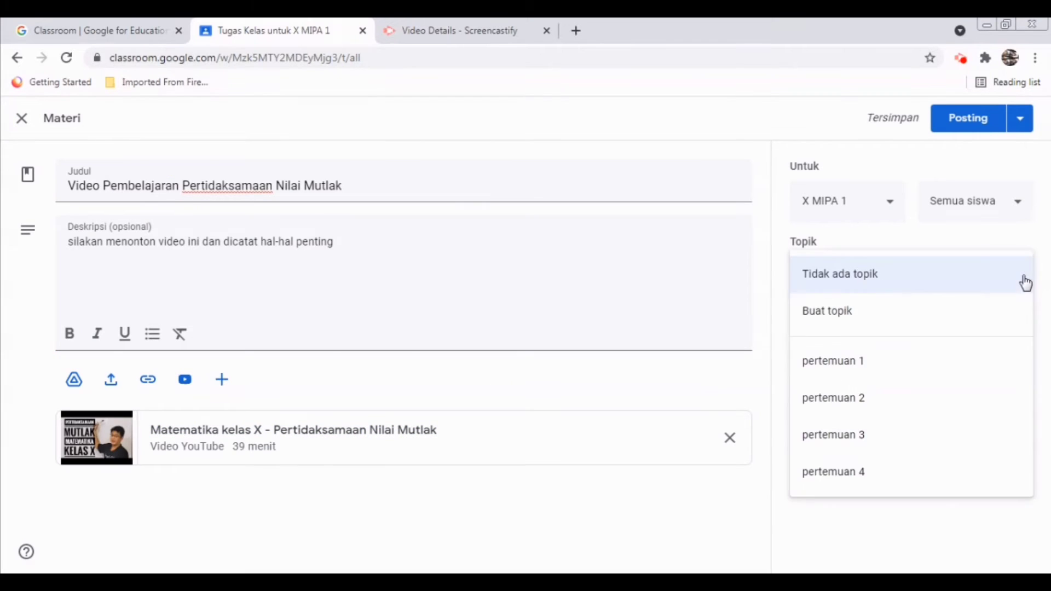
pyautogui.click(929, 368)
pyautogui.click(988, 133)
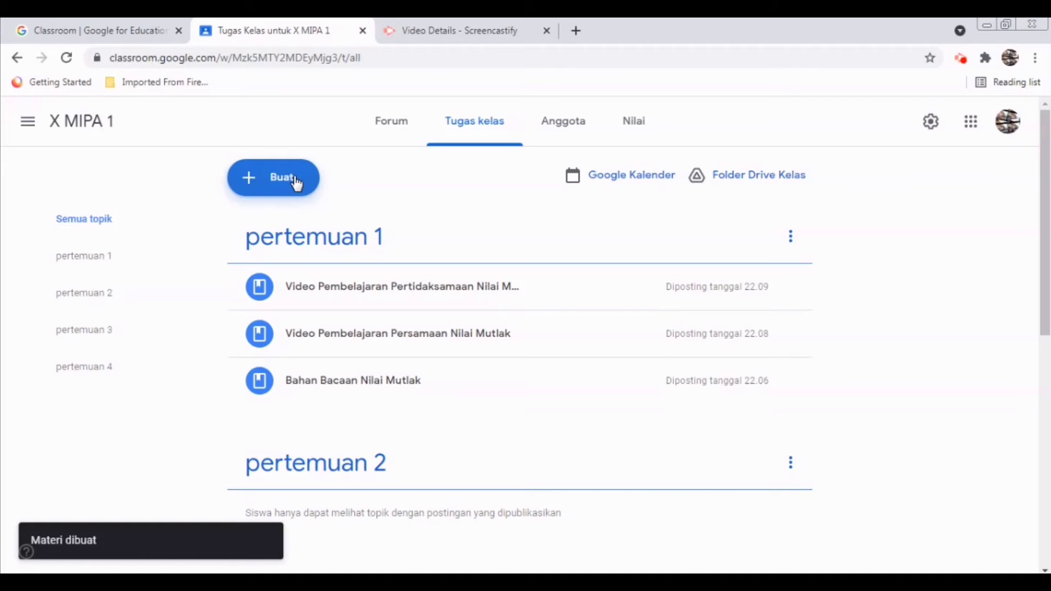
# Create a new quiz assignment titled "Kuis Nilai Mutlak"
pyautogui.click(290, 178)
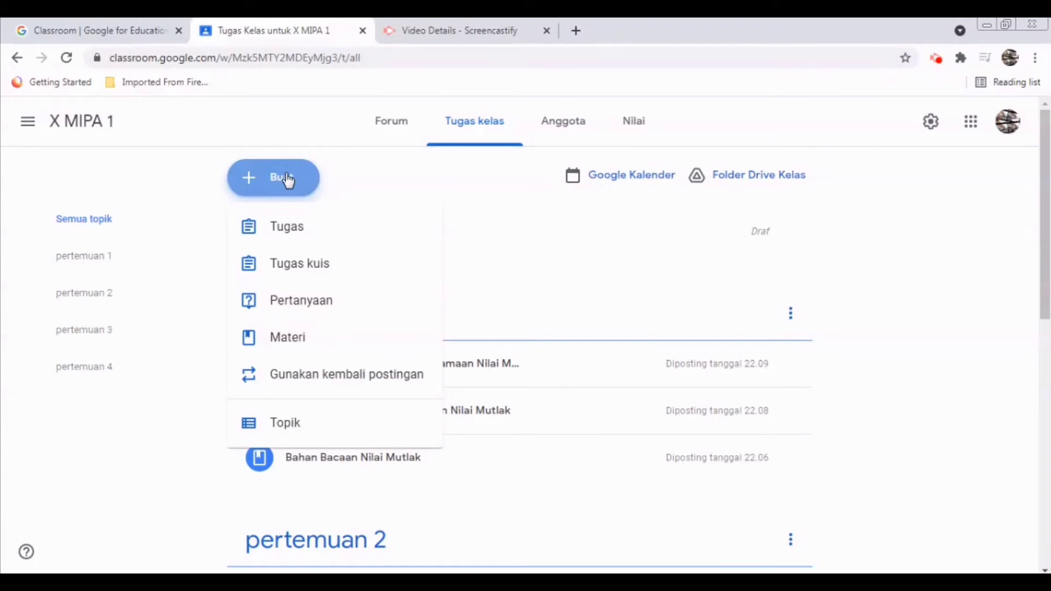
pyautogui.click(288, 265)
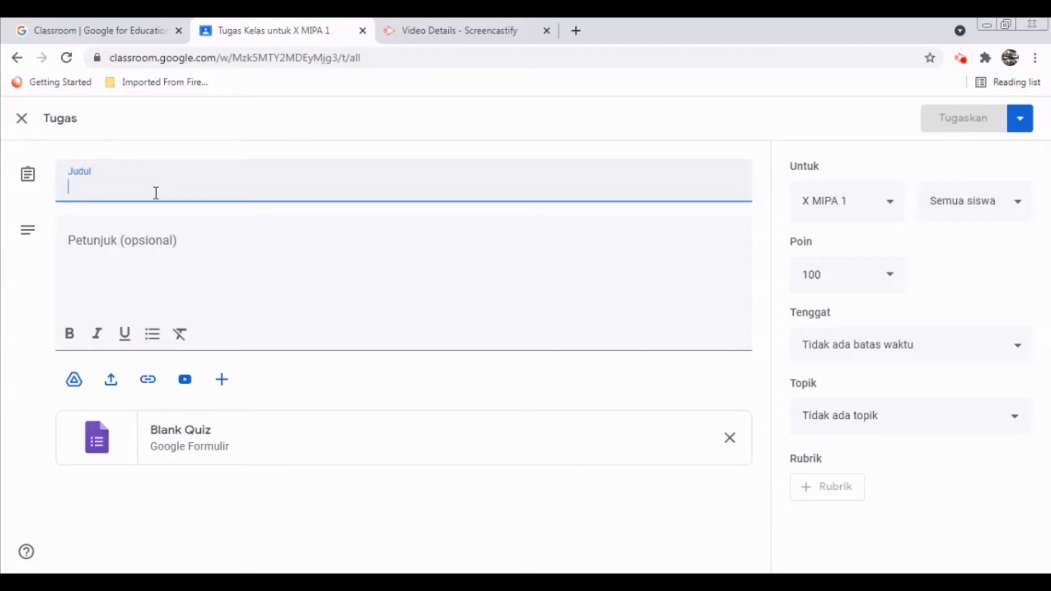
pyautogui.write('Kuis N')
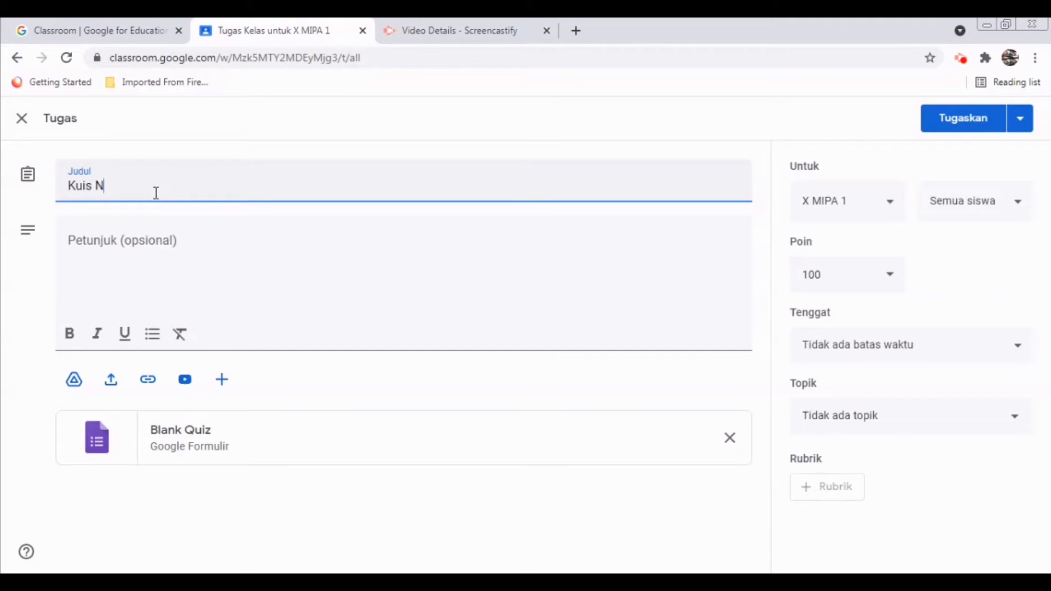
pyautogui.write('ilai Mutlak')
# Enter "setelah menonton dan membaca buku matematika kelas X, silakan kerjakan kuis ini" as the quiz assignment's instructions
pyautogui.click(148, 240)
pyautogui.write('set')
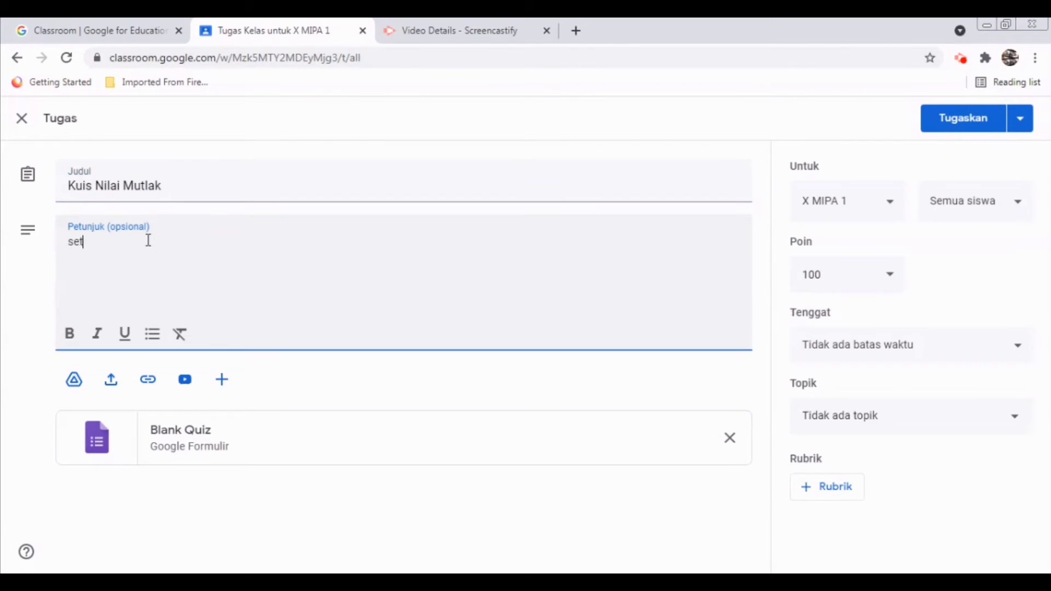
pyautogui.write('elah menonton dan membaca buku matematika kelas')
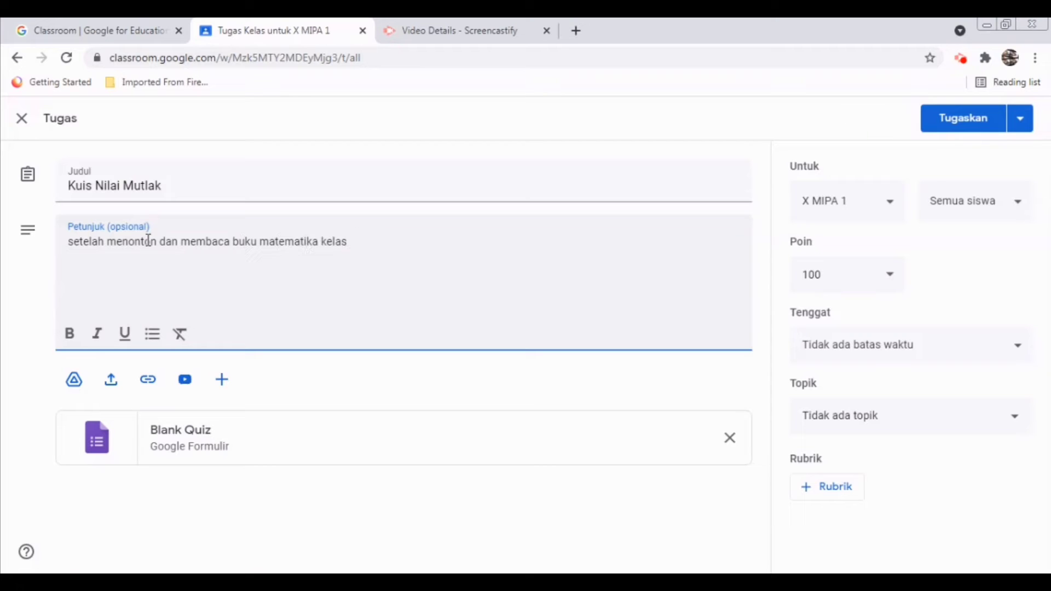
pyautogui.write(' X, silakan kerjakan kuis ini')
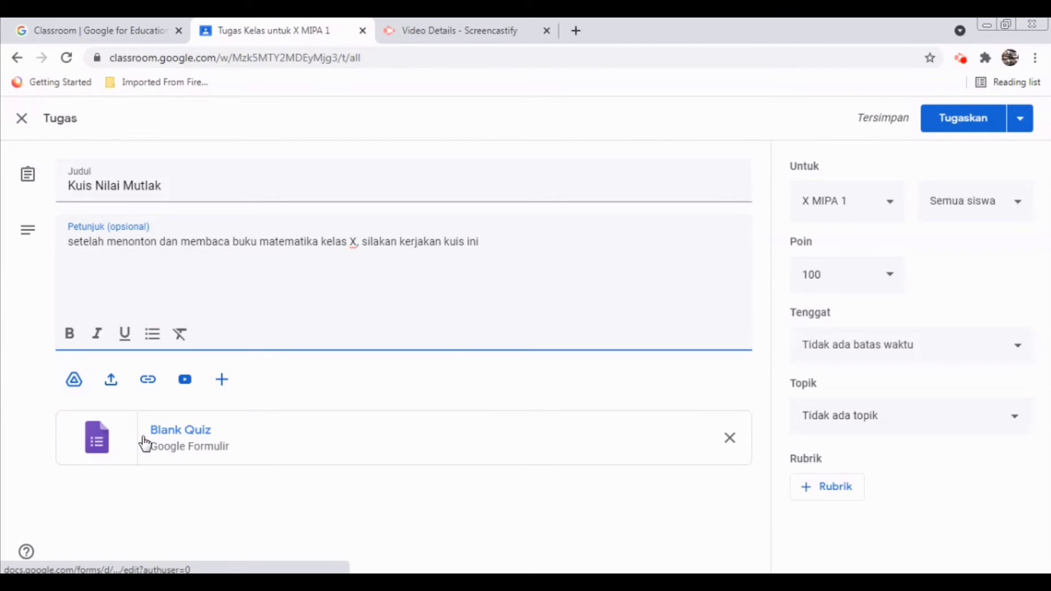
# Open the attached Blank Quiz form and replace the placeholder question text with "Arti dari notasi |x| < 5 adalah"
pyautogui.click(111, 438)
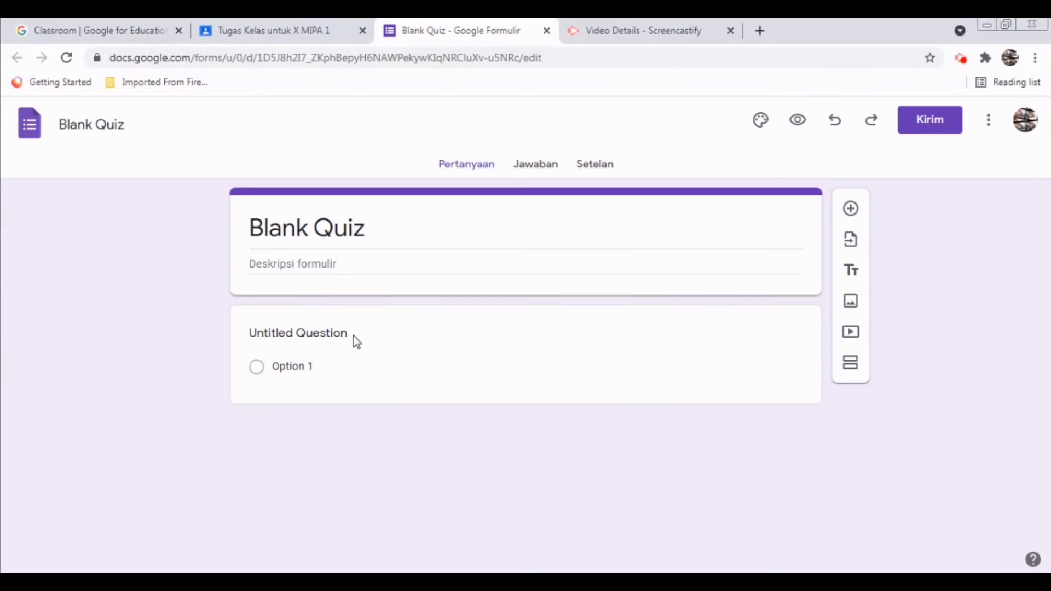
pyautogui.click(436, 359)
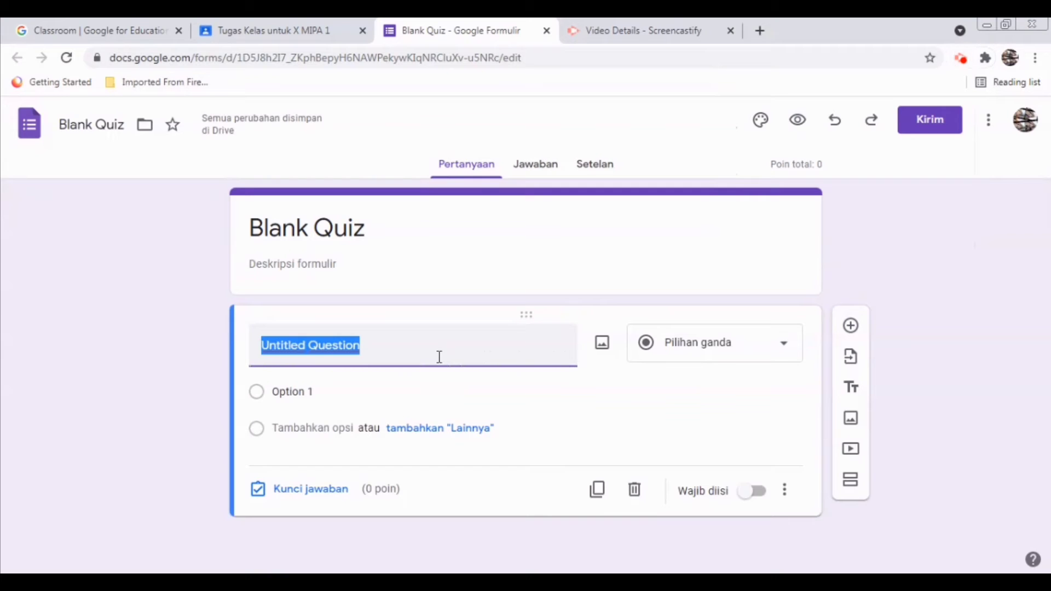
pyautogui.click(439, 357)
pyautogui.press('BackSpace')
pyautogui.press('BackSpace')
pyautogui.press('BackSpace')
pyautogui.press('BackSpace')
pyautogui.press('BackSpace')
pyautogui.press('BackSpace')
pyautogui.press('BackSpace')
pyautogui.press('BackSpace')
pyautogui.press('BackSpace')
pyautogui.press('BackSpace')
pyautogui.press('BackSpace')
pyautogui.press('BackSpace')
pyautogui.press('BackSpace')
pyautogui.press('BackSpace')
pyautogui.press('BackSpace')
pyautogui.press('BackSpace')
pyautogui.press('BackSpace')
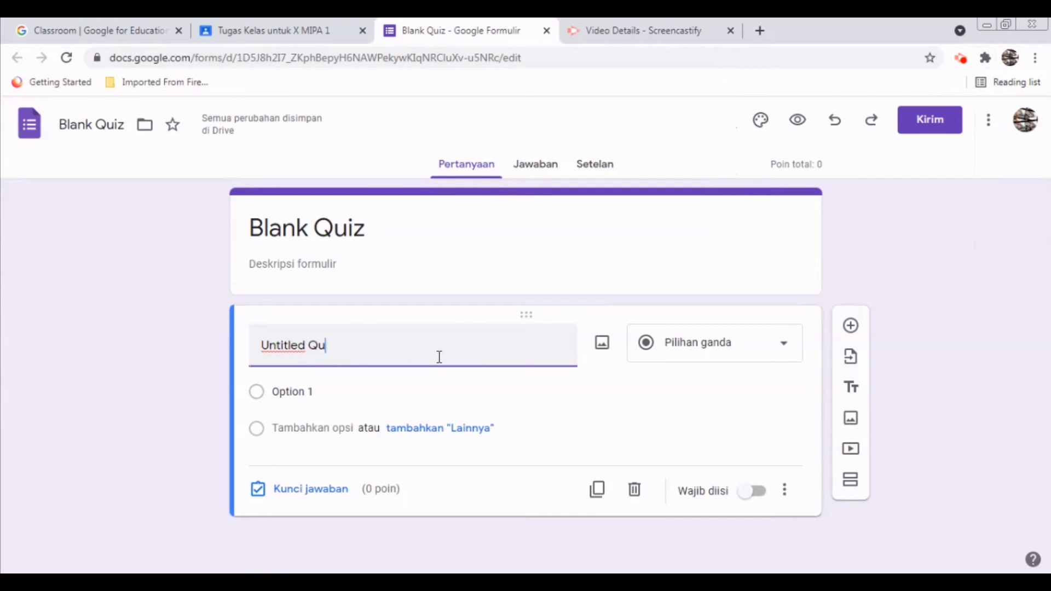
pyautogui.write('Arti')
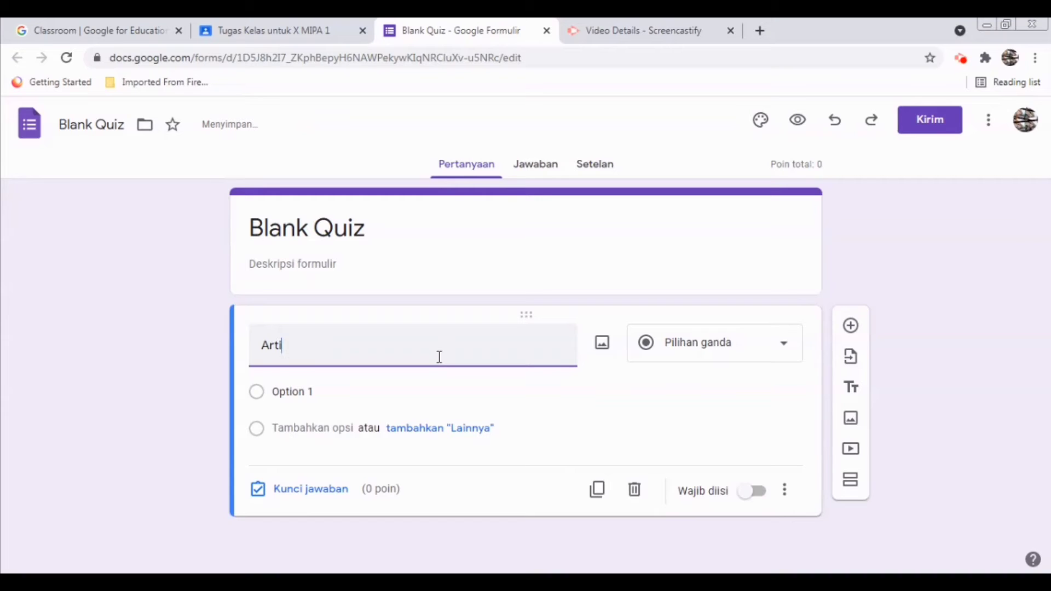
pyautogui.write(' dari ')
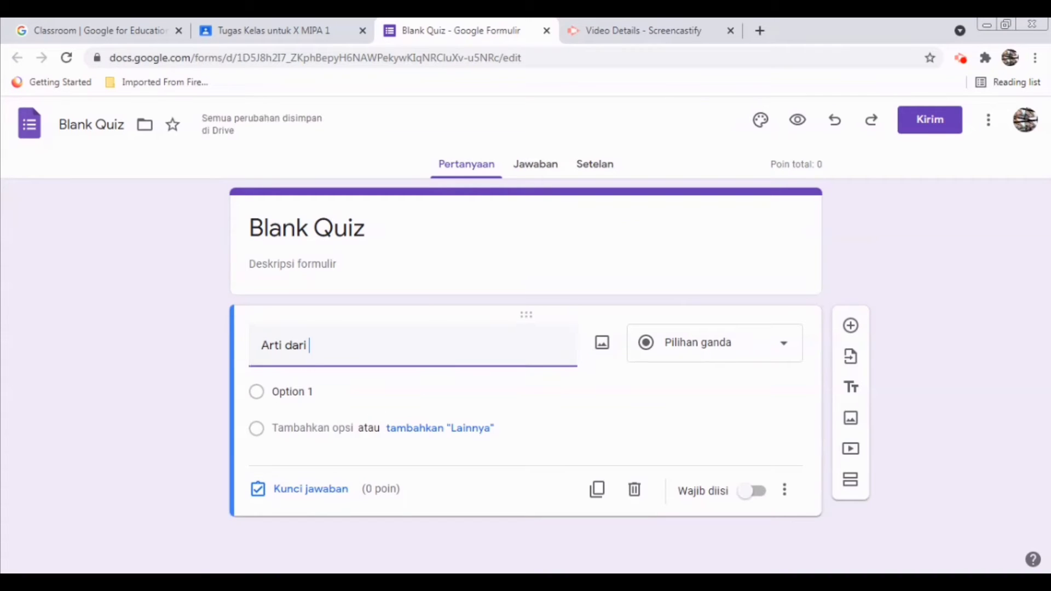
pyautogui.write('notasi |x| < 5 ')
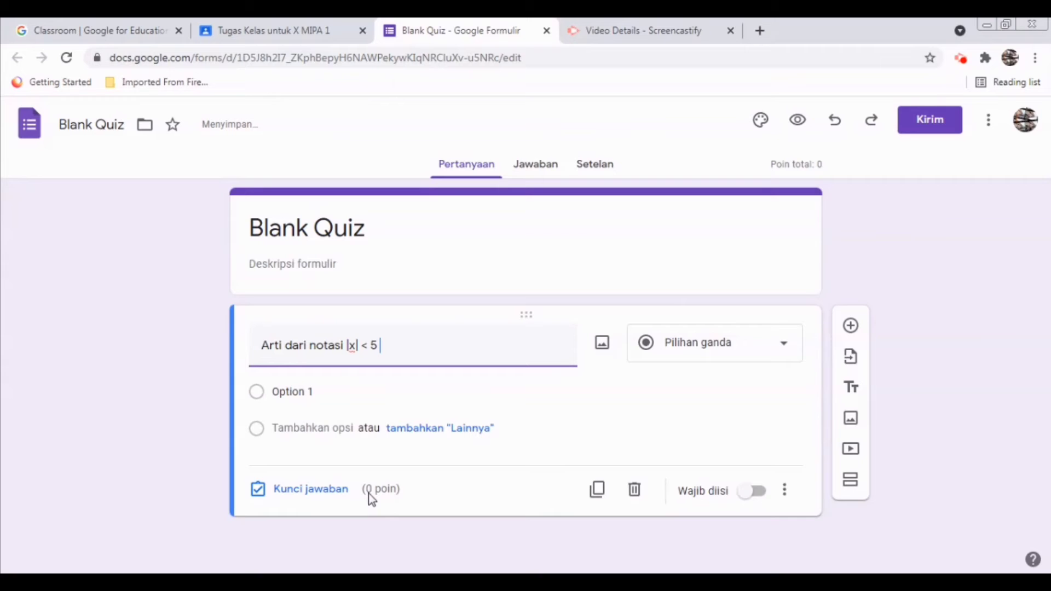
pyautogui.write('adalah')
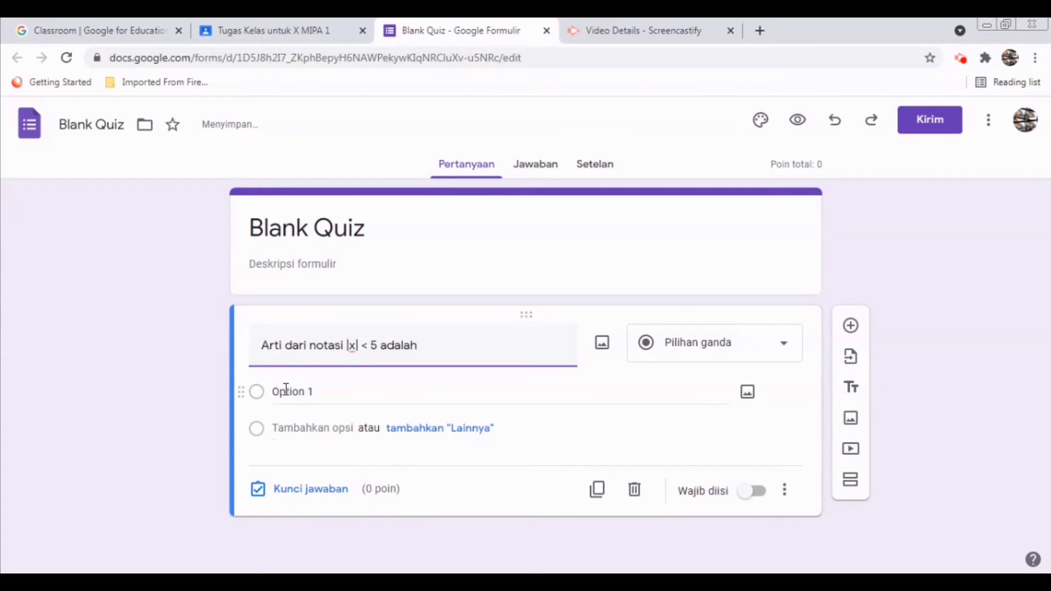
# Enter "x < -5 atau x > 5" and "x > 5" as the question's first two answer options
pyautogui.click(321, 391)
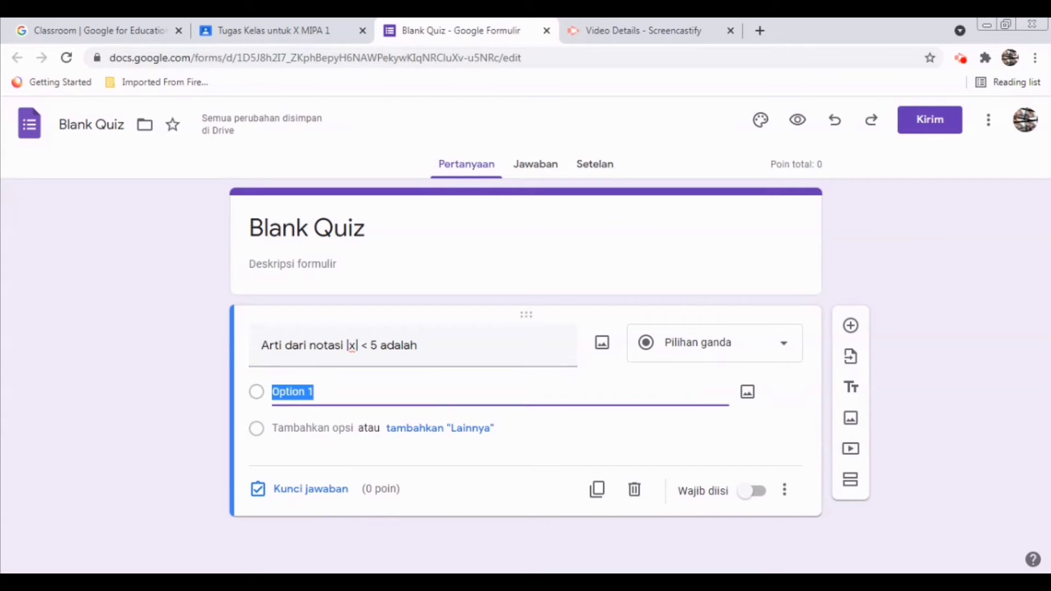
pyautogui.write('x < -5 atau x > 5')
pyautogui.click(297, 439)
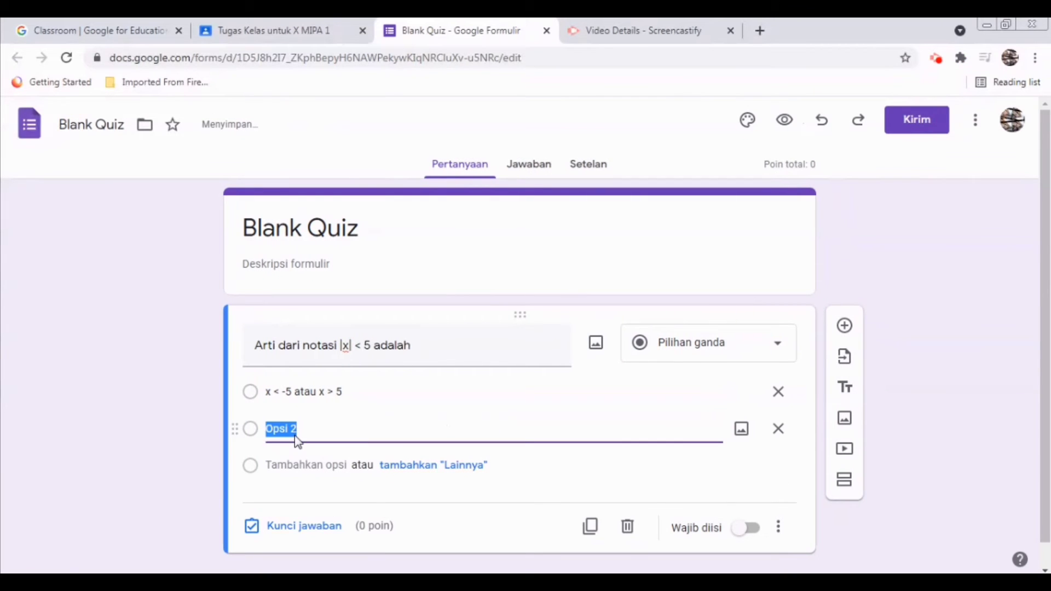
pyautogui.write('x > 5')
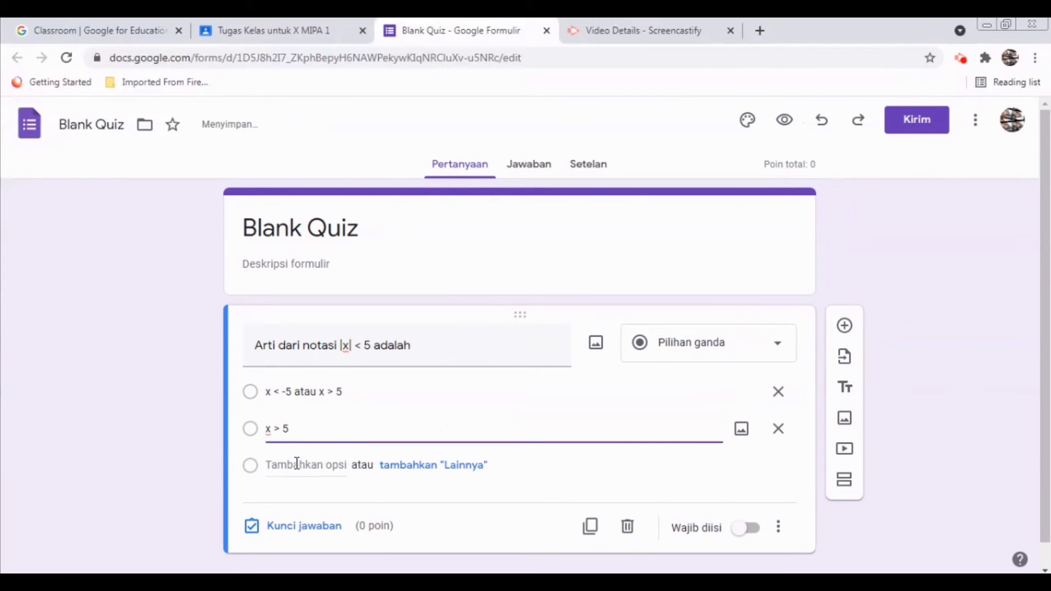
# Add "x < 5", "-5 < x < 5" and "x = 5 dan x < 5" as further answer options
pyautogui.click(297, 464)
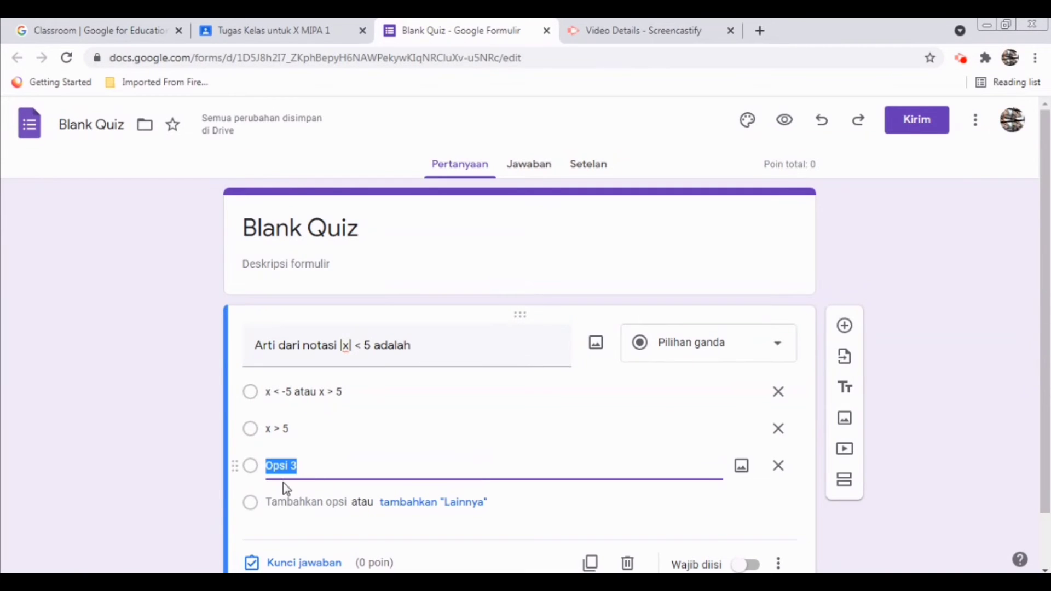
pyautogui.write('x < 5')
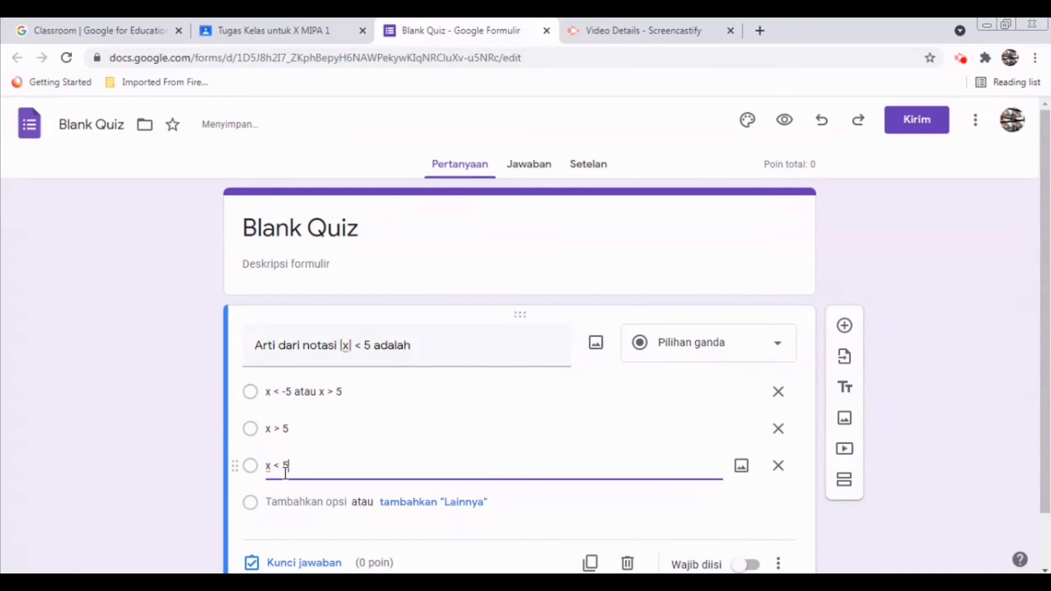
pyautogui.click(290, 498)
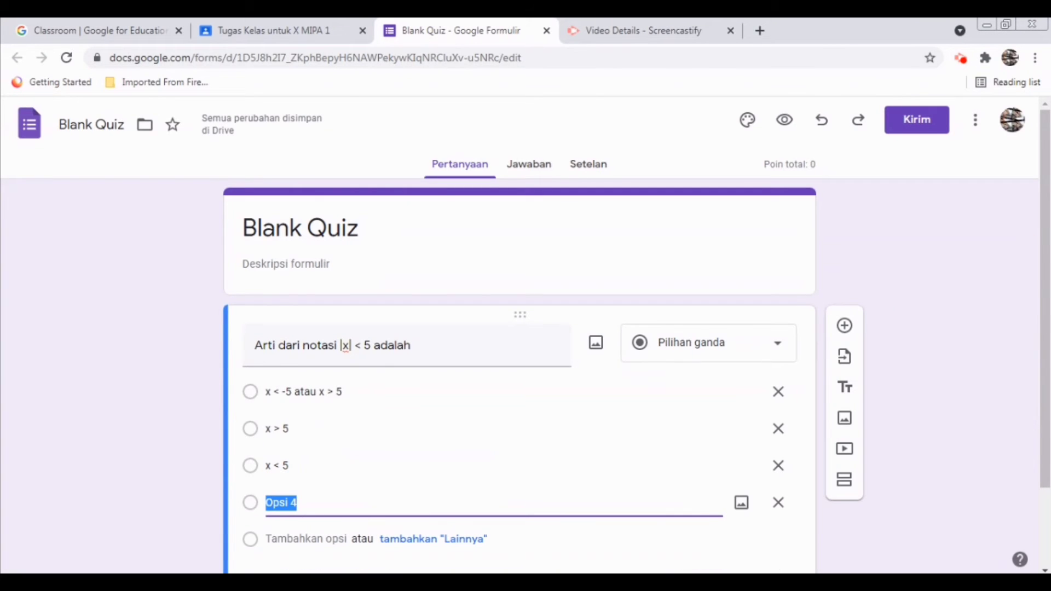
pyautogui.write('-5 < x < 5')
pyautogui.click(312, 542)
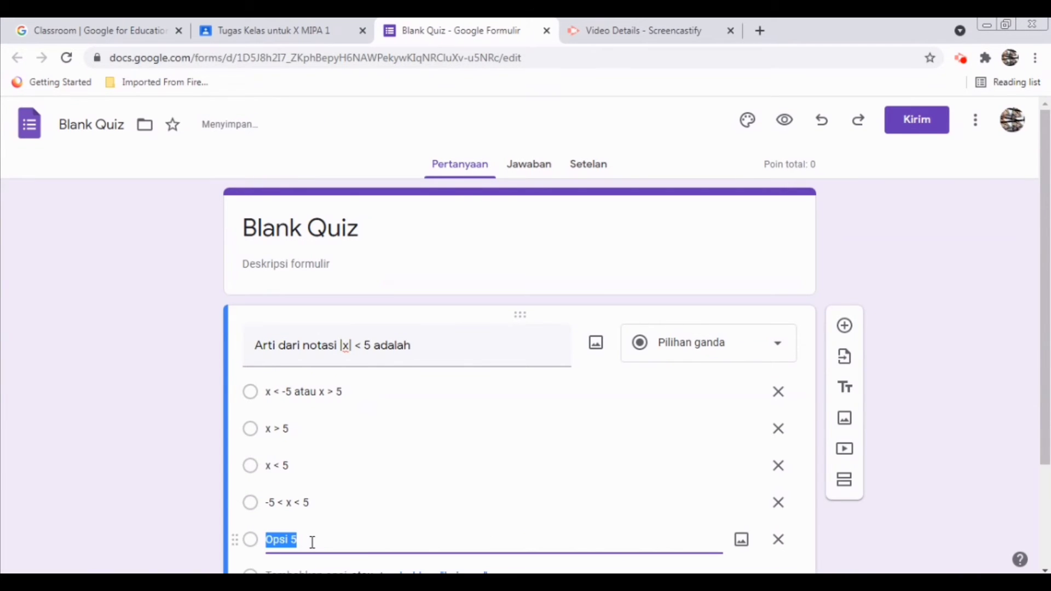
pyautogui.write('x = 5 dan x < 5')
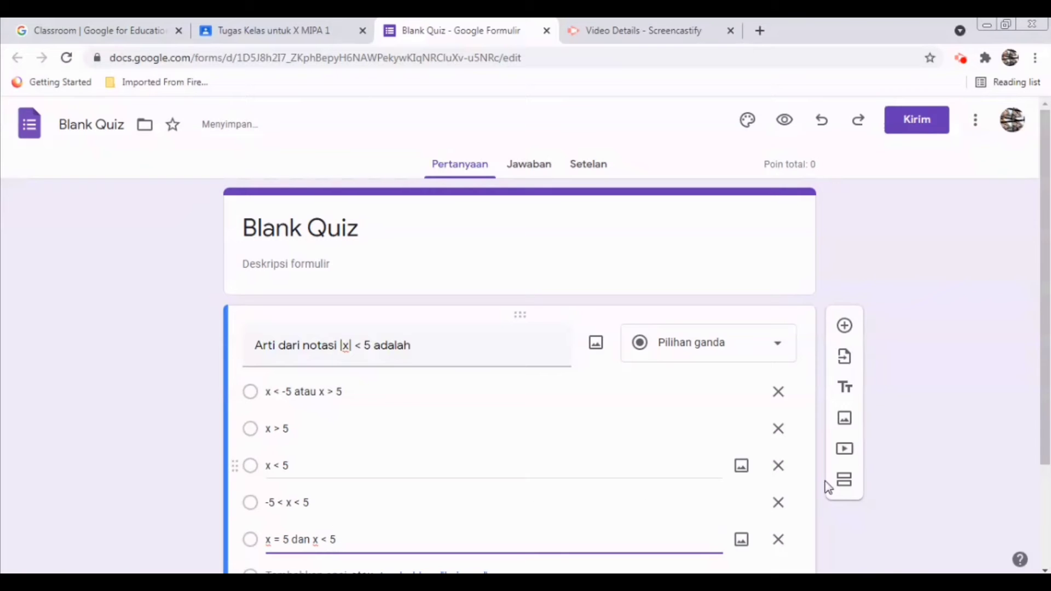
# Look over the available question types, keep multiple choice and make the question required
pyautogui.moveTo(1048, 438); pyautogui.dragTo(1048, 531)
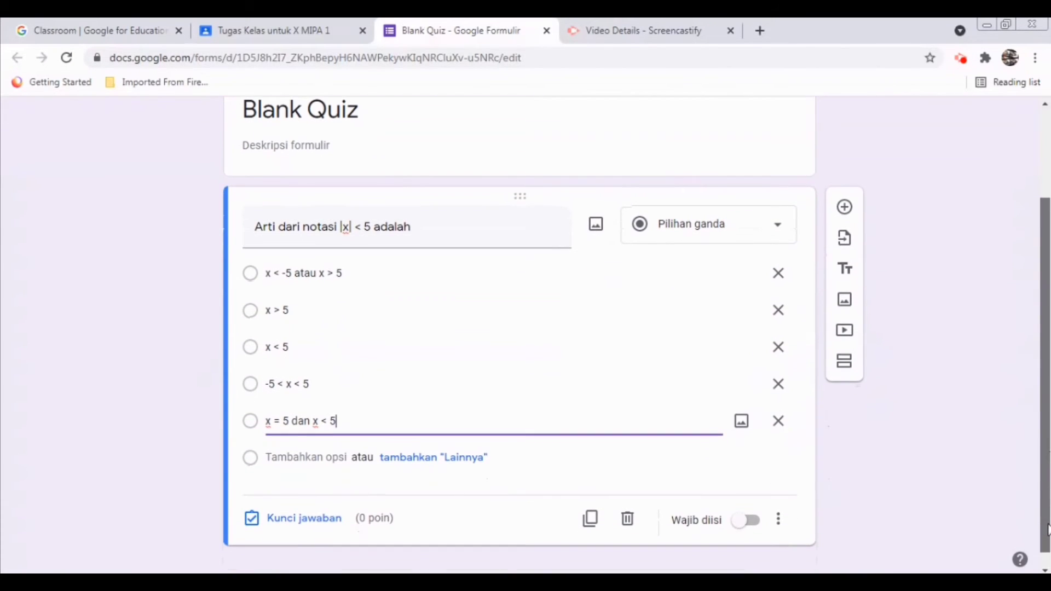
pyautogui.click(736, 235)
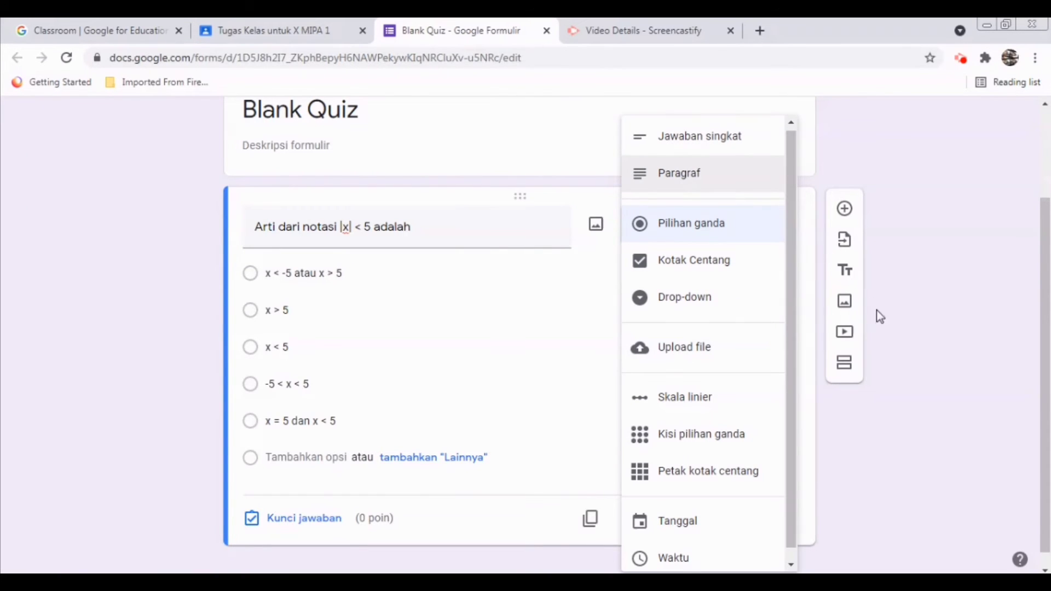
pyautogui.click(889, 333)
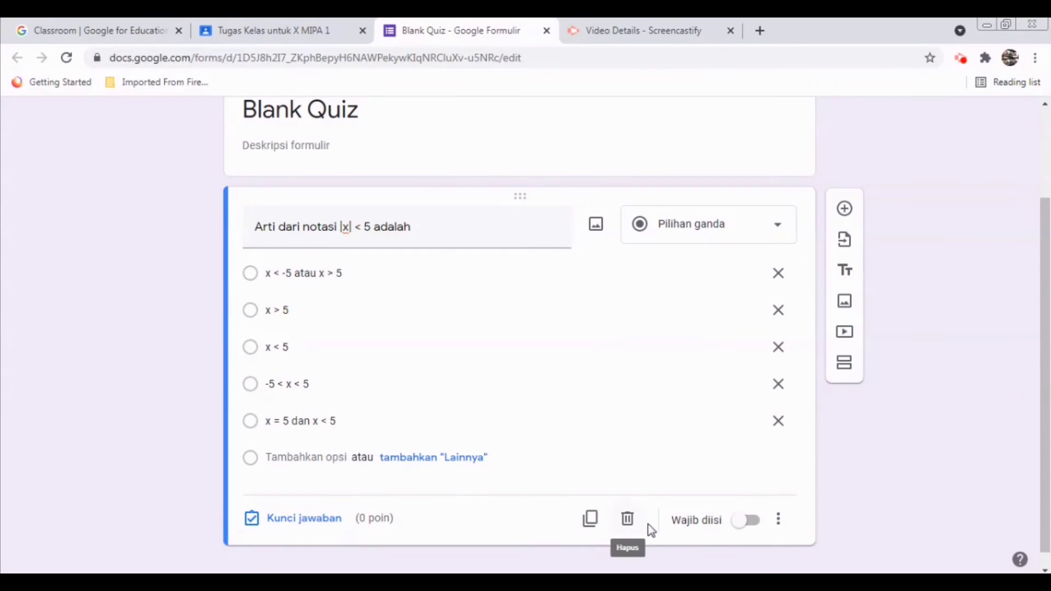
pyautogui.click(738, 521)
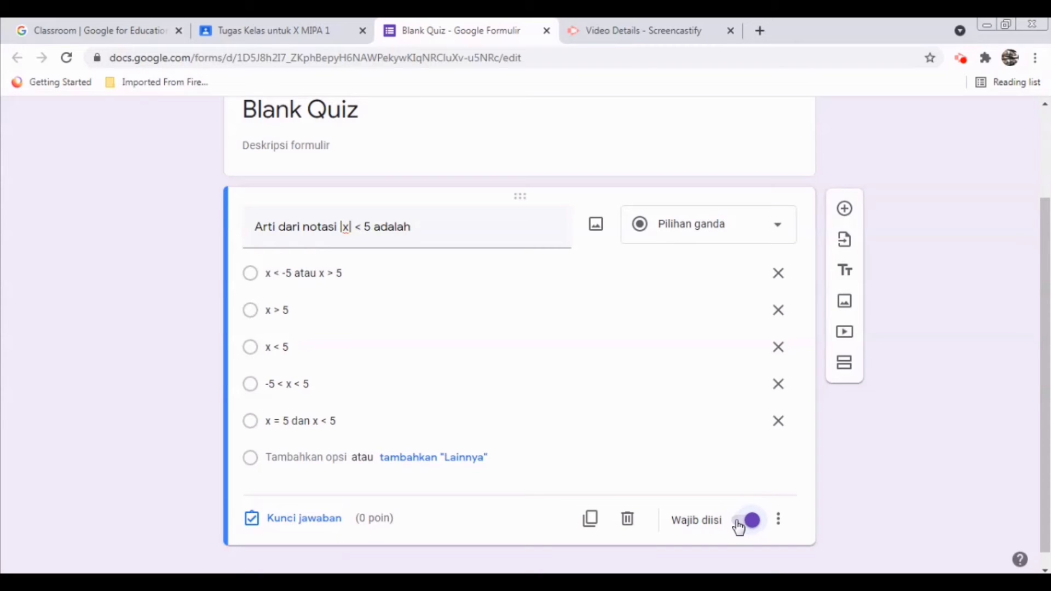
# In the question's answer key, mark "-5 < x < 5" as correct and set its score to 20 points
pyautogui.click(319, 526)
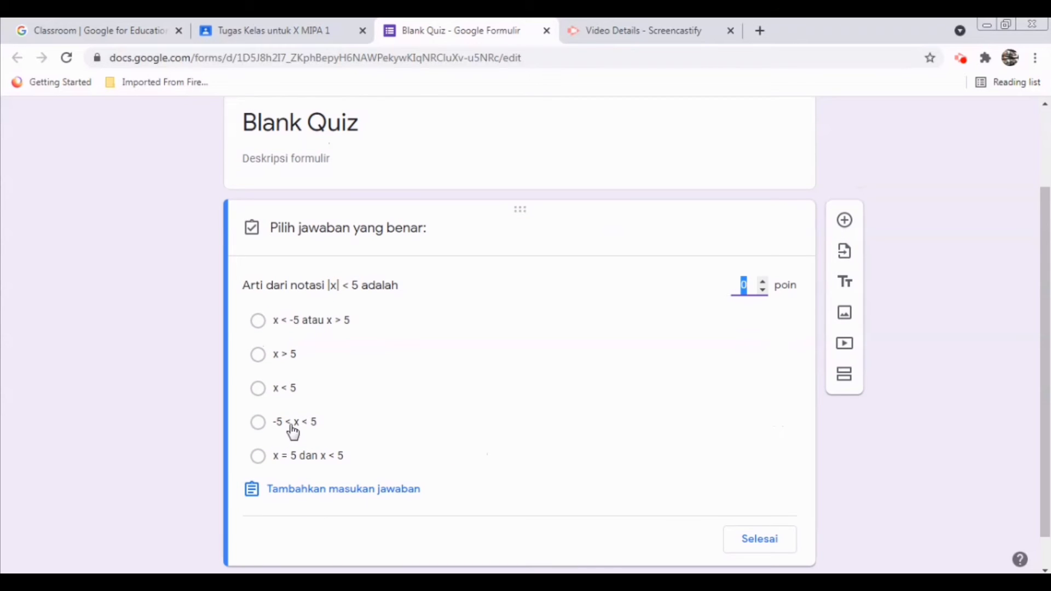
pyautogui.click(258, 423)
pyautogui.click(742, 284)
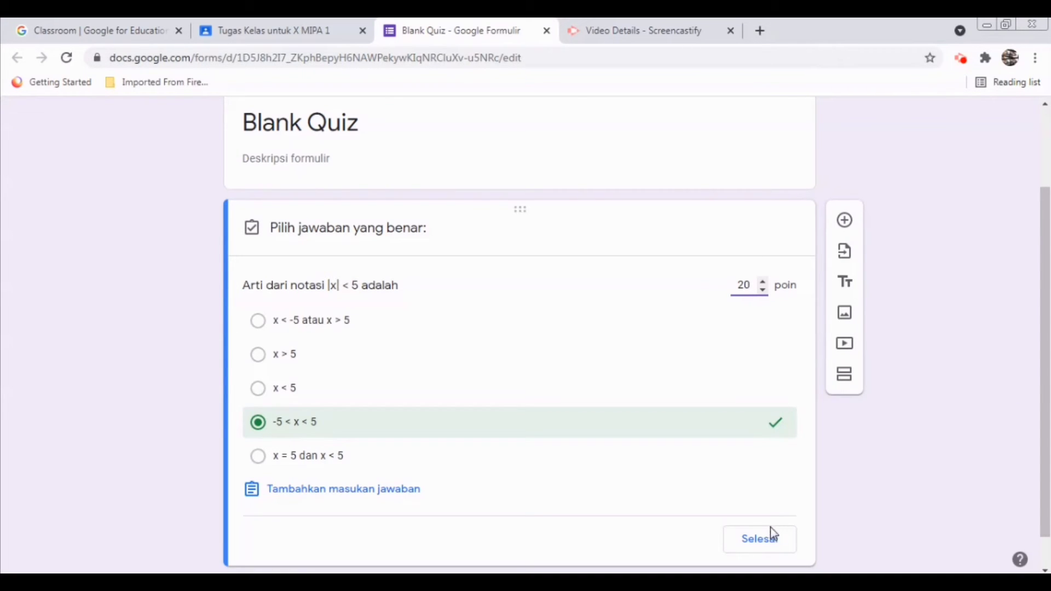
# Finish the first question's answer key and look over the completed question
pyautogui.click(773, 540)
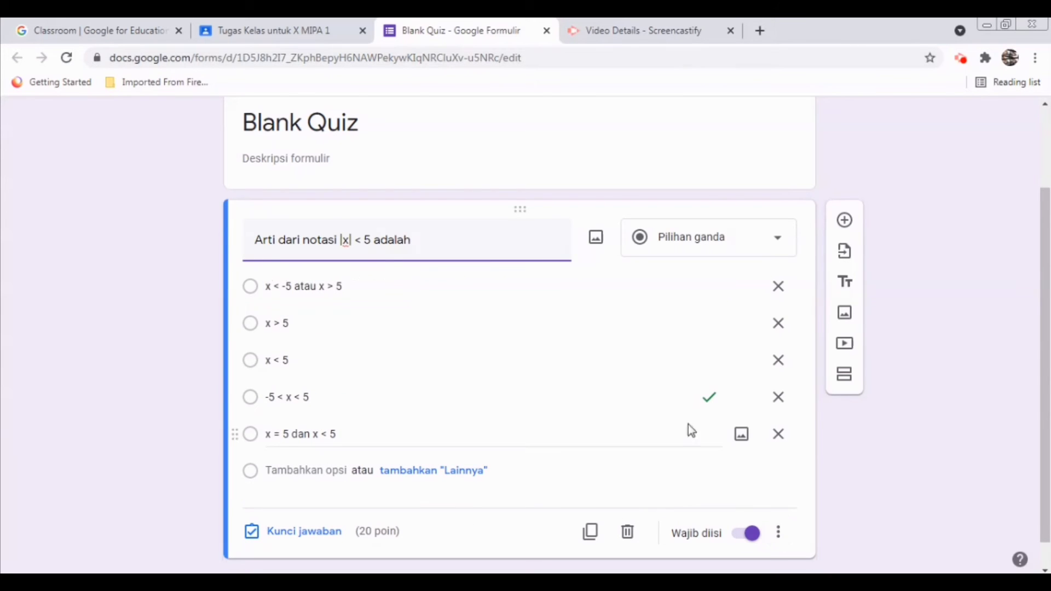
pyautogui.moveTo(1049, 435); pyautogui.dragTo(1050, 458)
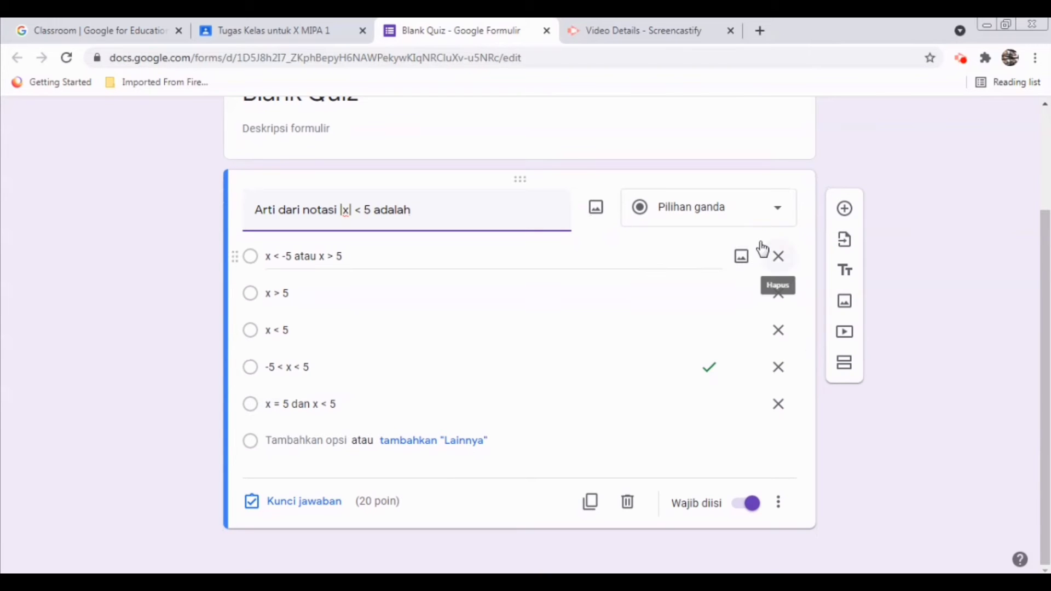
pyautogui.moveTo(1045, 382); pyautogui.dragTo(1033, 294)
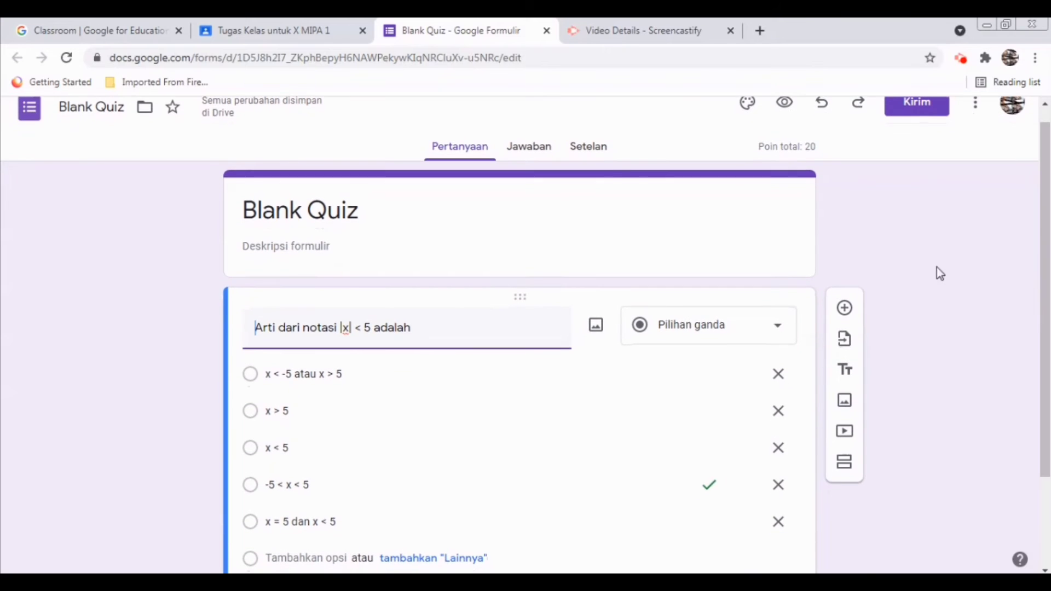
pyautogui.scroll(1, 510, 171)
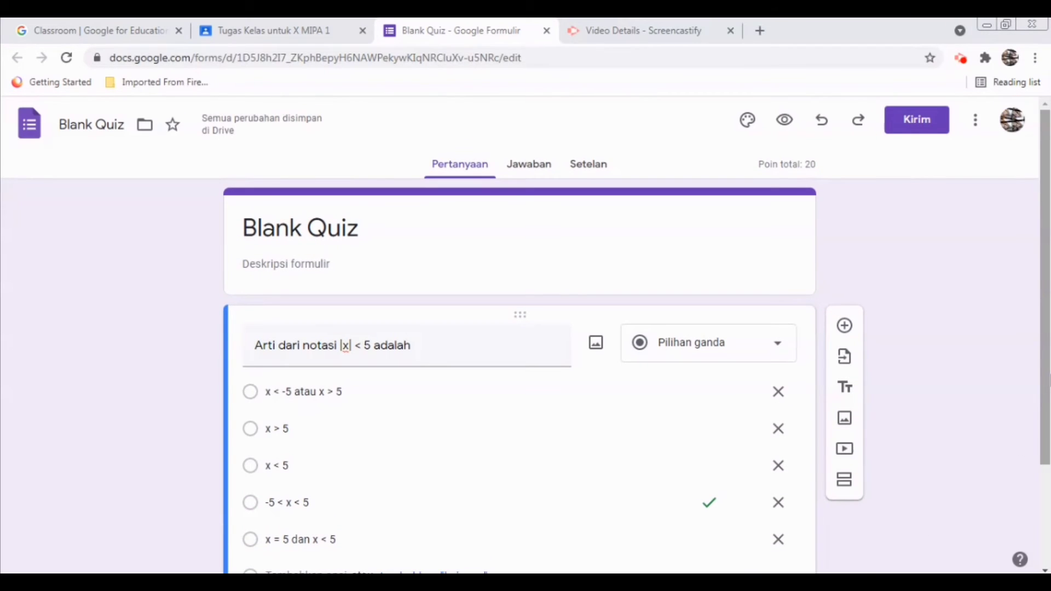
pyautogui.scroll(-3, 603, 526)
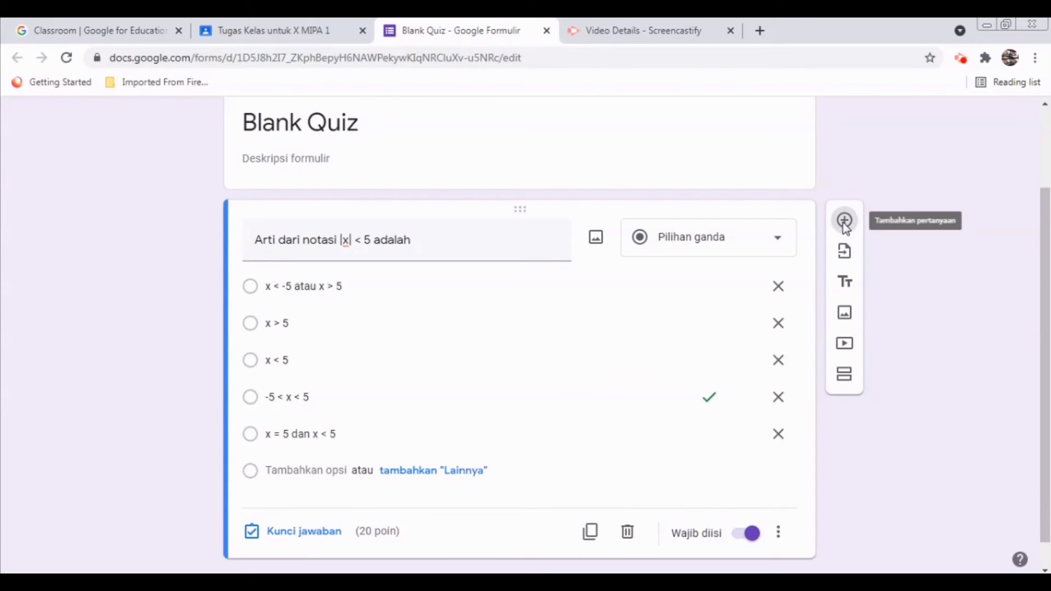
# Add a second question reading "himpunan penyelesaian dari persamaan nilai mutlak |5x-1|=4 adalah"
pyautogui.click(844, 221)
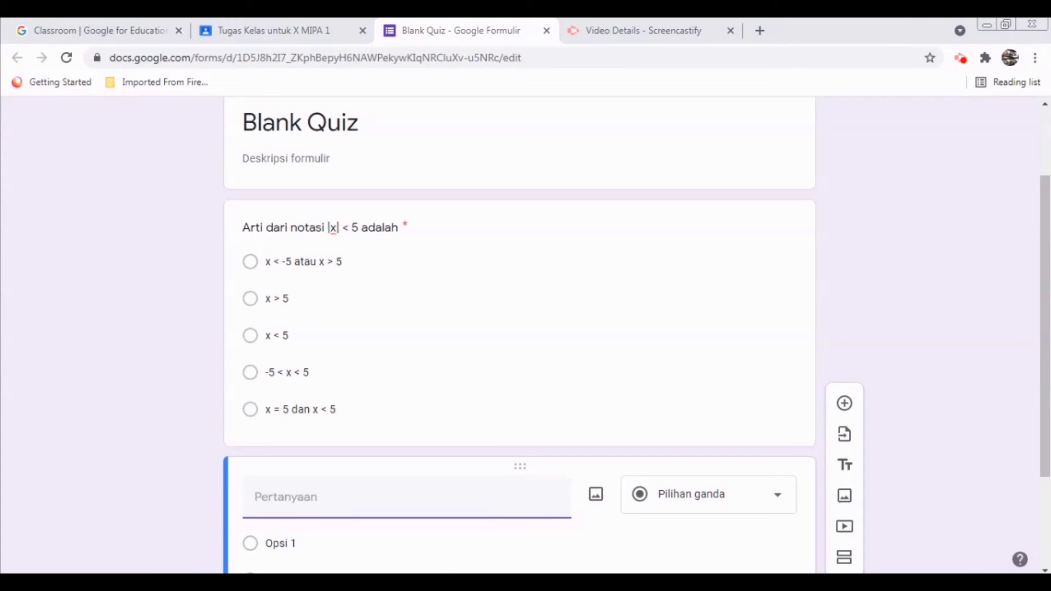
pyautogui.write('himpu')
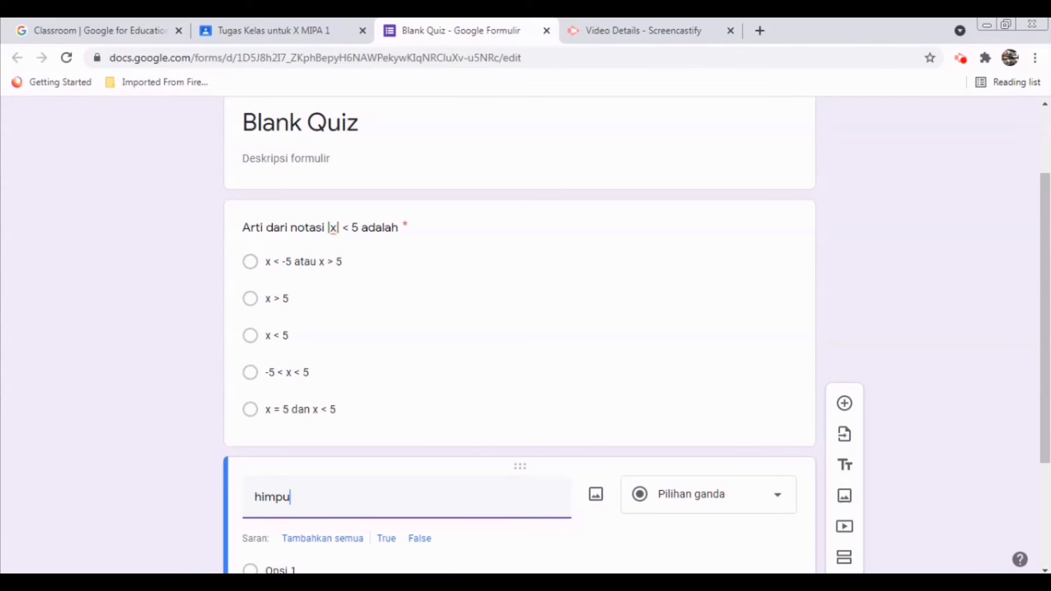
pyautogui.write('nan penyelesaiana')
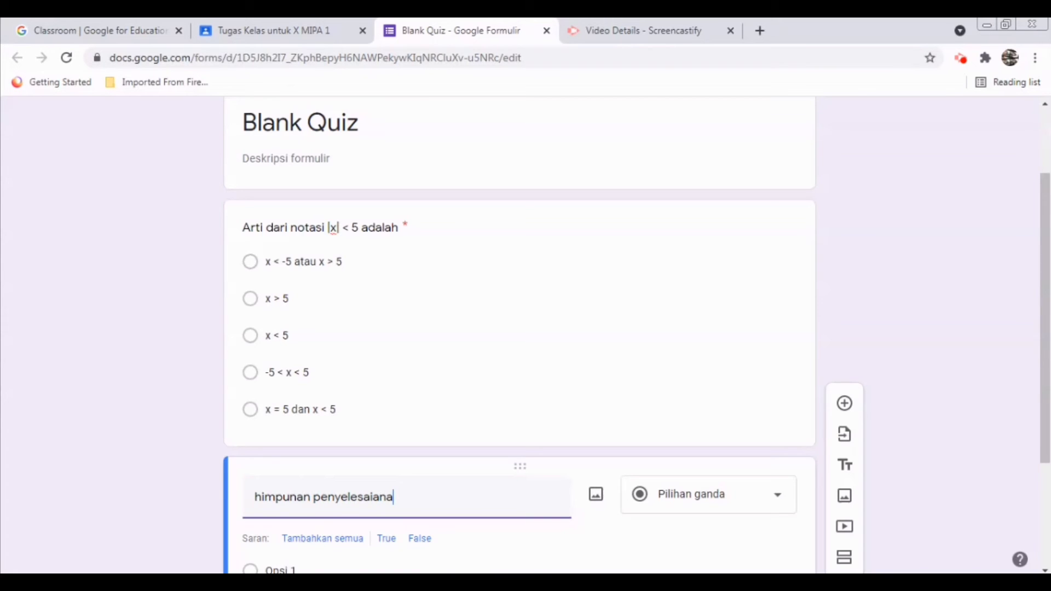
pyautogui.press('BackSpace')
pyautogui.write('da')
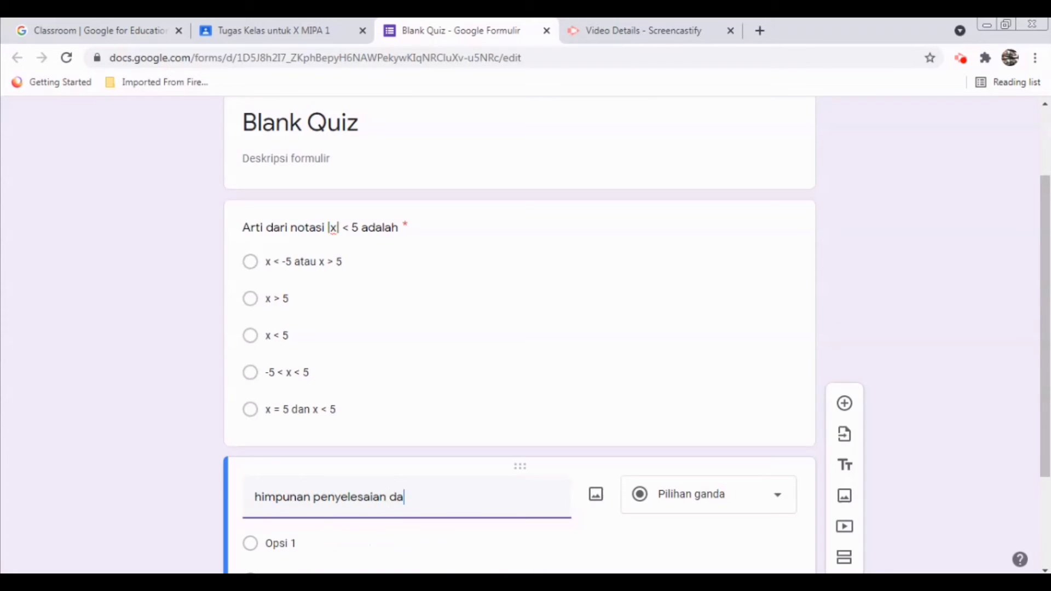
pyautogui.write('ri persamaan nilai mutlak |5x-1|=4 ')
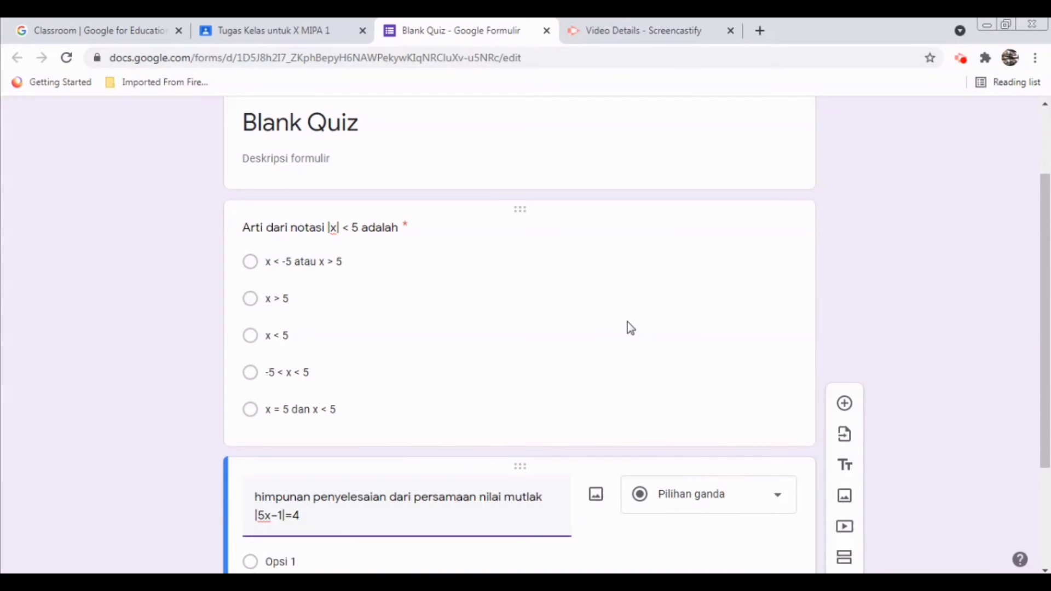
pyautogui.write('adalah')
# Enter "{3/5,1}" and "{-3/5,1}" as the second question's first two answer options
pyautogui.click(304, 559)
pyautogui.click(304, 373)
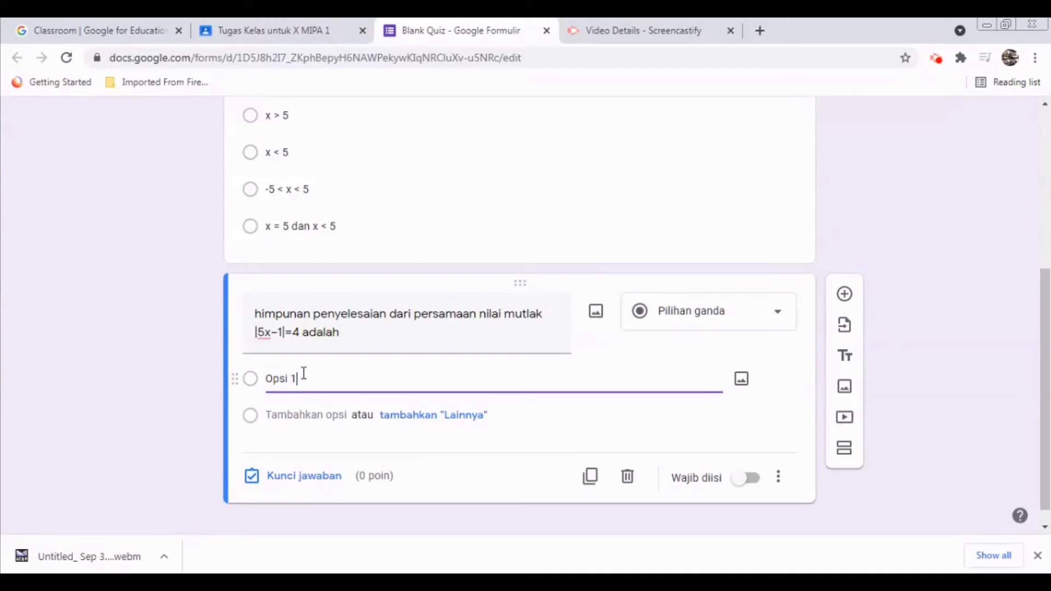
pyautogui.press('BackSpace')
pyautogui.press('BackSpace')
pyautogui.press('BackSpace')
pyautogui.press('BackSpace')
pyautogui.press('BackSpace')
pyautogui.press('BackSpace')
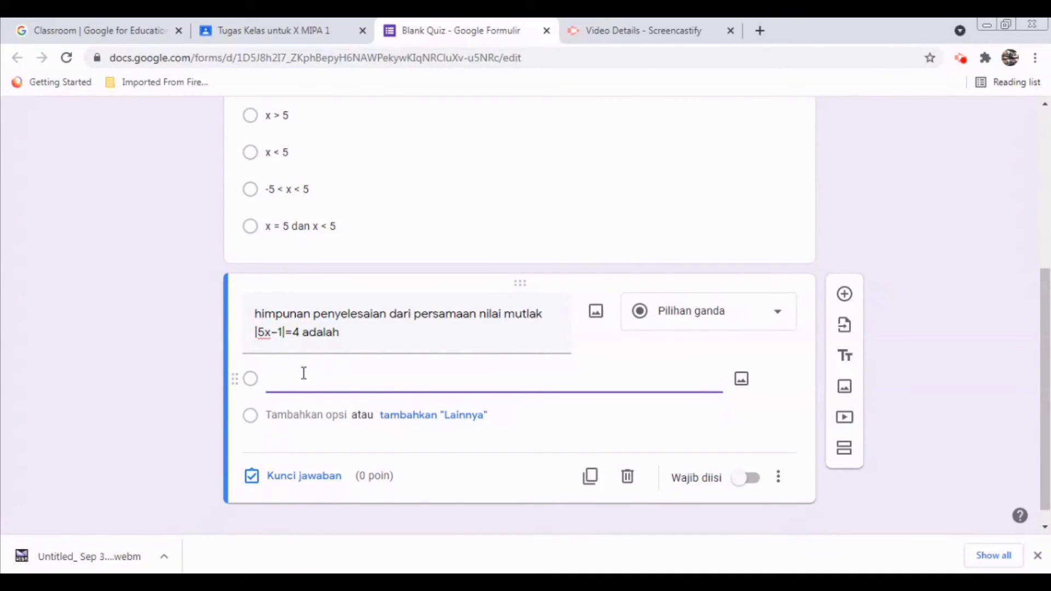
pyautogui.write('{3/5,1}')
pyautogui.click(304, 415)
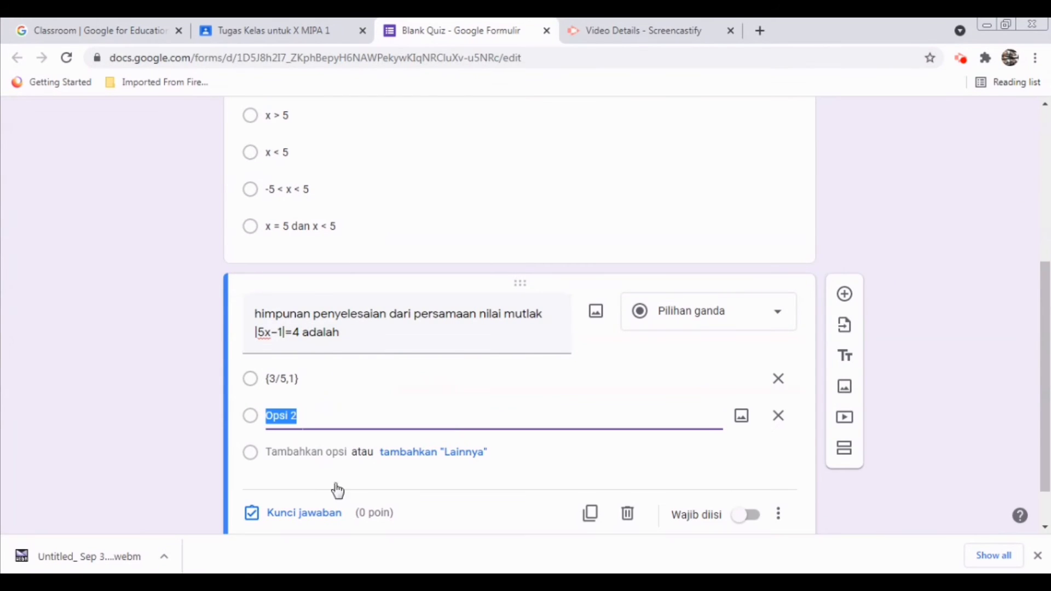
pyautogui.write('{-3/5,1}')
# Add "{3/5,-1}", "{-3/5,-1}" and "{1}" as the second question's remaining answer options
pyautogui.click(327, 452)
pyautogui.write('{3/5,-1}')
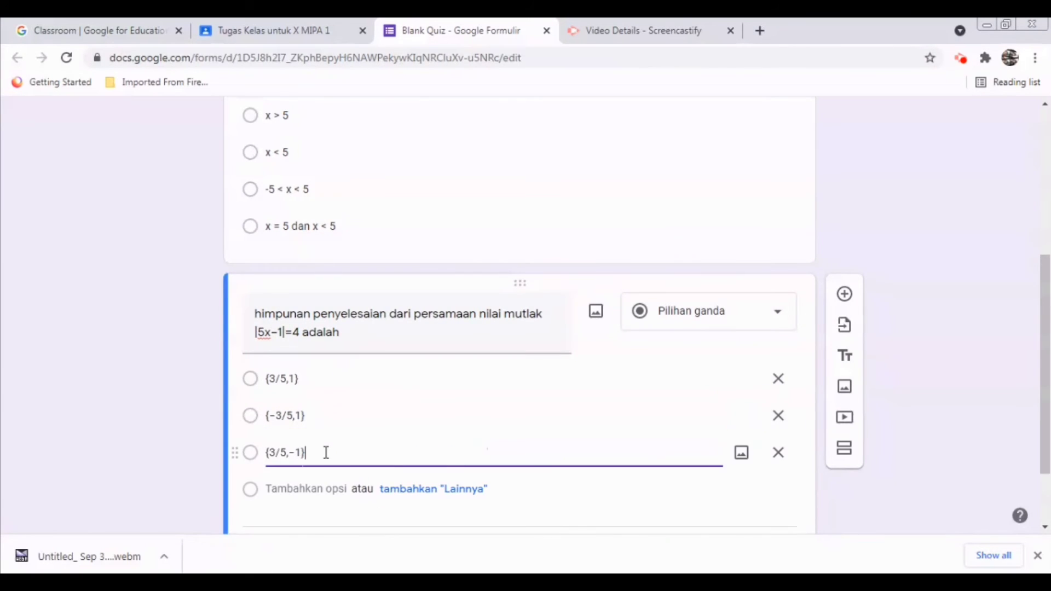
pyautogui.click(307, 488)
pyautogui.write('{-3/5,-1}')
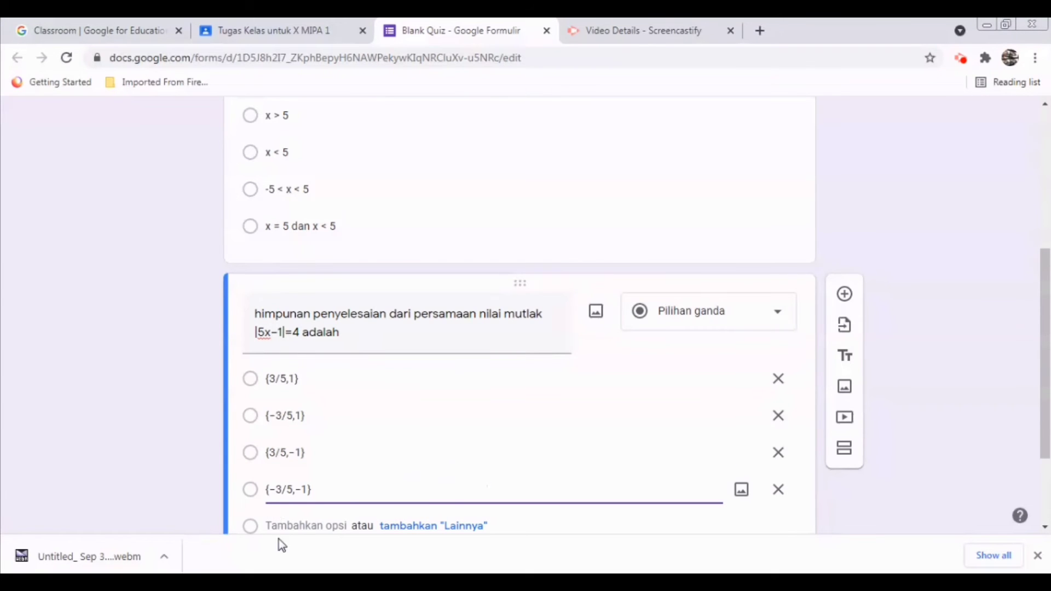
pyautogui.click(317, 526)
pyautogui.write('{1}')
# Make the second question required, mark "{-3/5,1}" as its correct answer and set its score to 40 points
pyautogui.scroll(-3, 1032, 469)
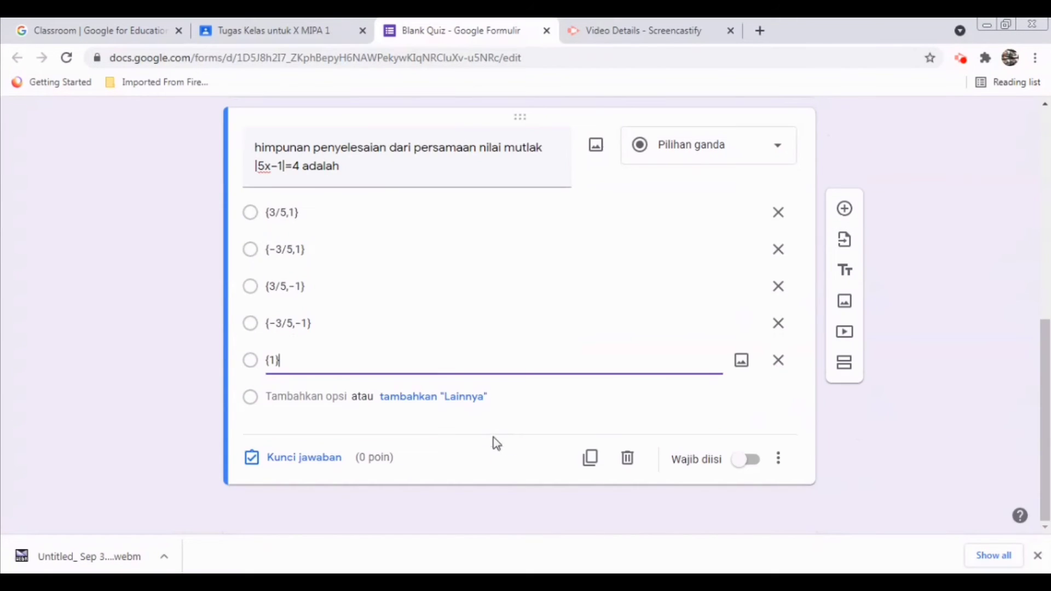
pyautogui.click(740, 463)
pyautogui.click(303, 459)
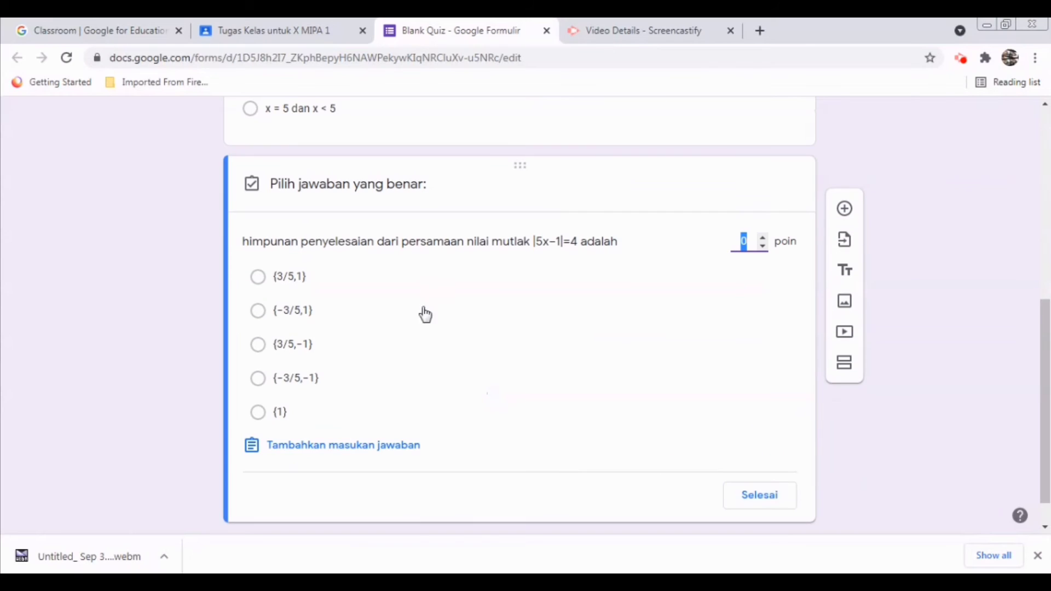
pyautogui.click(260, 313)
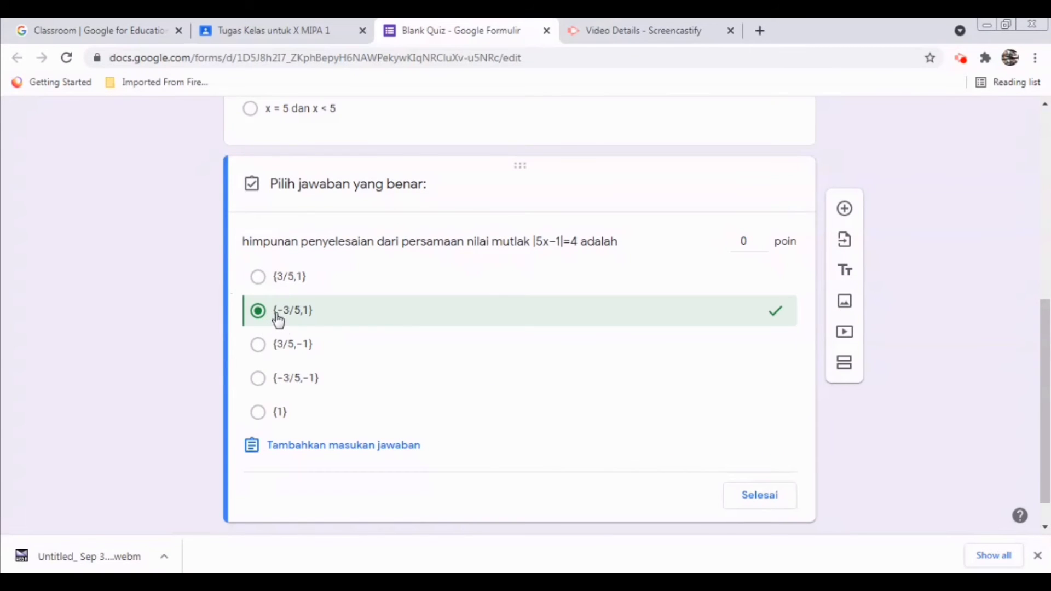
pyautogui.click(741, 244)
pyautogui.click(766, 495)
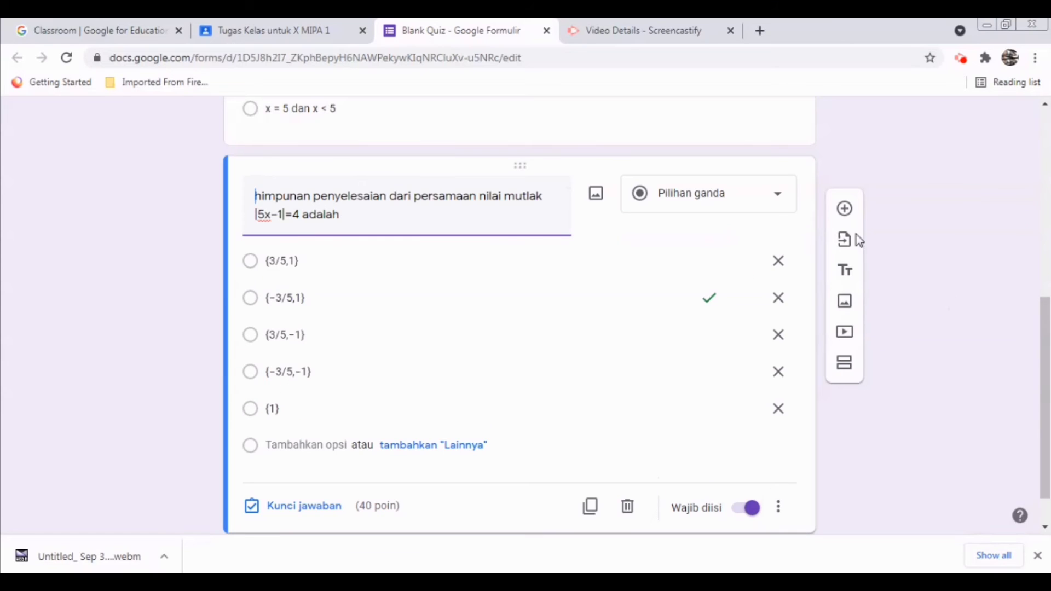
# Add a third question reading "Nilai x yang memenuhi persamaan |2x-5|=|x+1| adalah"
pyautogui.click(844, 208)
pyautogui.write('Nilai')
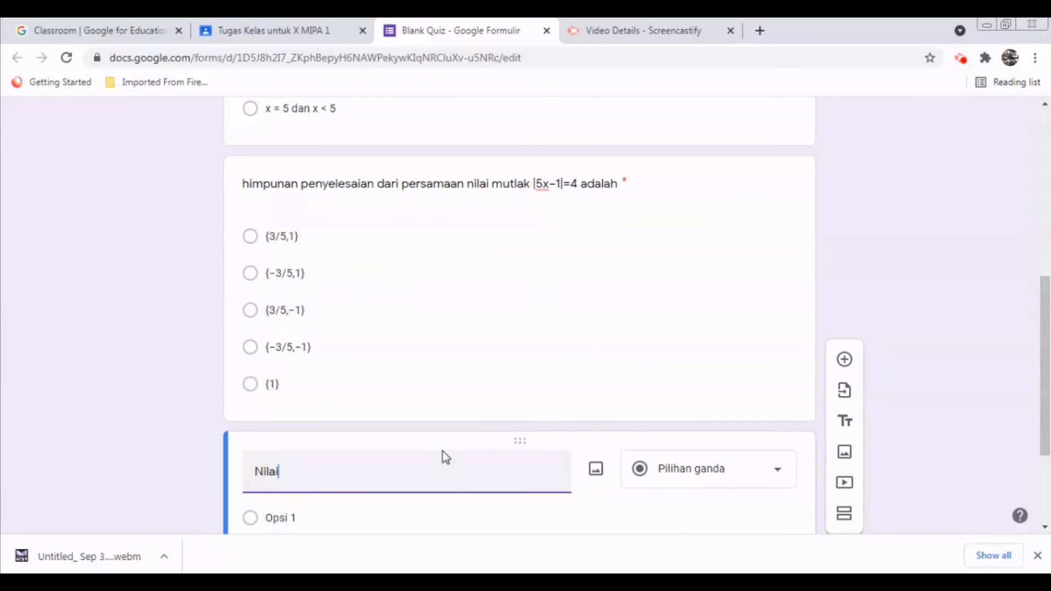
pyautogui.write(' x yang memenuhi persamaan  |2x-5|=|x+1|')
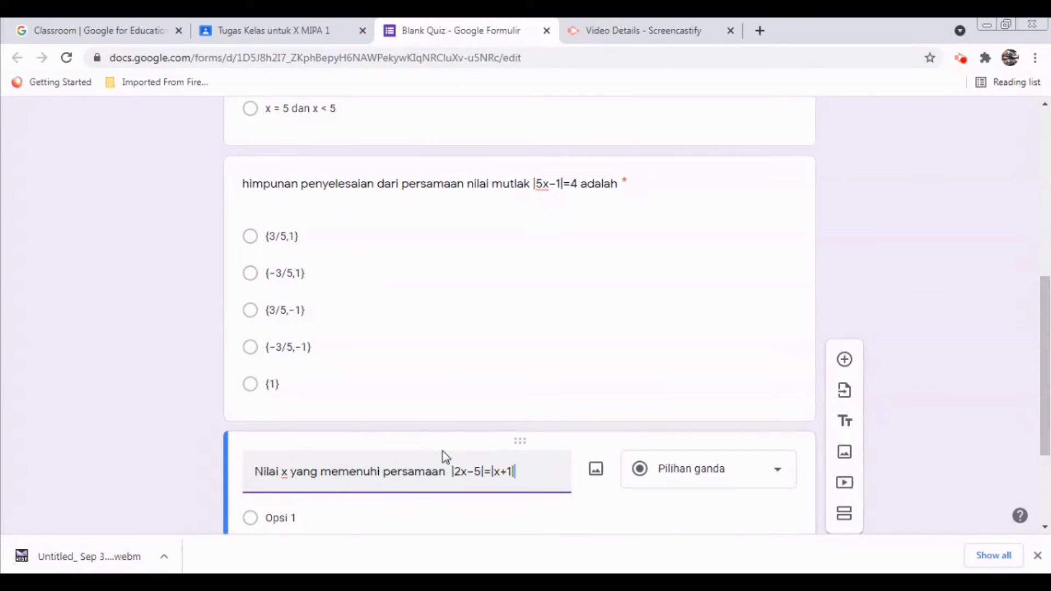
pyautogui.write(' adalah')
# Enter "x= -4/3 atau x= 4/3", "x= -4/3 atau x= 3/4" and "x= -6 atau x= 4/3" as the third question's first options
pyautogui.click(355, 518)
pyautogui.write('x= -4/3 atau x= 4/3')
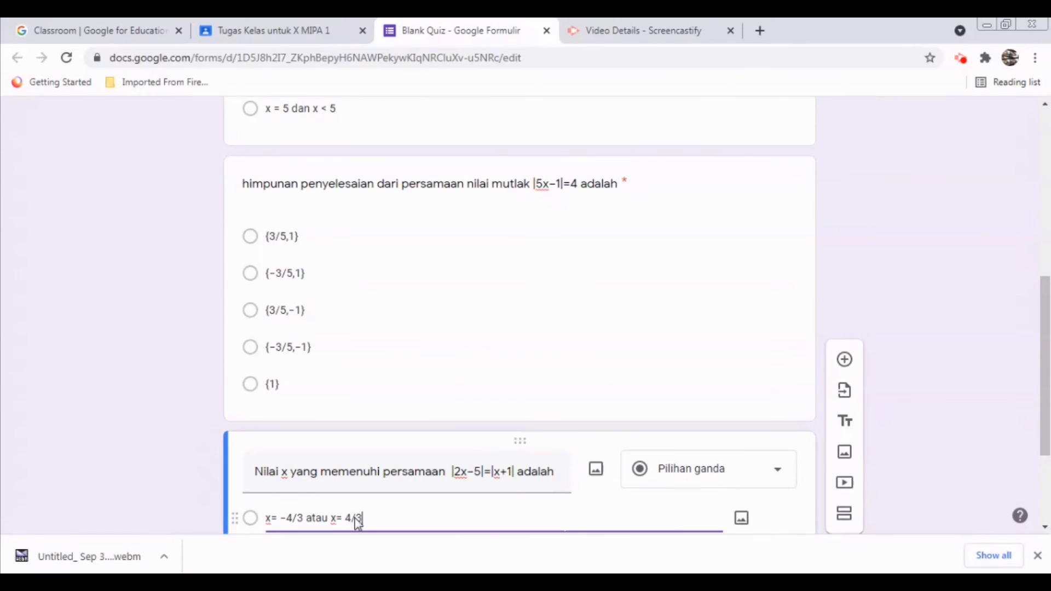
pyautogui.press('Return')
pyautogui.write('x= -4/3 atau x= 3/4')
pyautogui.press('Return')
pyautogui.write('x= -6 atau x= 4/3')
# Add "x= -6 atau x= 6" and "x= 4/3 atau x= 6" as the third question's last two options
pyautogui.click(317, 436)
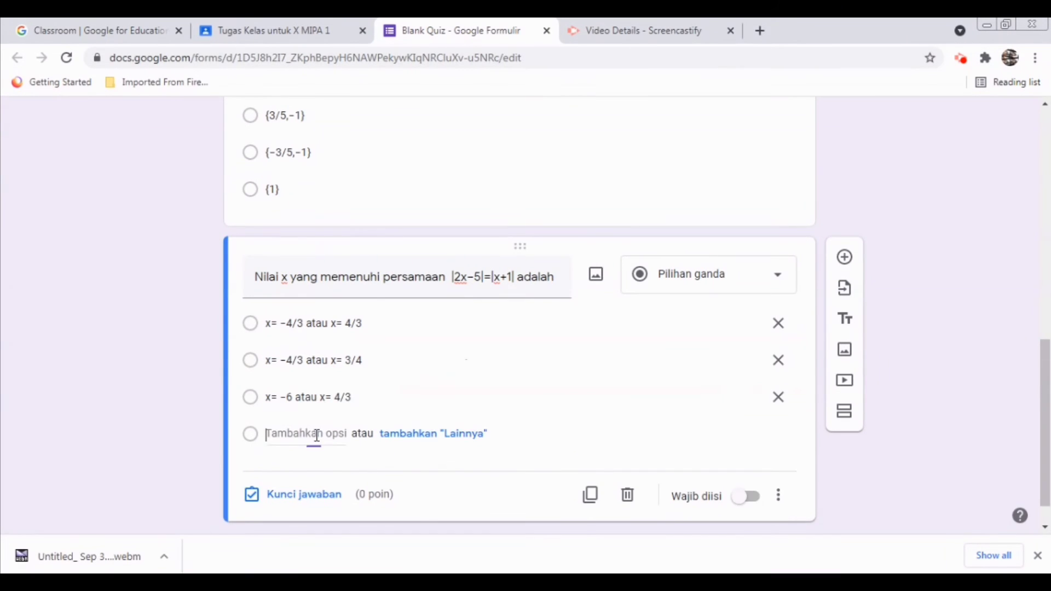
pyautogui.write('x= -6 atau x= 6')
pyautogui.press('Return')
pyautogui.write('x= 4/3 atau x= 6')
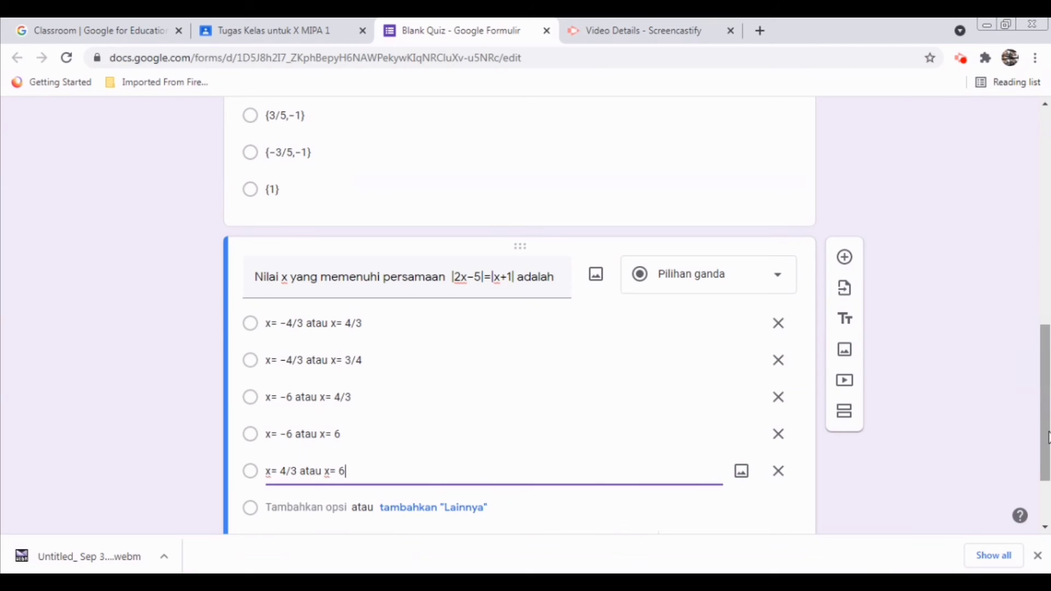
# Mark "x= 4/3 atau x= 6" as the third question's correct answer, set 40 points and make the question required
pyautogui.moveTo(1045, 473); pyautogui.dragTo(1045, 506)
pyautogui.click(316, 462)
pyautogui.click(257, 415)
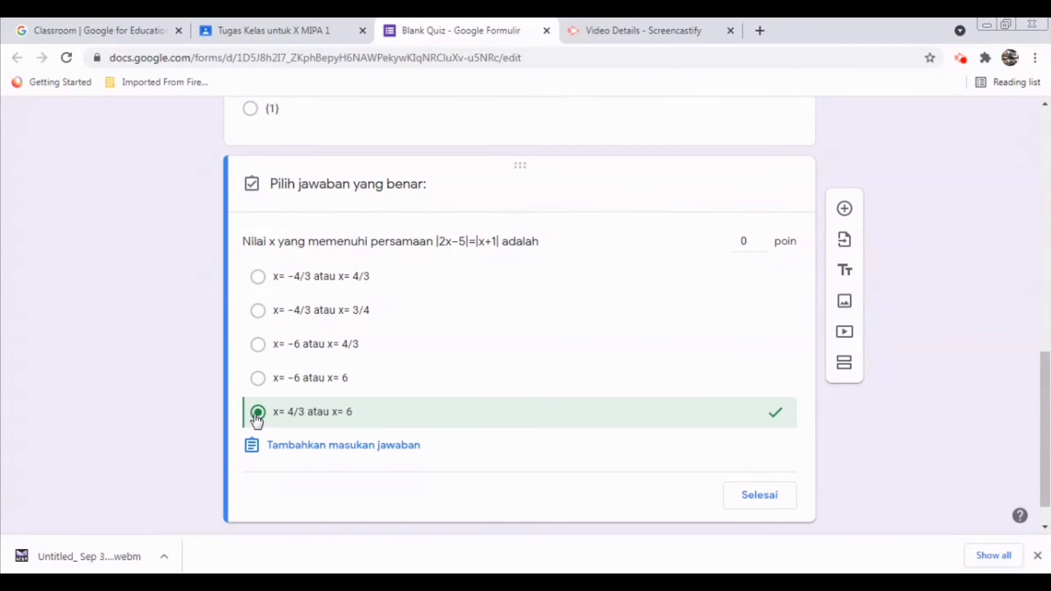
pyautogui.moveTo(748, 241); pyautogui.dragTo(737, 241)
pyautogui.write('40')
pyautogui.click(761, 494)
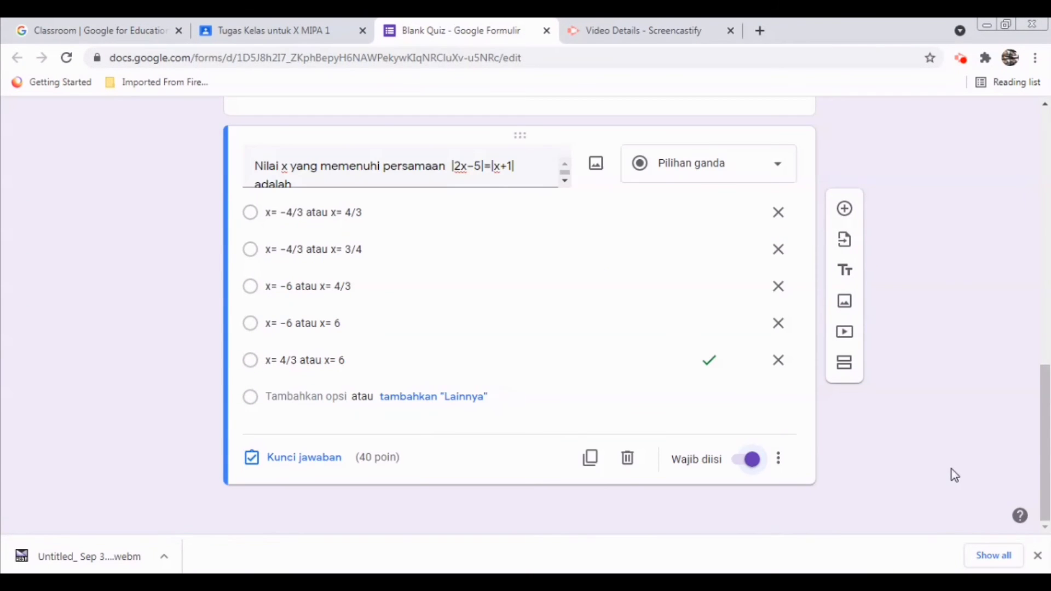
# Open the quiz's sharing options as a link, shorten the URL and copy it
pyautogui.moveTo(1042, 492); pyautogui.dragTo(982, 172)
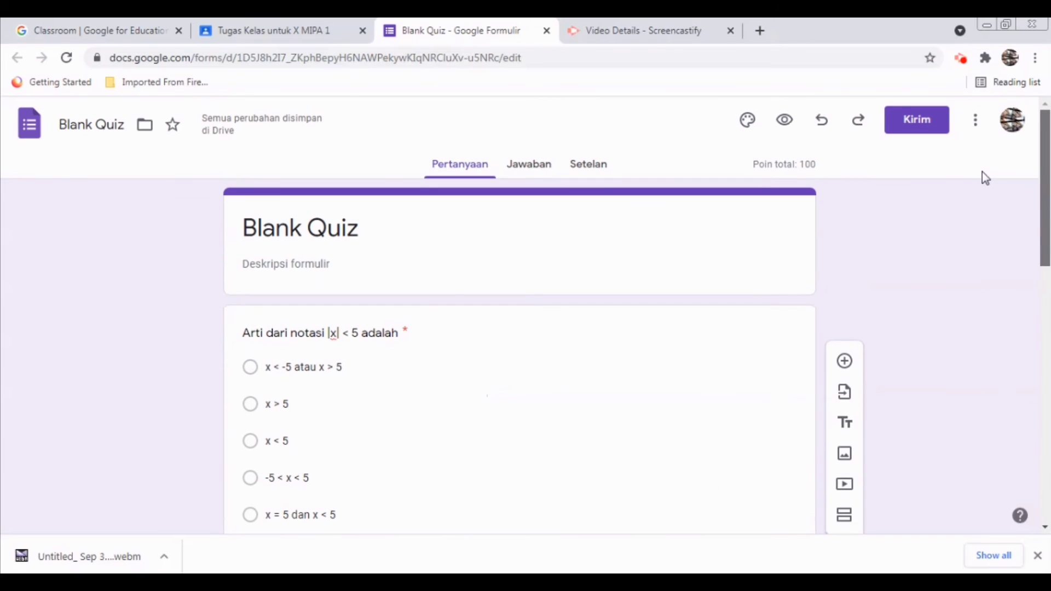
pyautogui.click(895, 131)
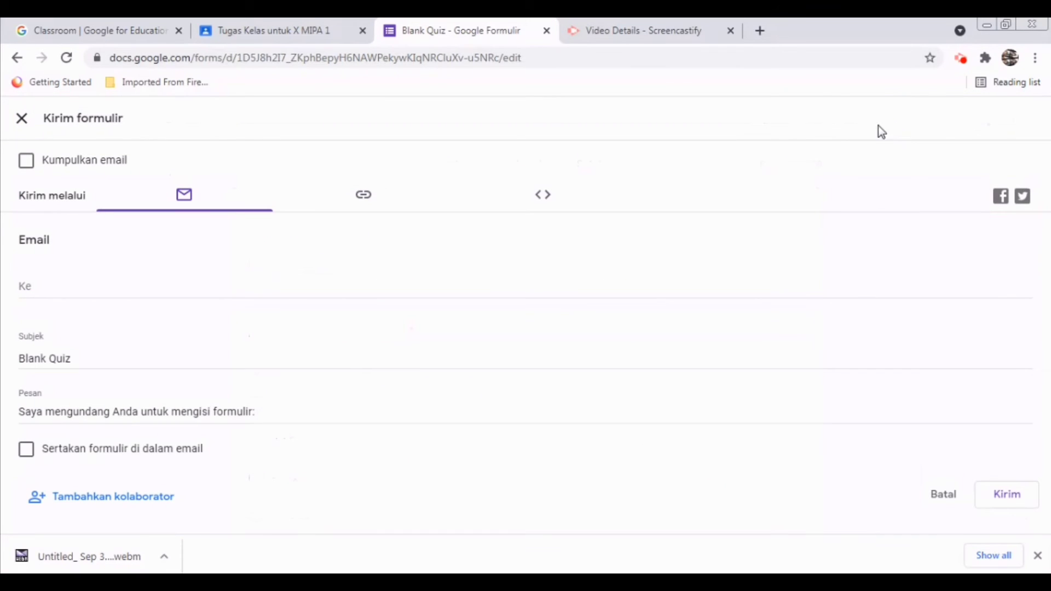
pyautogui.click(374, 201)
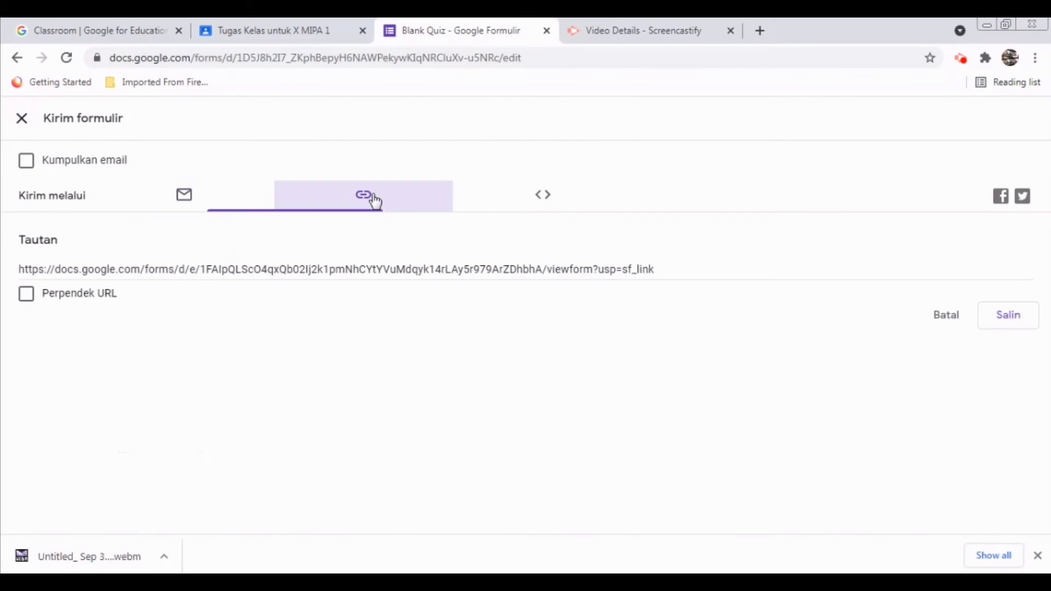
pyautogui.click(26, 296)
pyautogui.hotkey('ctrl', 'c')
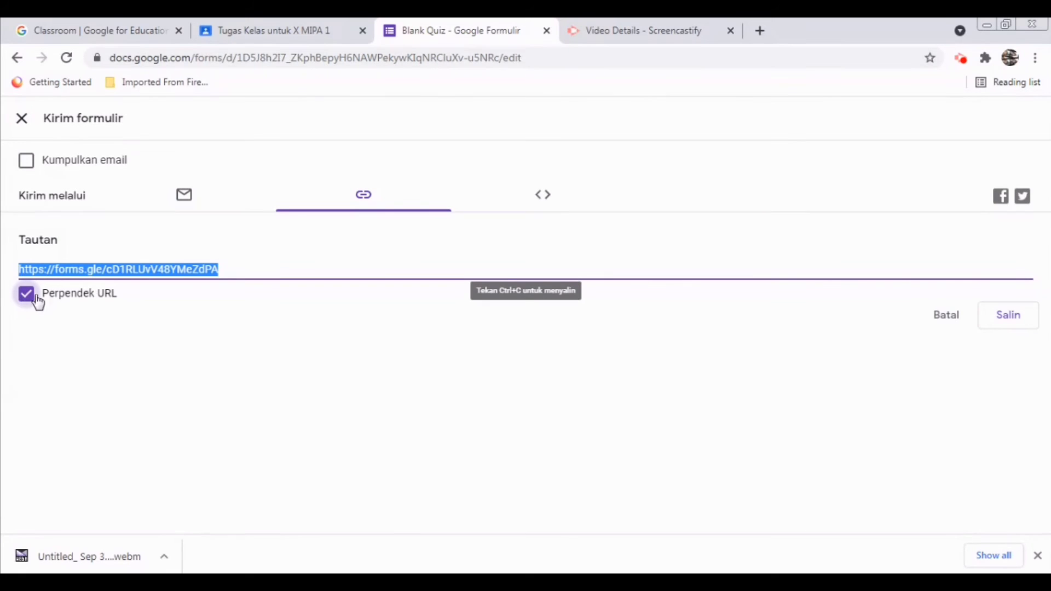
pyautogui.click(999, 327)
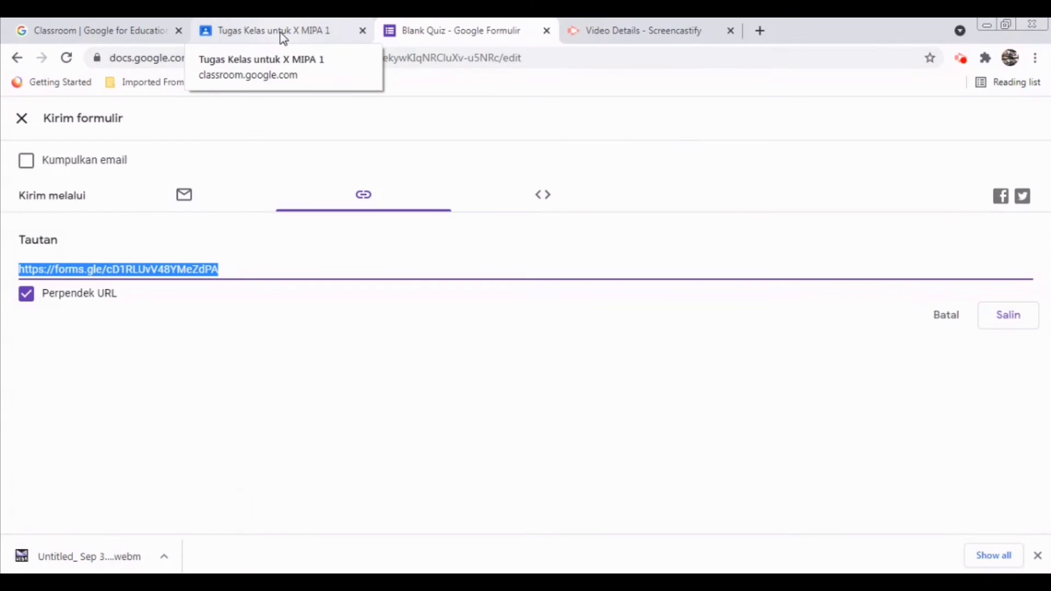
# In the Classroom assignment "Kuis Nilai Mutlak", attach the copied quiz link and remove the original Blank Quiz form attachment
pyautogui.click(282, 36)
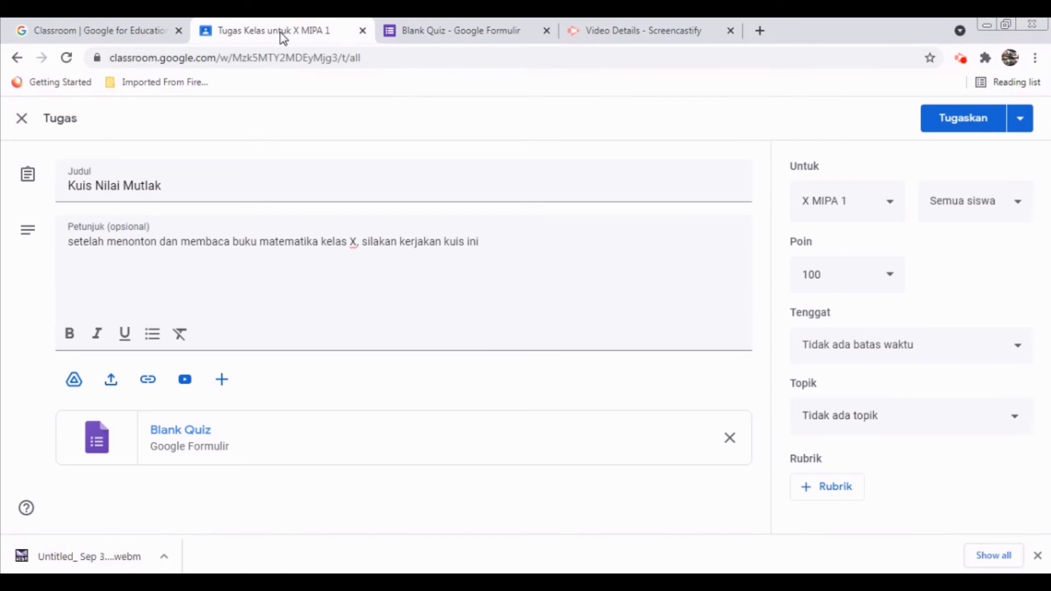
pyautogui.click(148, 380)
pyautogui.hotkey('ctrl', 'v')
pyautogui.click(602, 368)
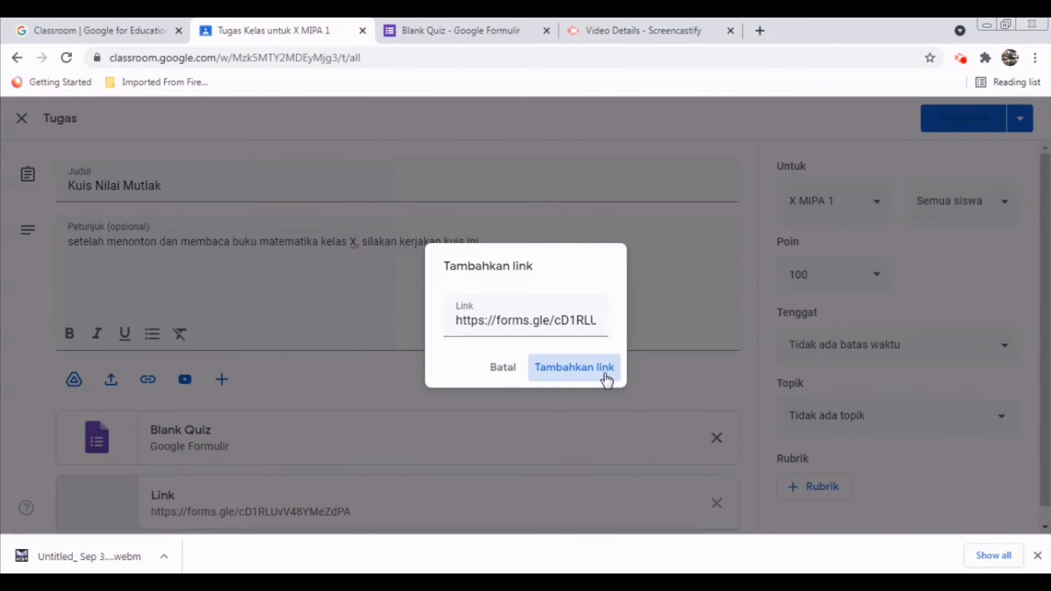
pyautogui.click(720, 450)
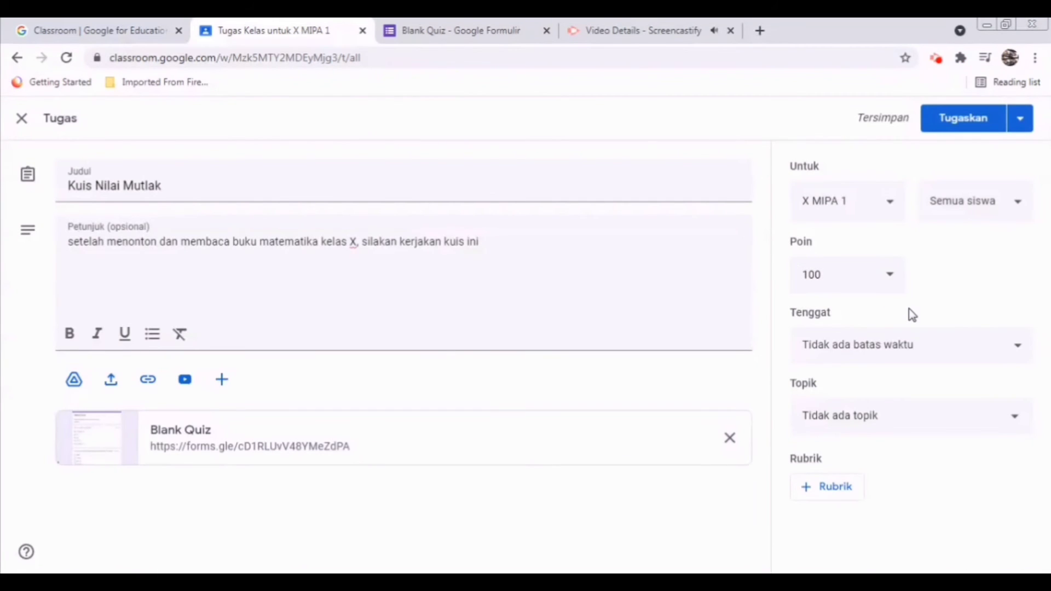
# Set the deadline of the "Kuis Nilai Mutlak" assignment to 2 October 2021 at 23.59
pyautogui.click(1017, 355)
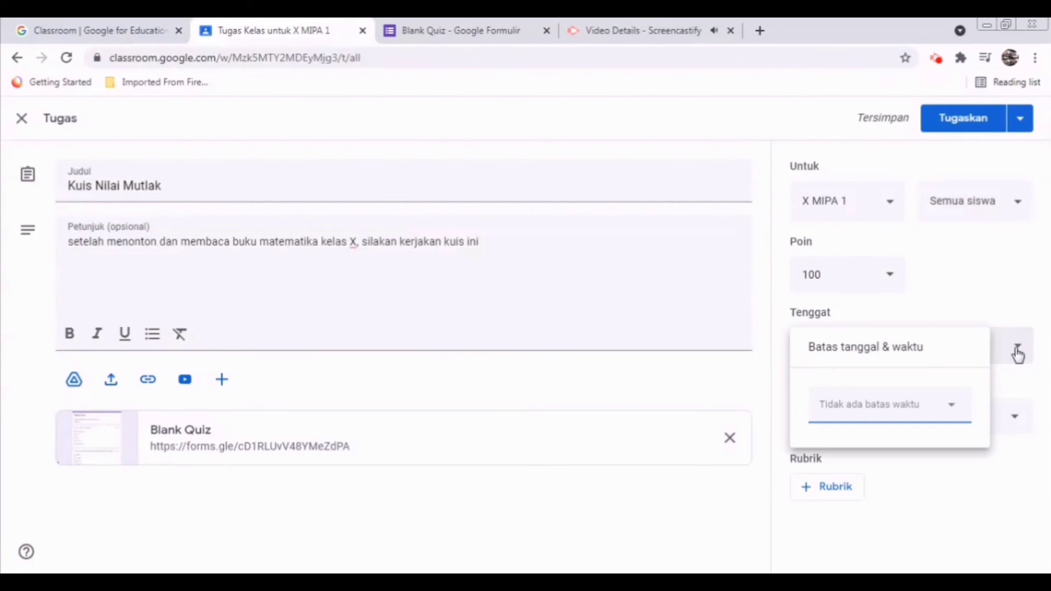
pyautogui.click(949, 416)
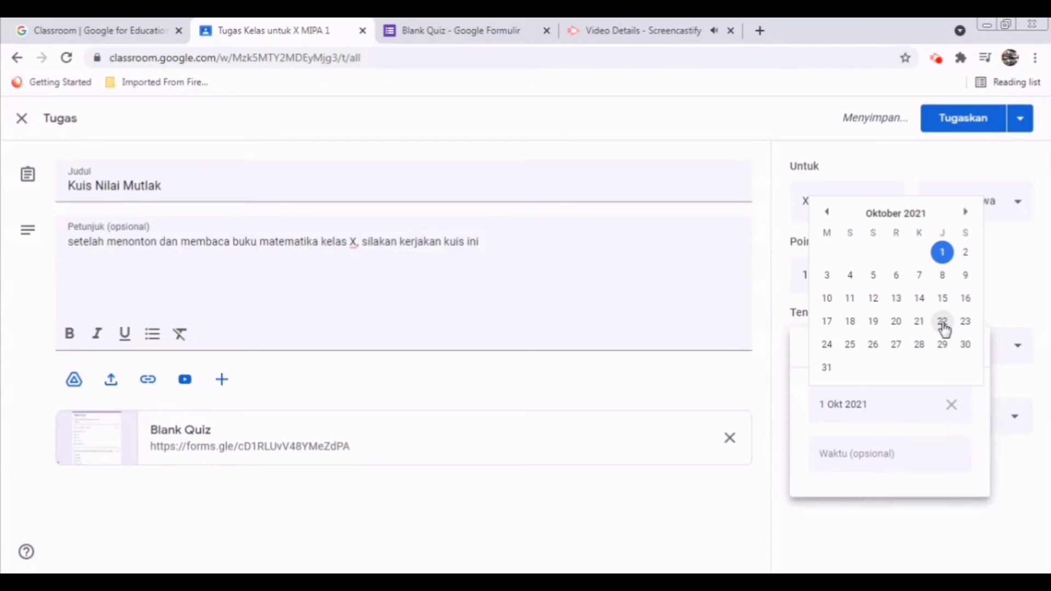
pyautogui.click(967, 253)
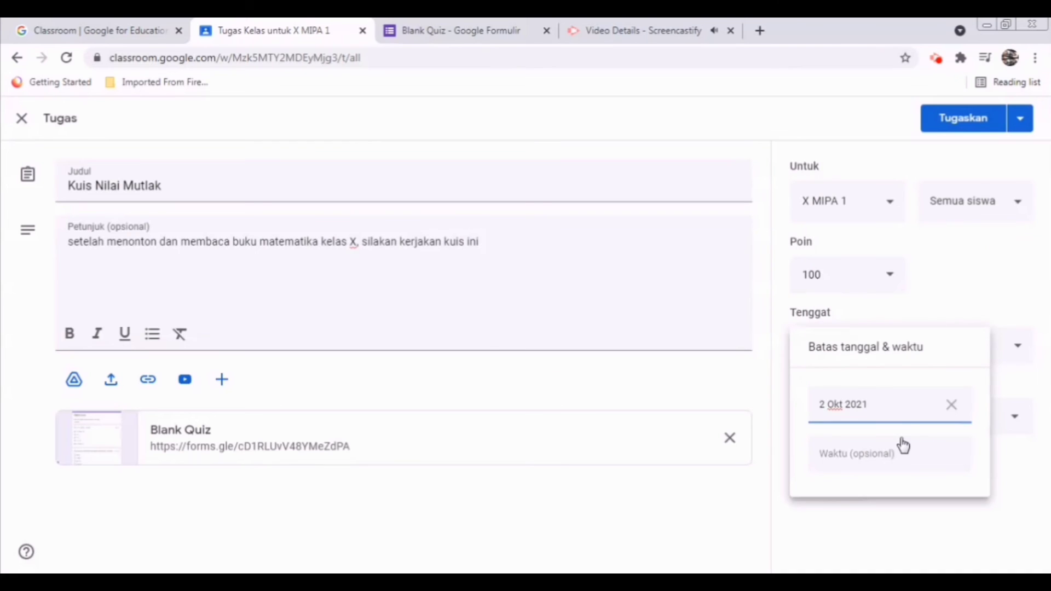
pyautogui.click(895, 454)
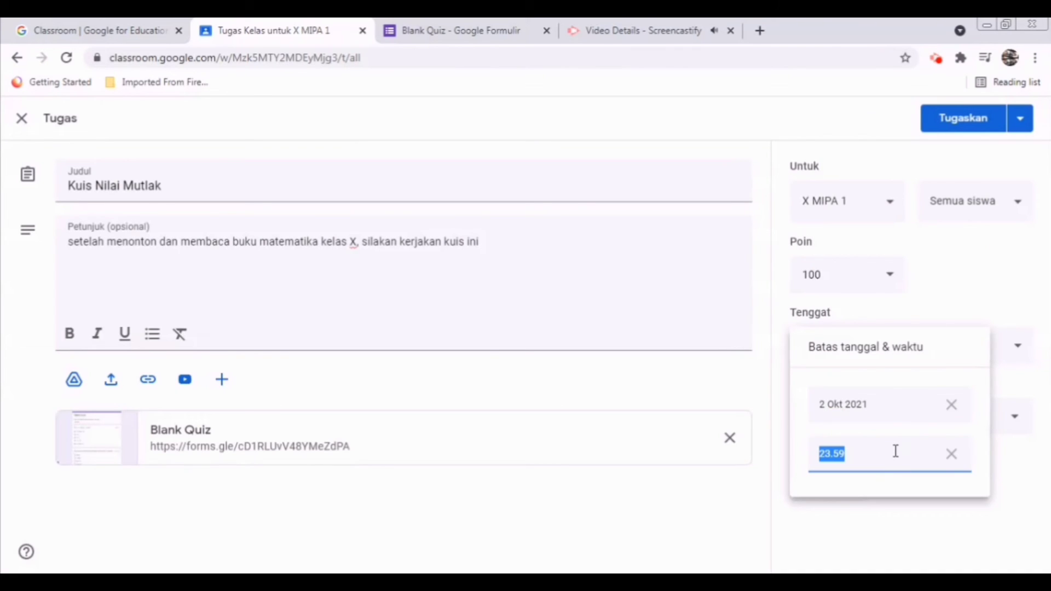
pyautogui.click(957, 512)
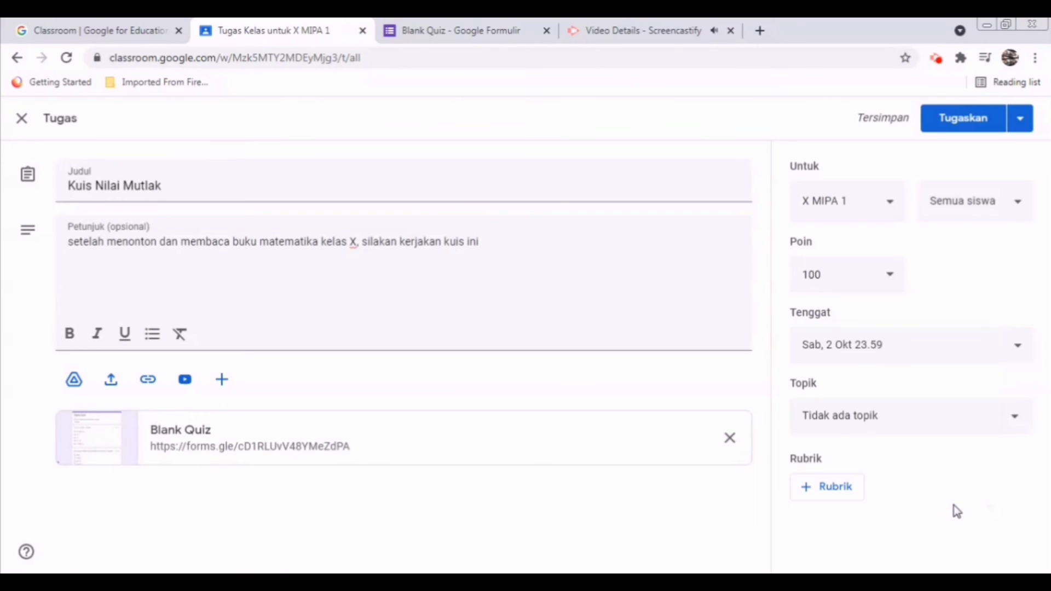
# File the quiz assignment under the topic "pertemuan 1" and assign it to the class
pyautogui.click(938, 423)
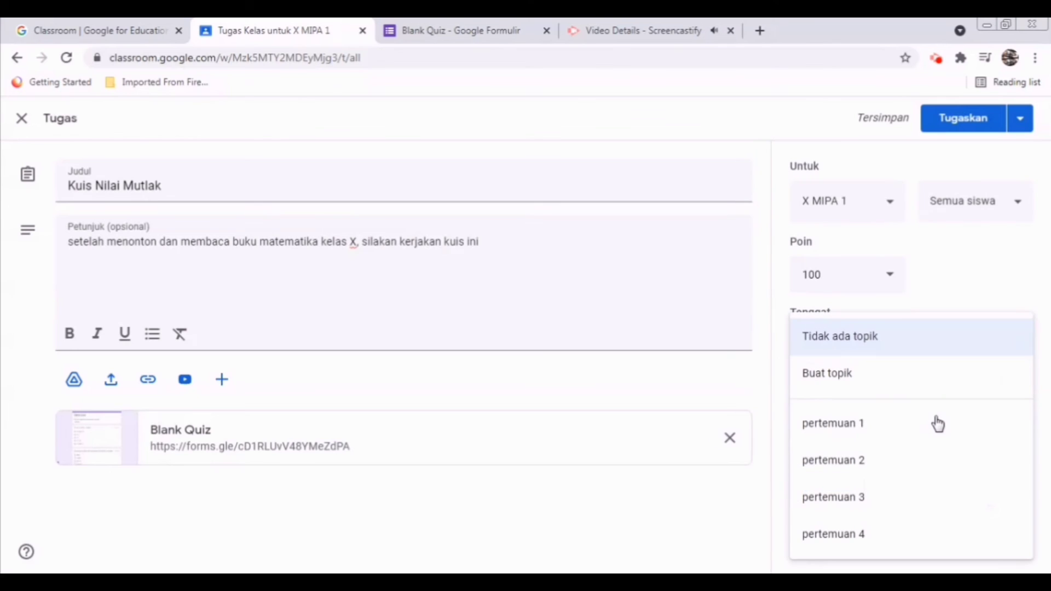
pyautogui.click(912, 433)
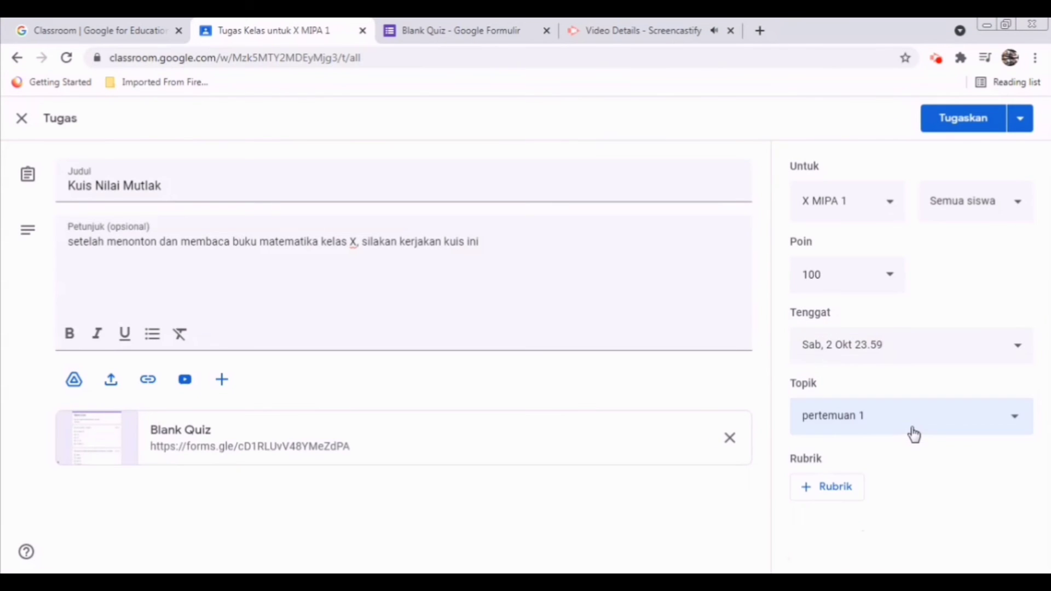
pyautogui.click(985, 132)
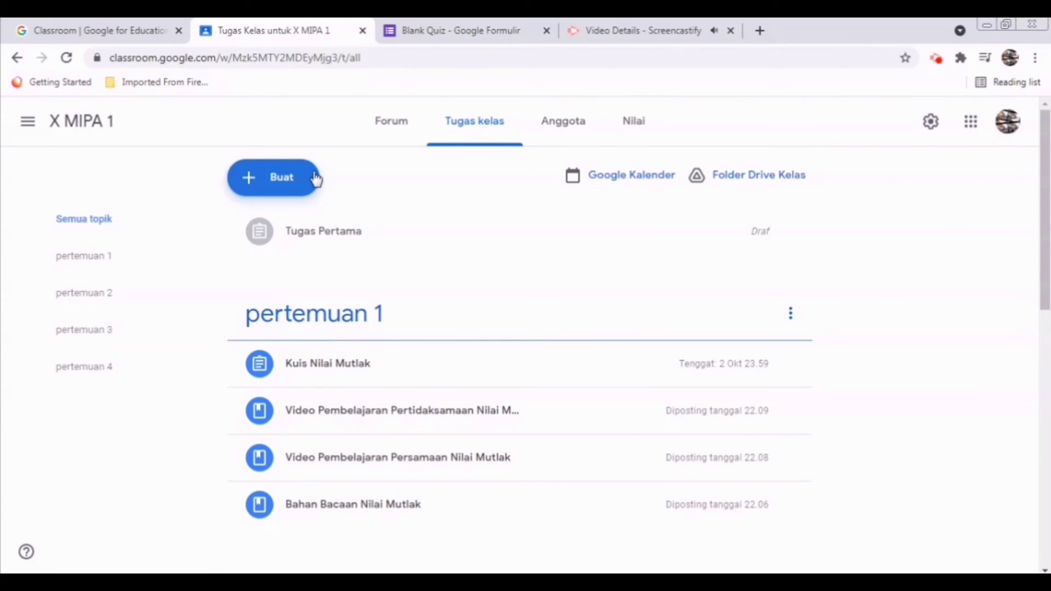
# Create a question titled "Diskusi" with the instructions "silakan berdiskusi" and allow students to edit their answers
pyautogui.click(272, 192)
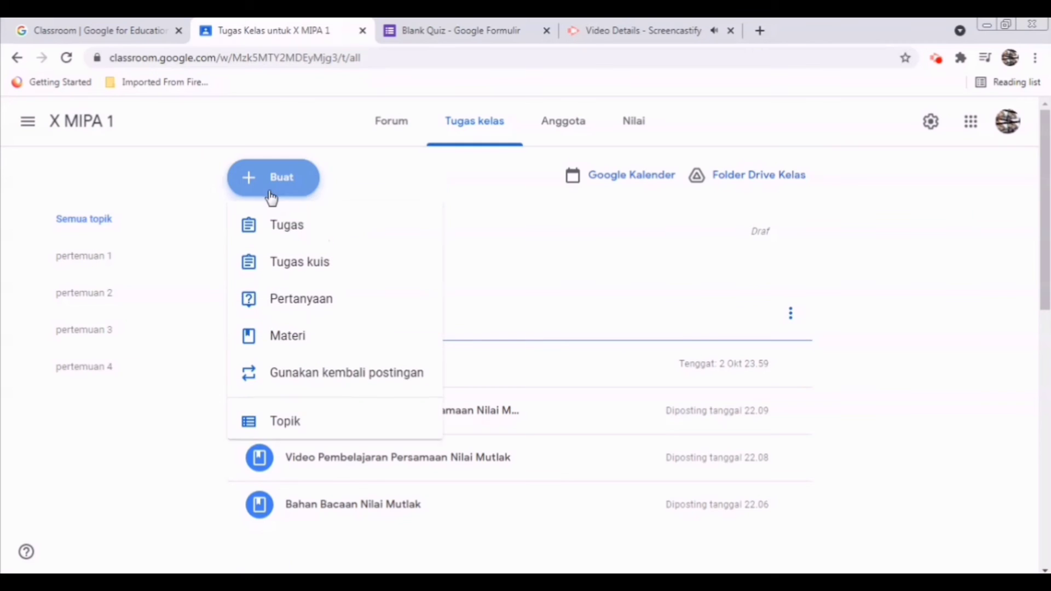
pyautogui.click(284, 306)
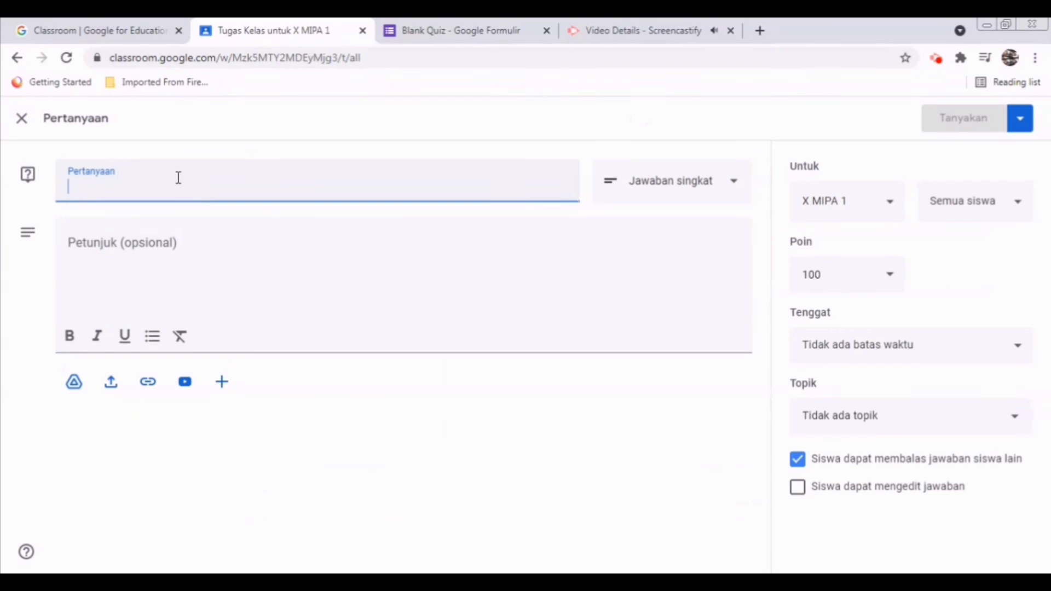
pyautogui.write('Diskusi')
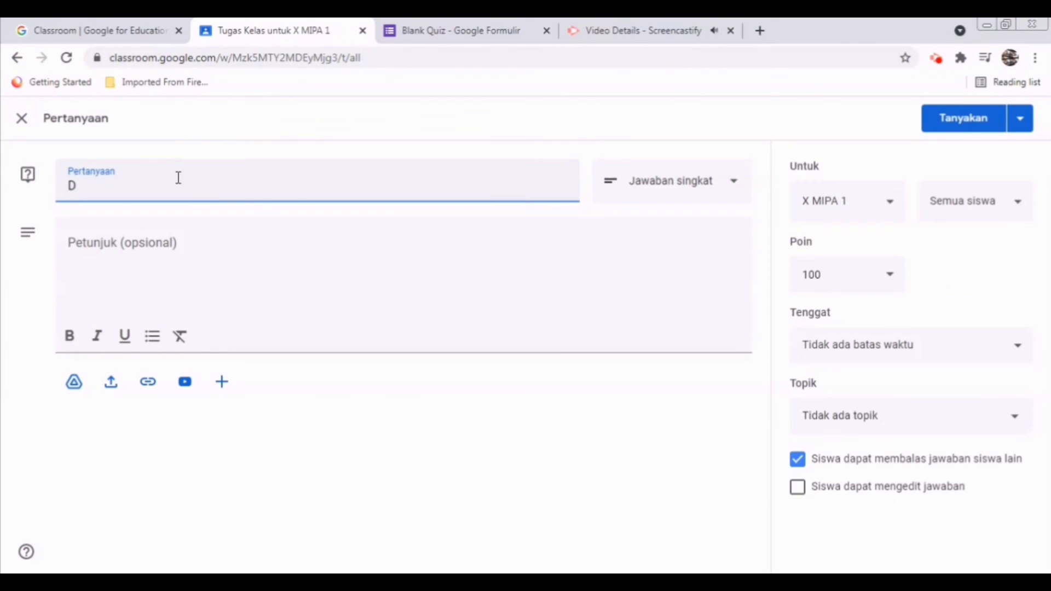
pyautogui.click(158, 242)
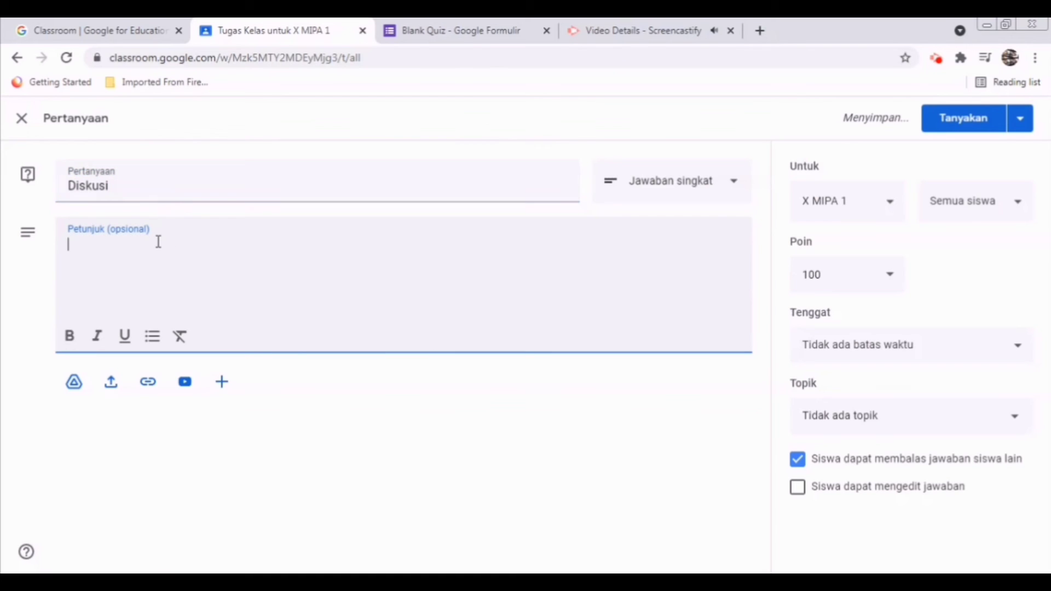
pyautogui.write('silakan berdiskus')
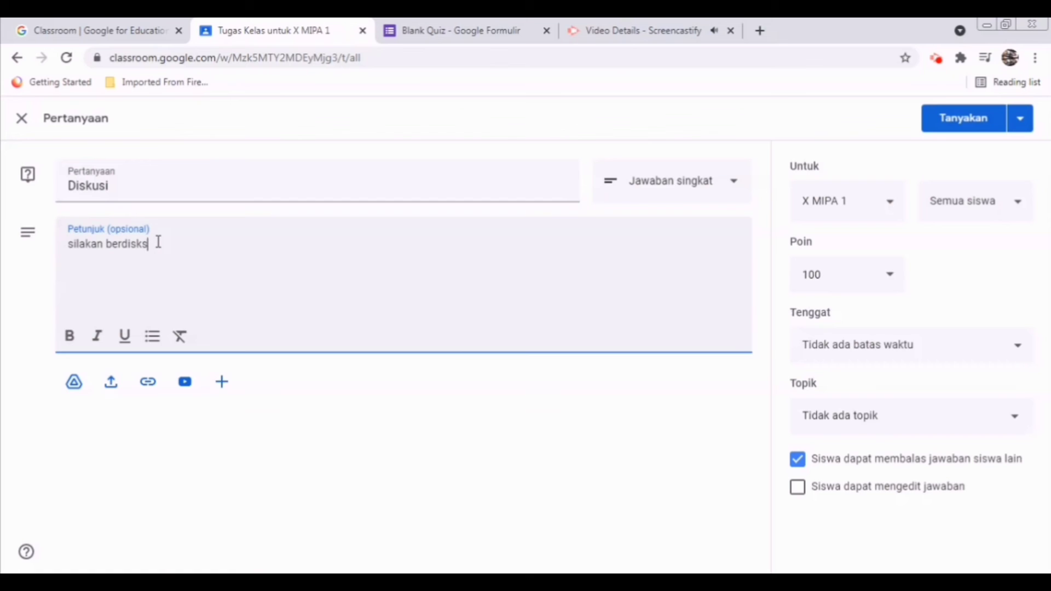
pyautogui.press('BackSpace')
pyautogui.press('BackSpace')
pyautogui.write('kusi')
pyautogui.click(796, 489)
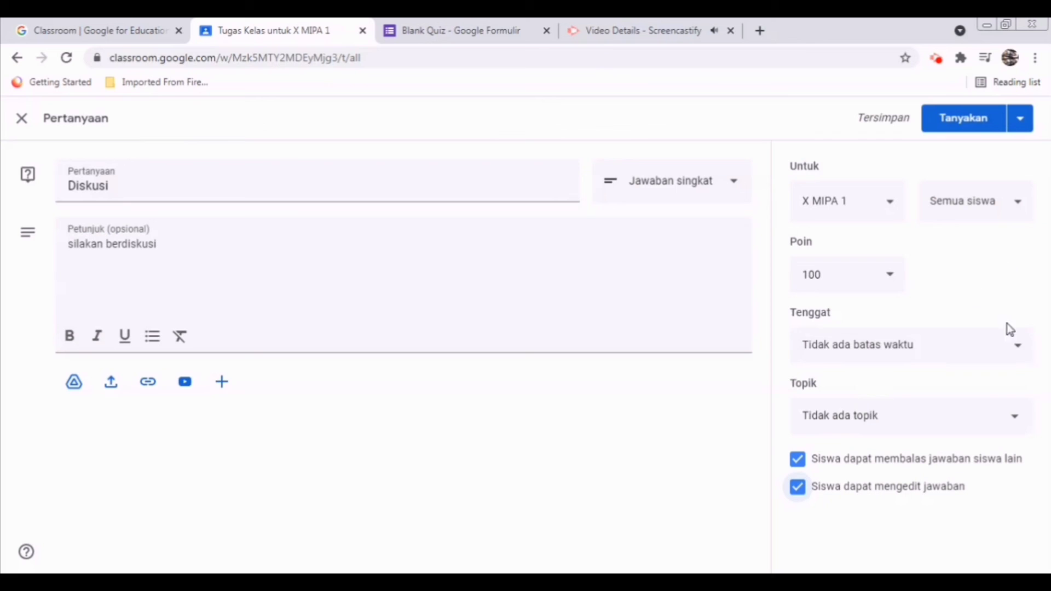
# Set the "Diskusi" question's deadline to 7 October 2021 at 23.59 and post it under the topic "pertemuan 1"
pyautogui.click(1017, 357)
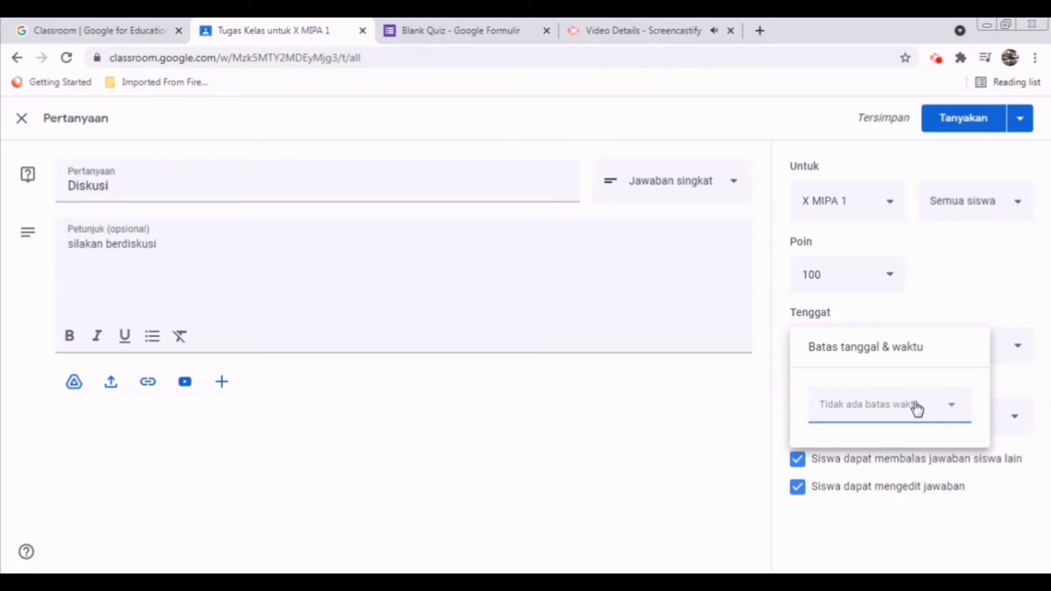
pyautogui.click(952, 419)
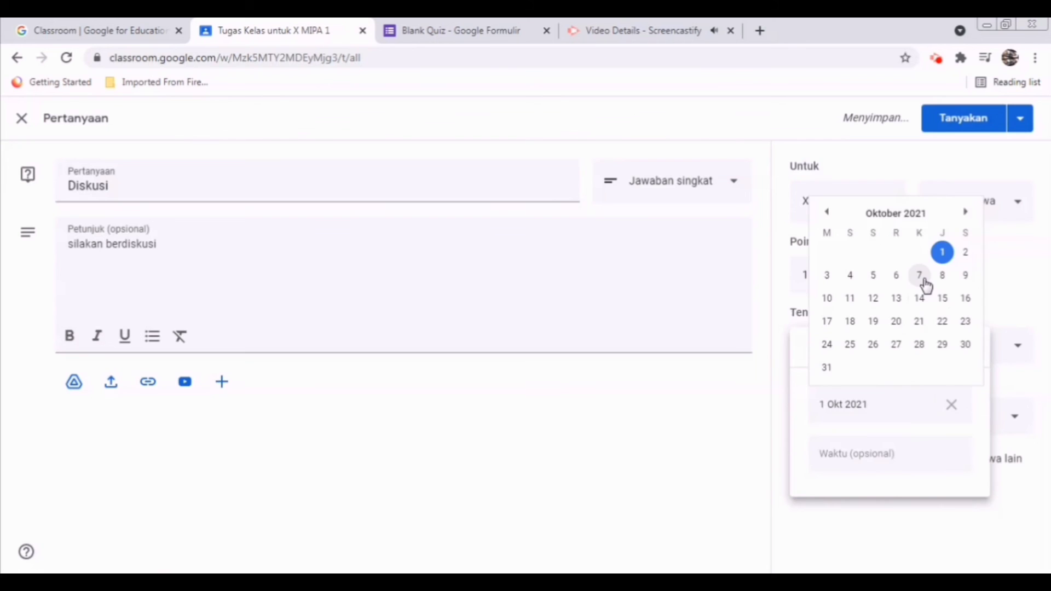
pyautogui.click(923, 280)
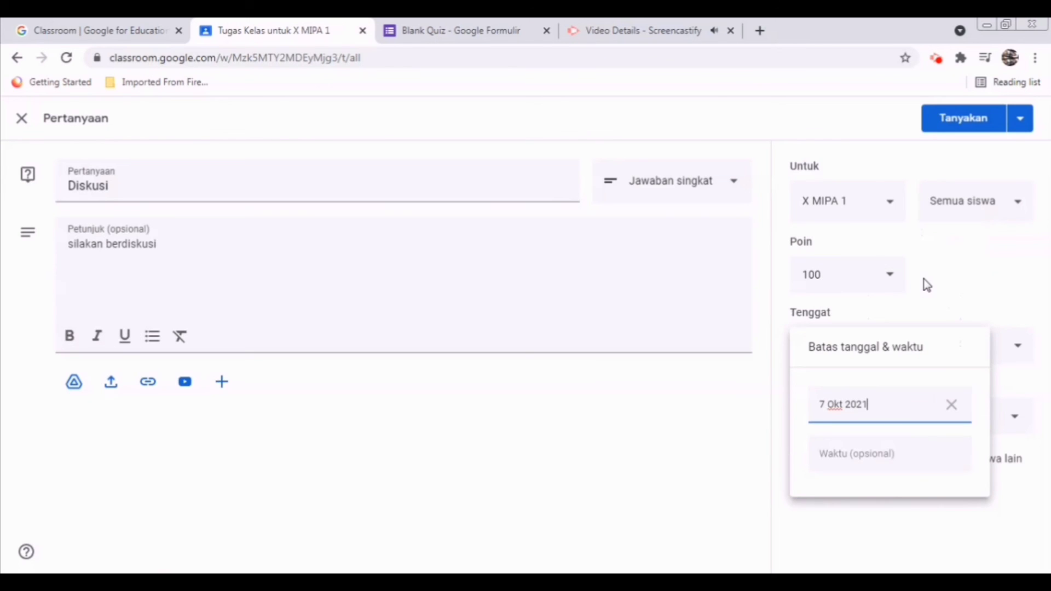
pyautogui.click(857, 464)
pyautogui.click(927, 511)
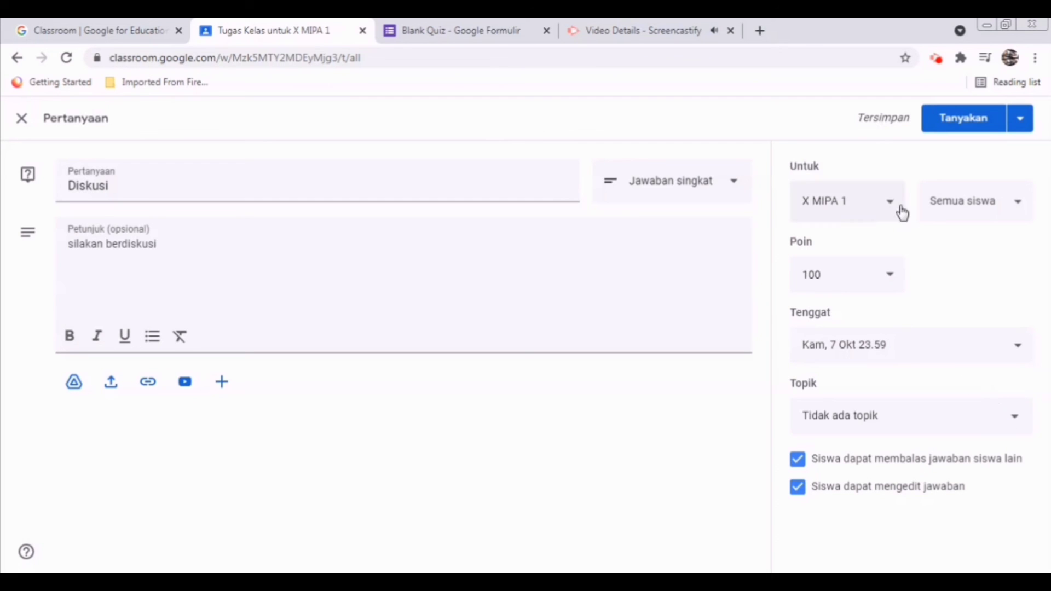
pyautogui.click(951, 129)
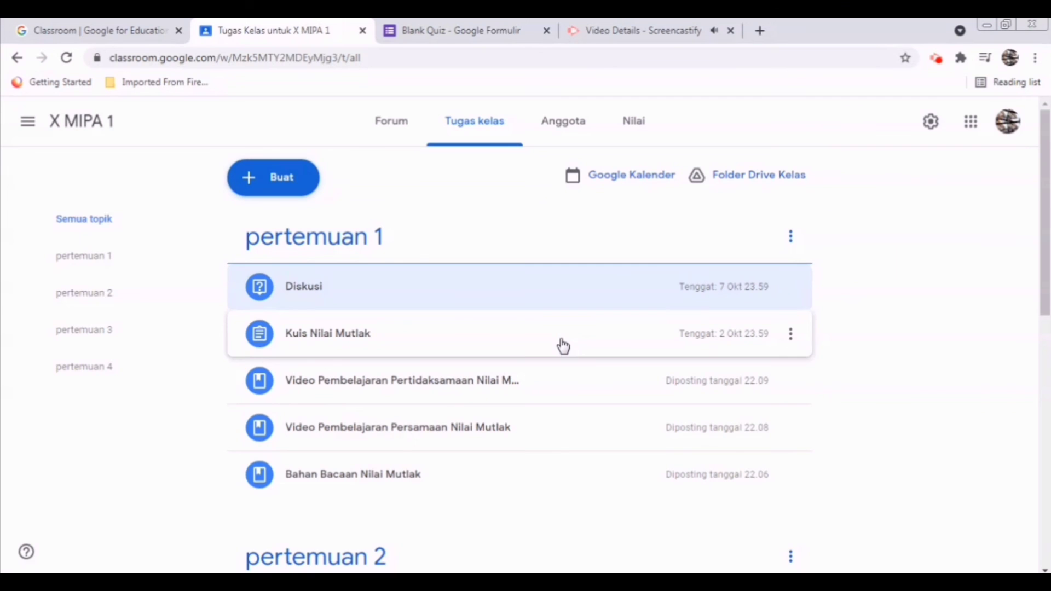
# Create a regular assignment (Tugas) for X MIPA 1 titled "Tugas Pertama"
pyautogui.doubleClick(245, 137)
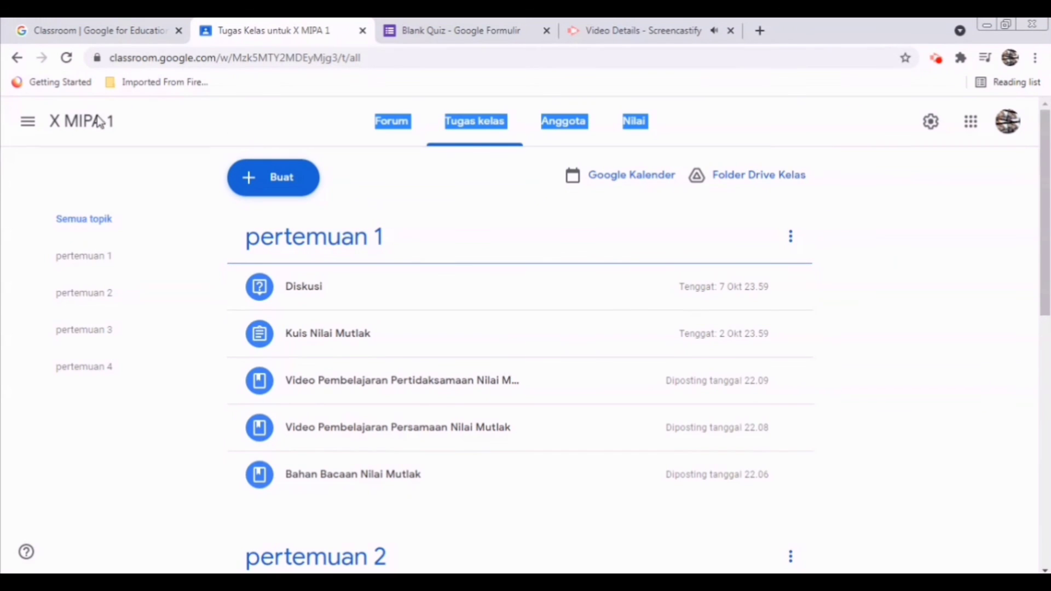
pyautogui.click(265, 176)
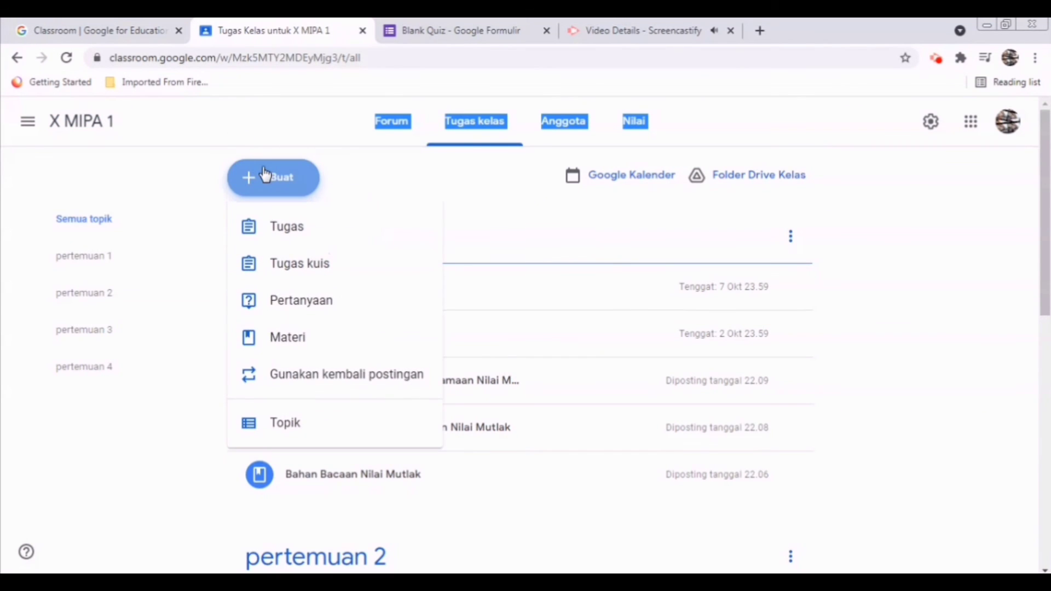
pyautogui.click(275, 230)
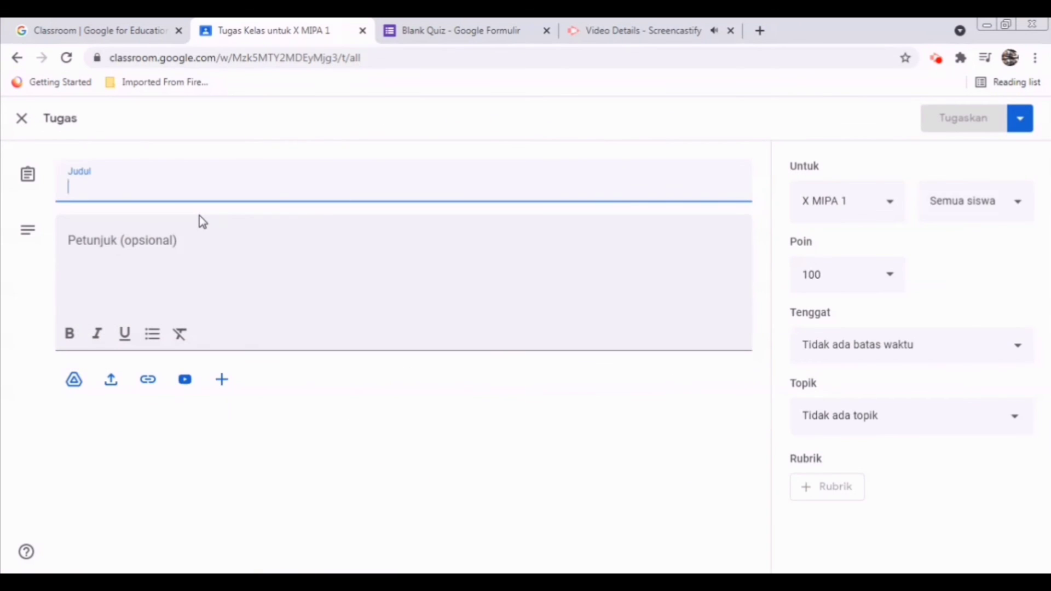
pyautogui.write('T')
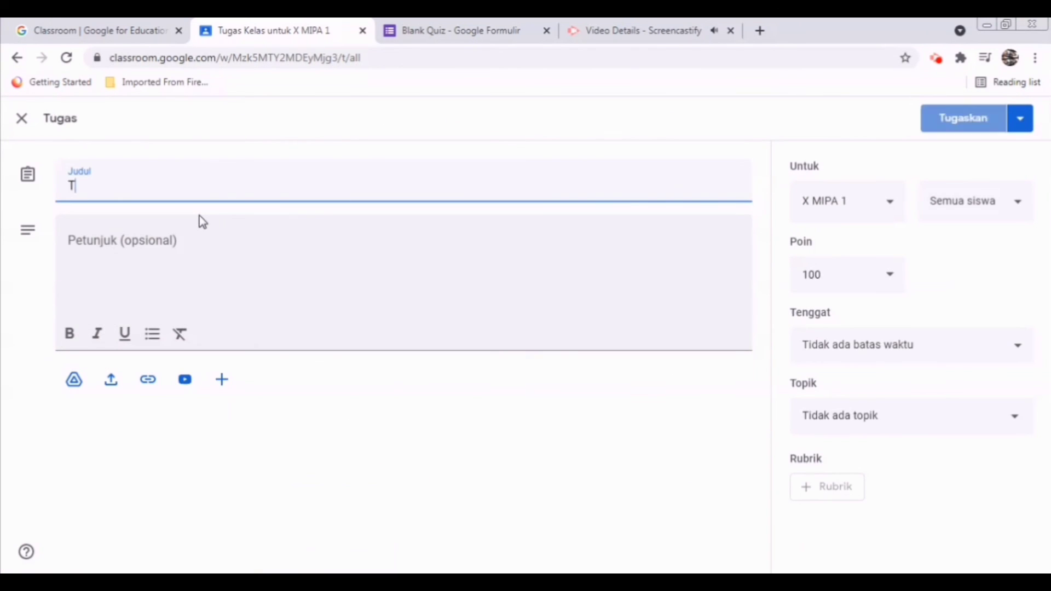
pyautogui.write('ugas Pertama')
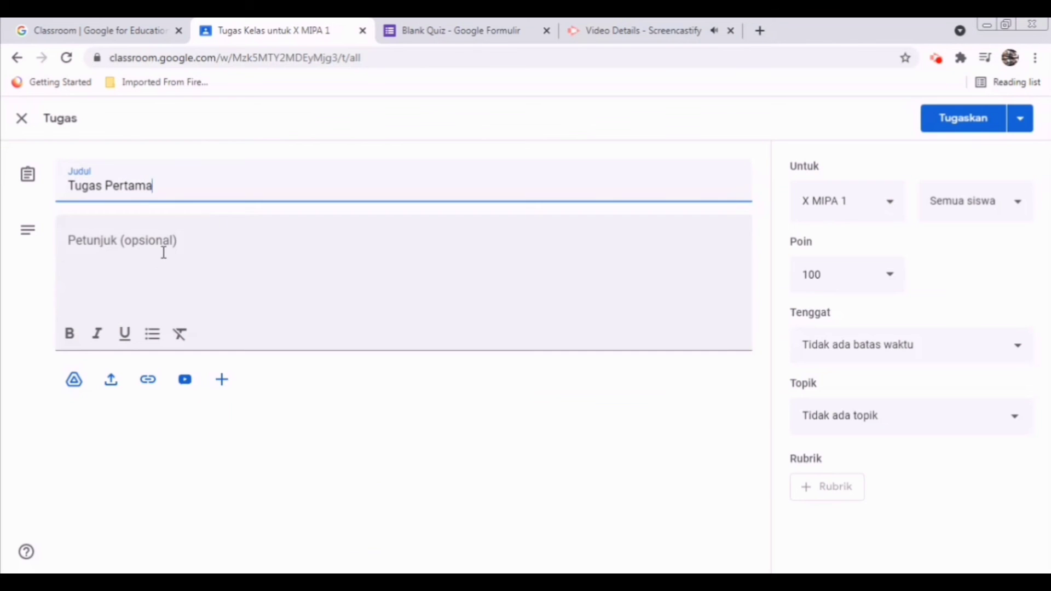
# Enter the assignment instructions "silakan kerjakan tugas latihan 1.1 di halaman 15 pada buku matematika SMA kelas X"
pyautogui.click(162, 249)
pyautogui.write('silakan kerjakan tugas latihan 1.1')
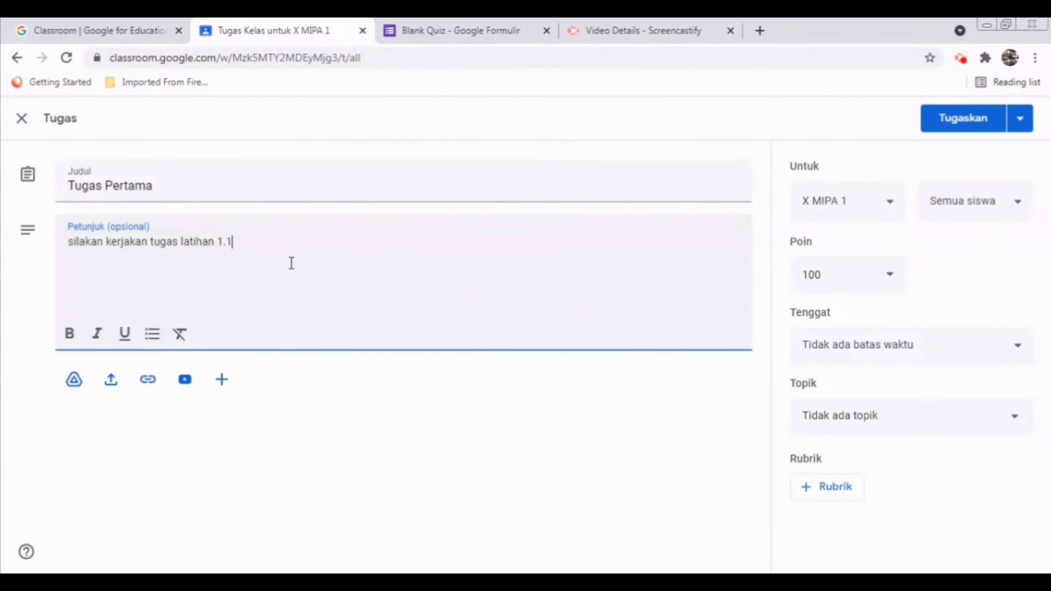
pyautogui.write(' di halaman 15 pada ')
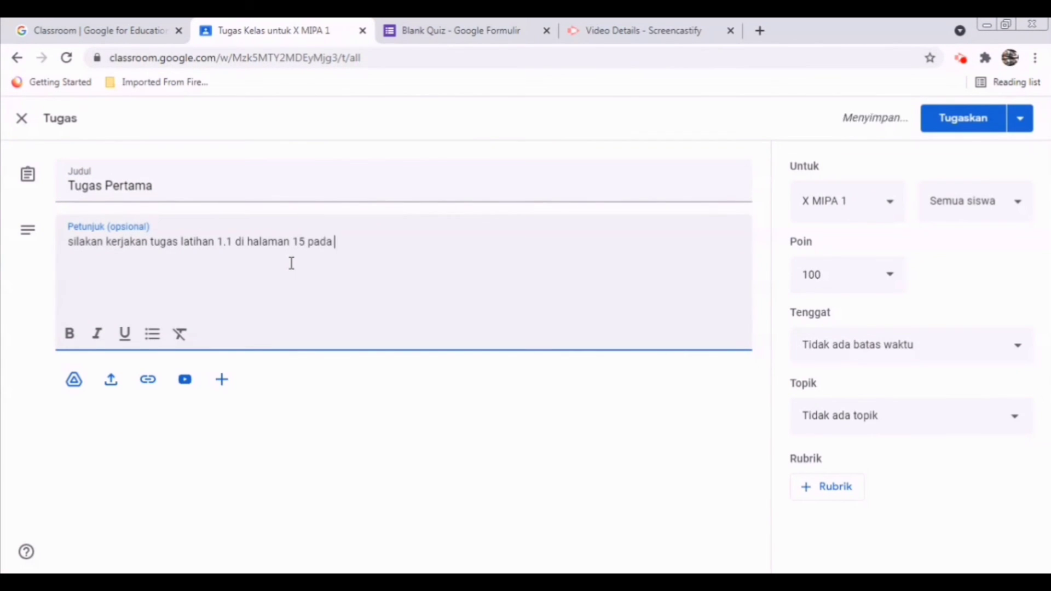
pyautogui.write('buku matematika SMA')
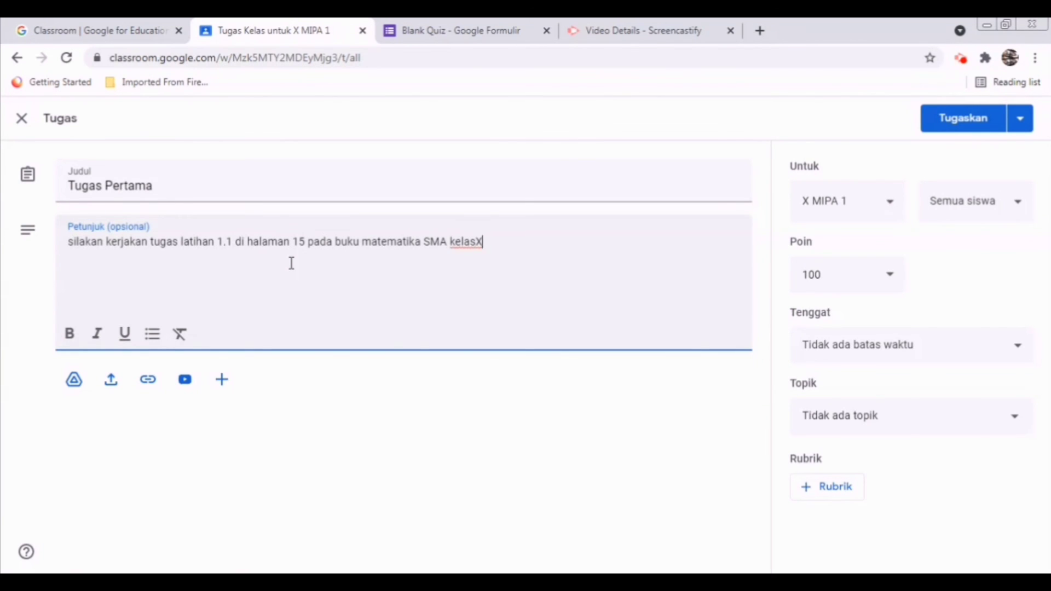
pyautogui.write(' kelas X')
pyautogui.press('BackSpace')
pyautogui.write('X y')
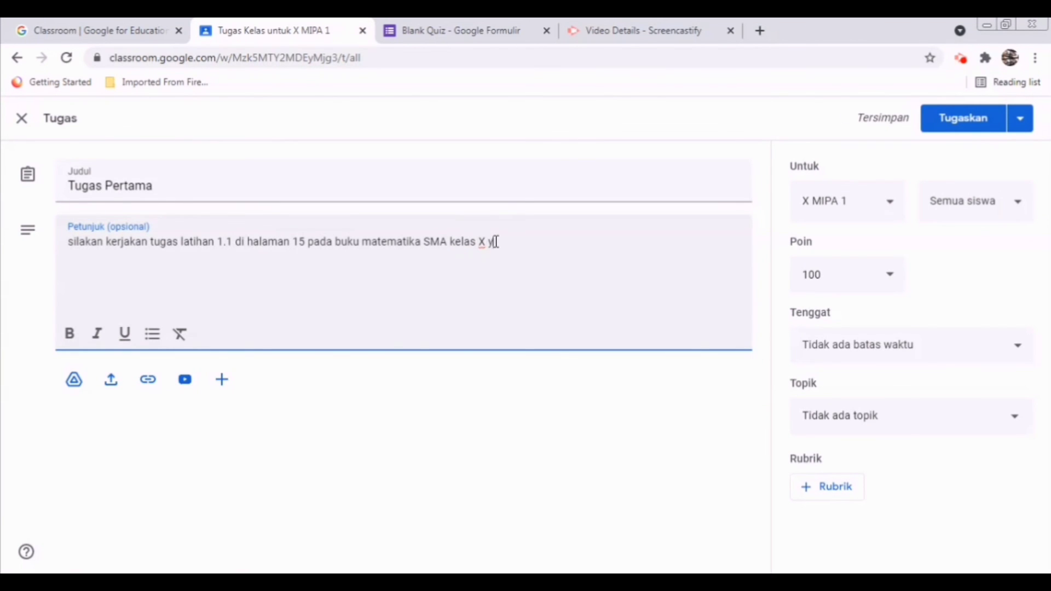
# End the first instruction sentence after "kelas X" with a period and add "diupload dalam bentuk pdf/jpg"
pyautogui.write('ang ada')
pyautogui.press('BackSpace')
pyautogui.press('BackSpace')
pyautogui.press('BackSpace')
pyautogui.press('BackSpace')
pyautogui.press('BackSpace')
pyautogui.press('BackSpace')
pyautogui.press('BackSpace')
pyautogui.press('BackSpace')
pyautogui.write('diup')
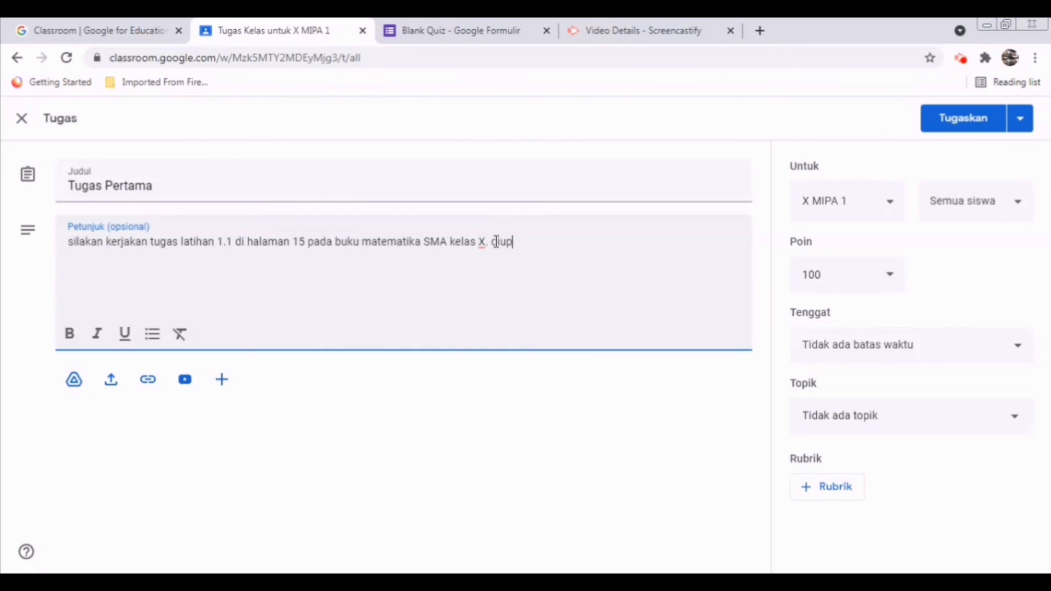
pyautogui.write('load dalam bentuk pdf/jpg')
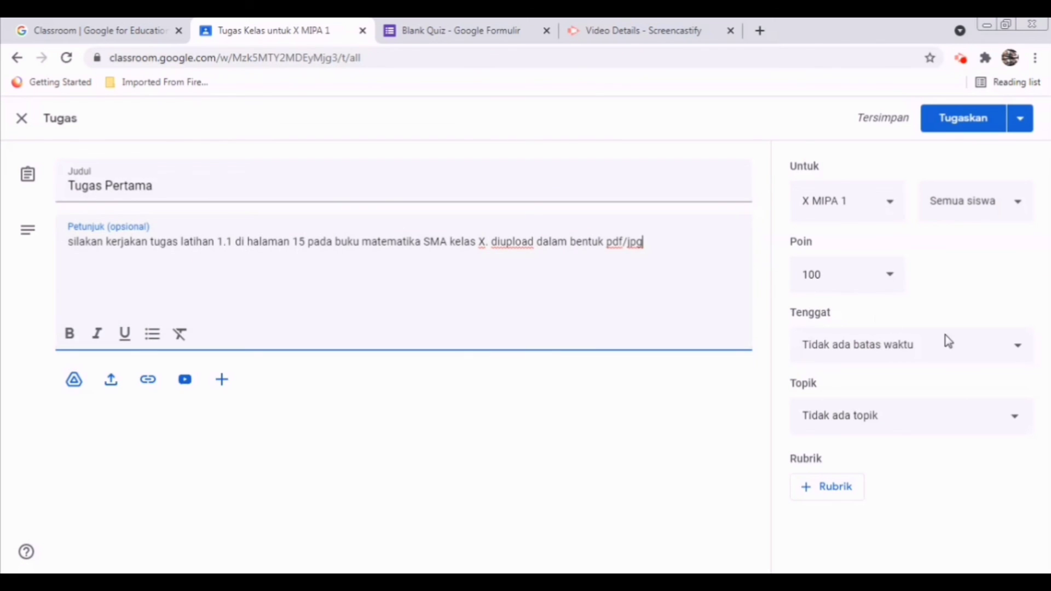
# Set the deadline of "Tugas Pertama" to 7 October 2021 at 23.59
pyautogui.click(1010, 353)
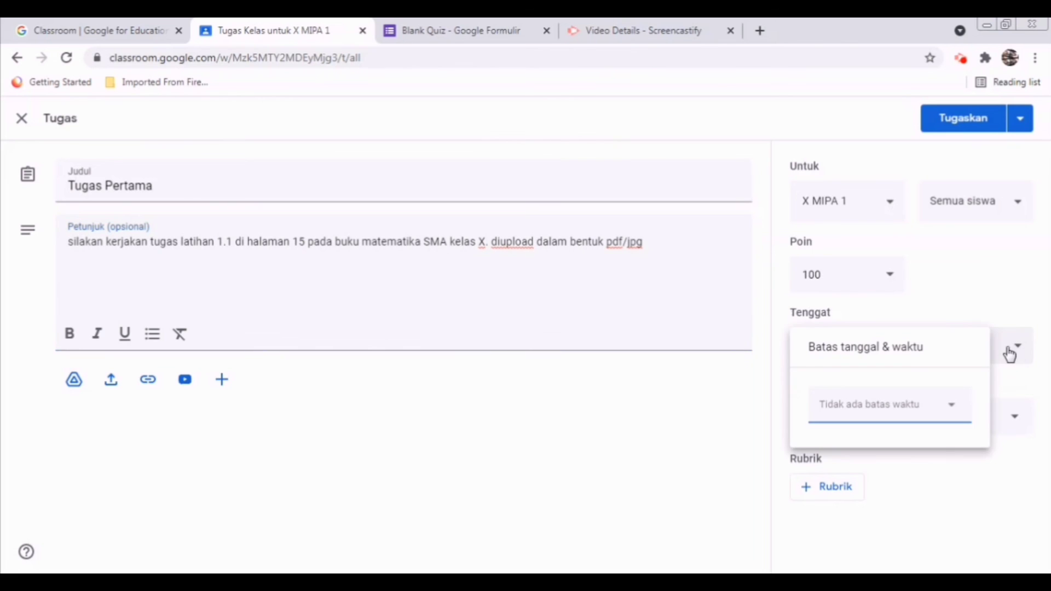
pyautogui.click(939, 415)
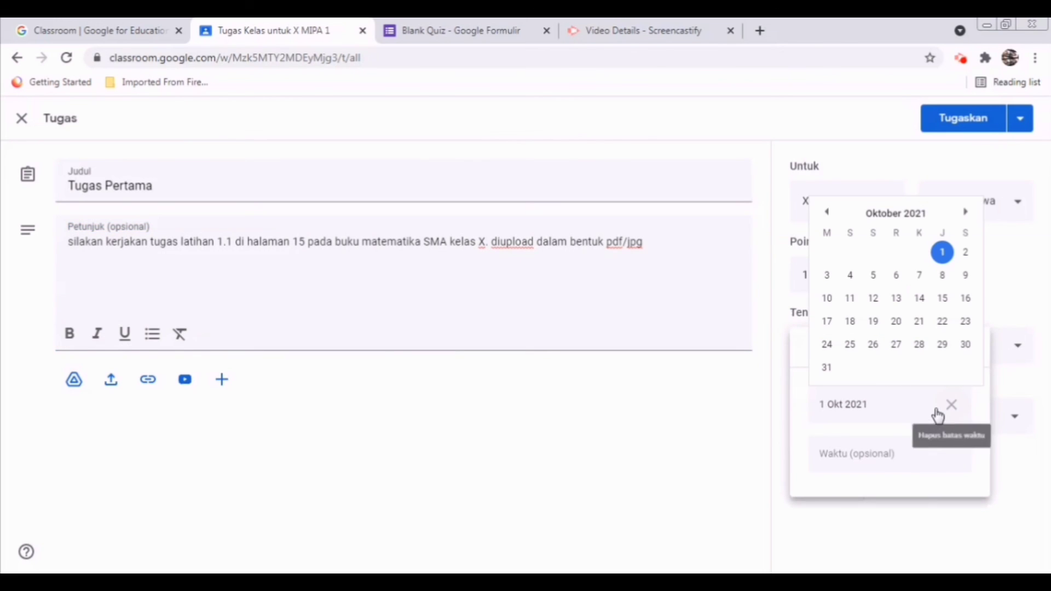
pyautogui.click(920, 277)
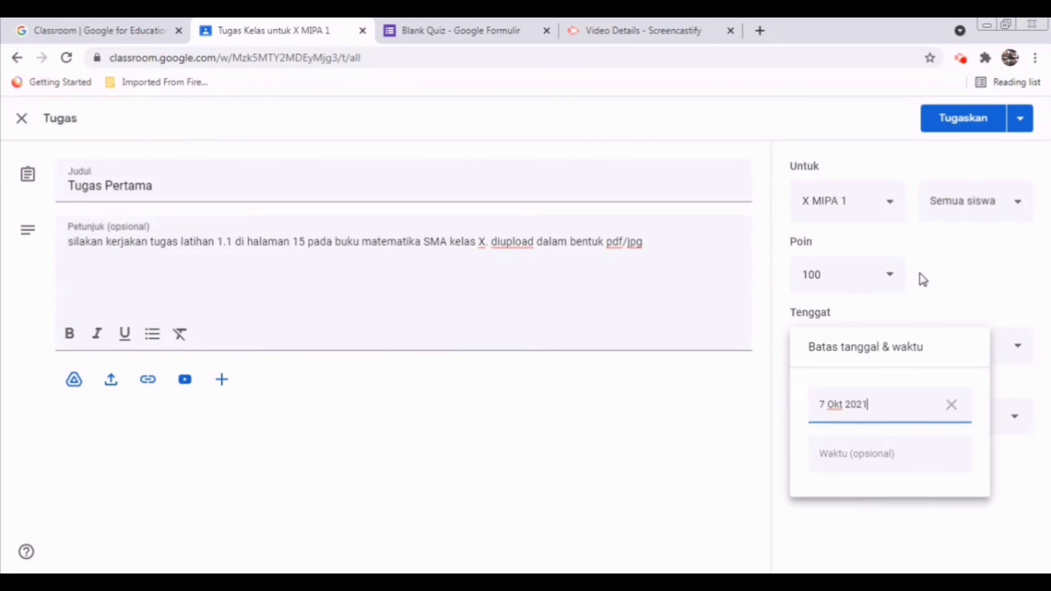
pyautogui.click(1000, 483)
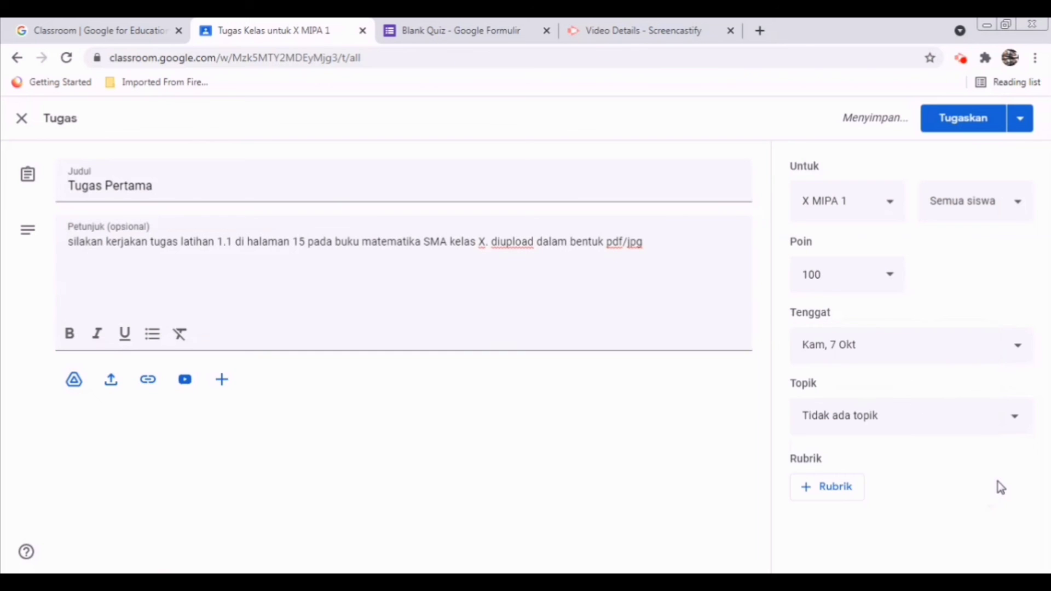
pyautogui.click(1023, 343)
pyautogui.click(882, 454)
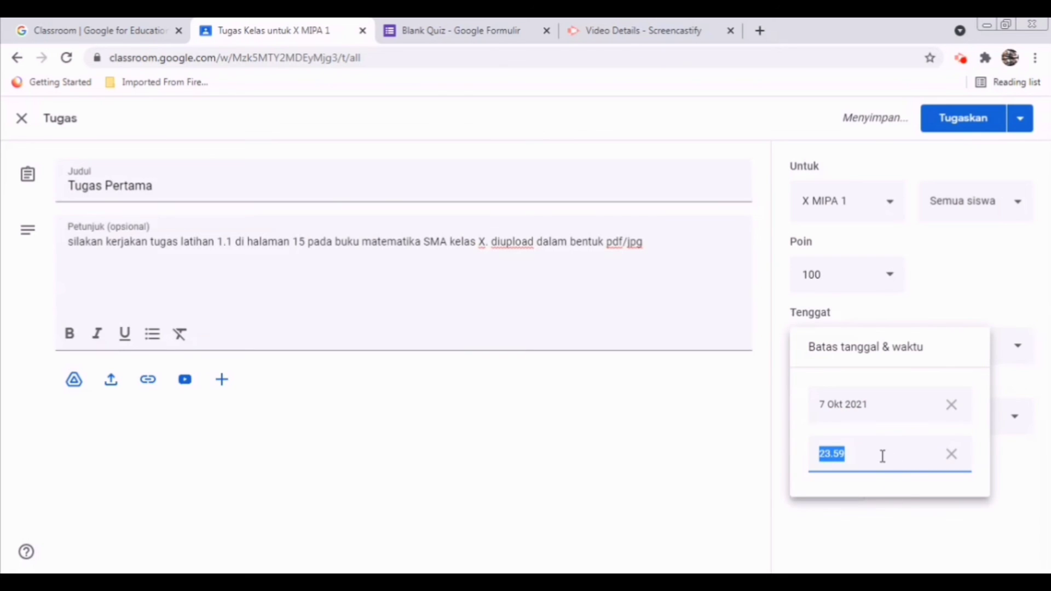
# File "Tugas Pertama" under the topic pertemuan 1 and assign it to the class
pyautogui.click(904, 533)
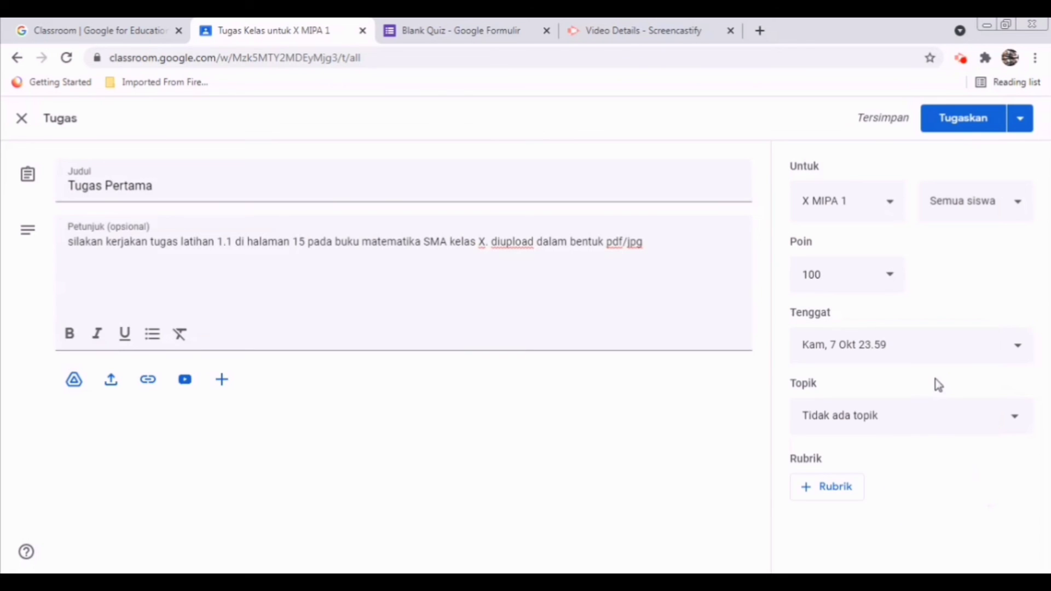
pyautogui.click(938, 416)
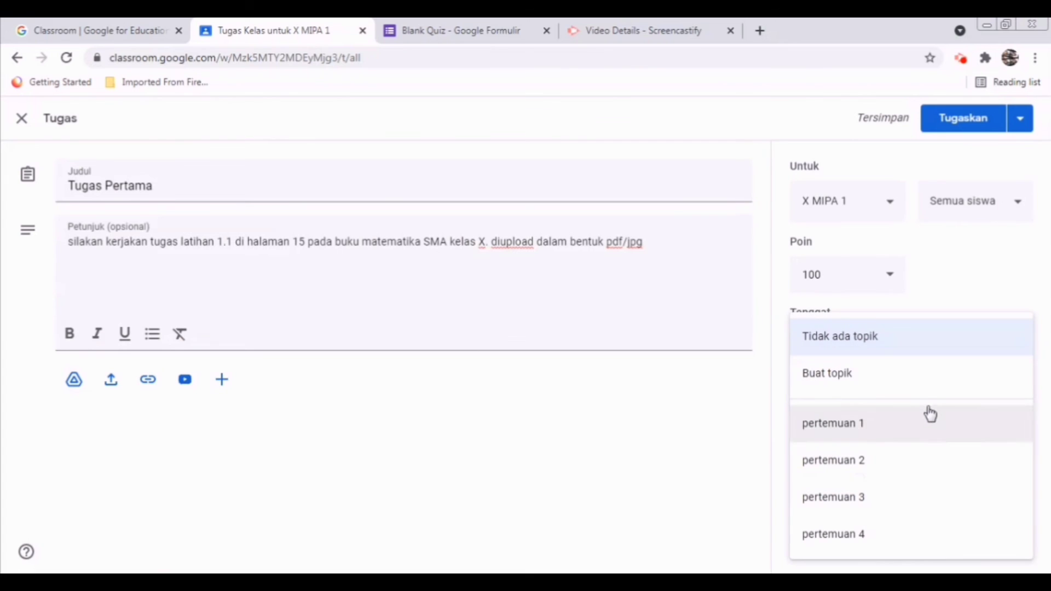
pyautogui.click(897, 426)
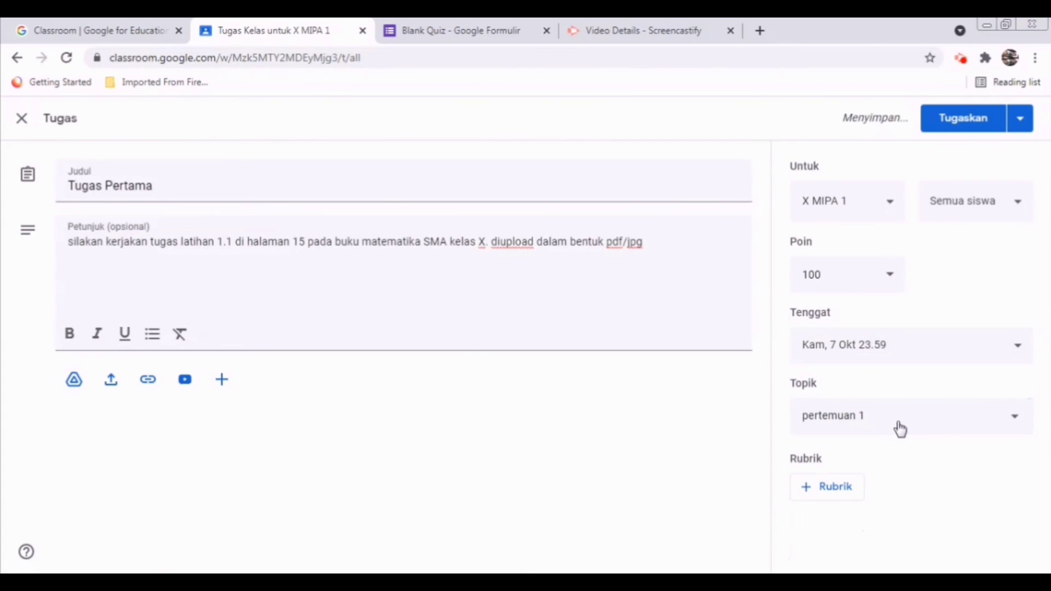
pyautogui.click(974, 116)
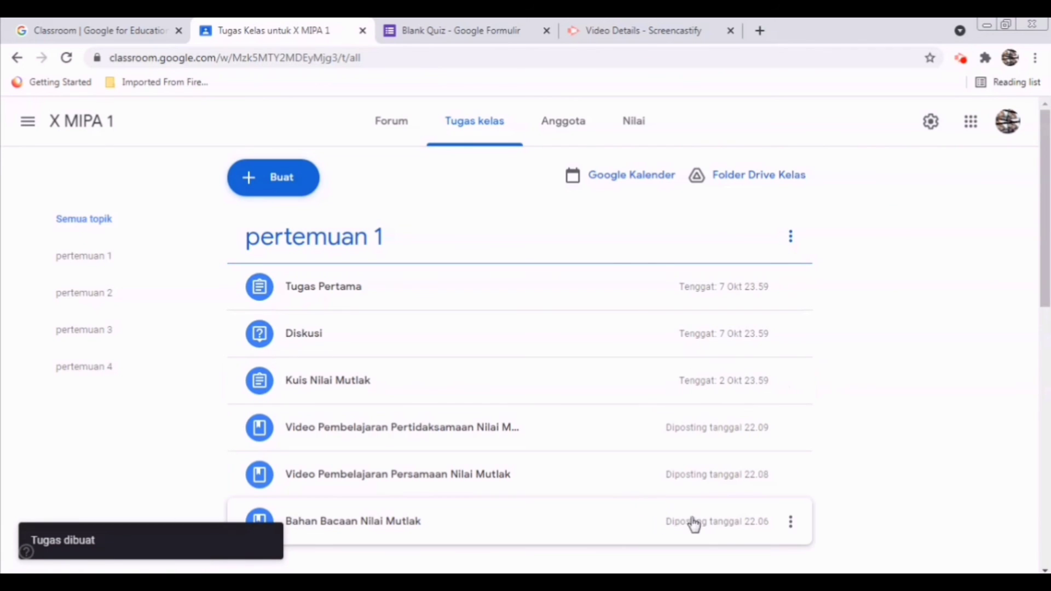
# Move "Bahan Bacaan Nilai Mutlak" up to the first place in the topic pertemuan 1
pyautogui.click(792, 526)
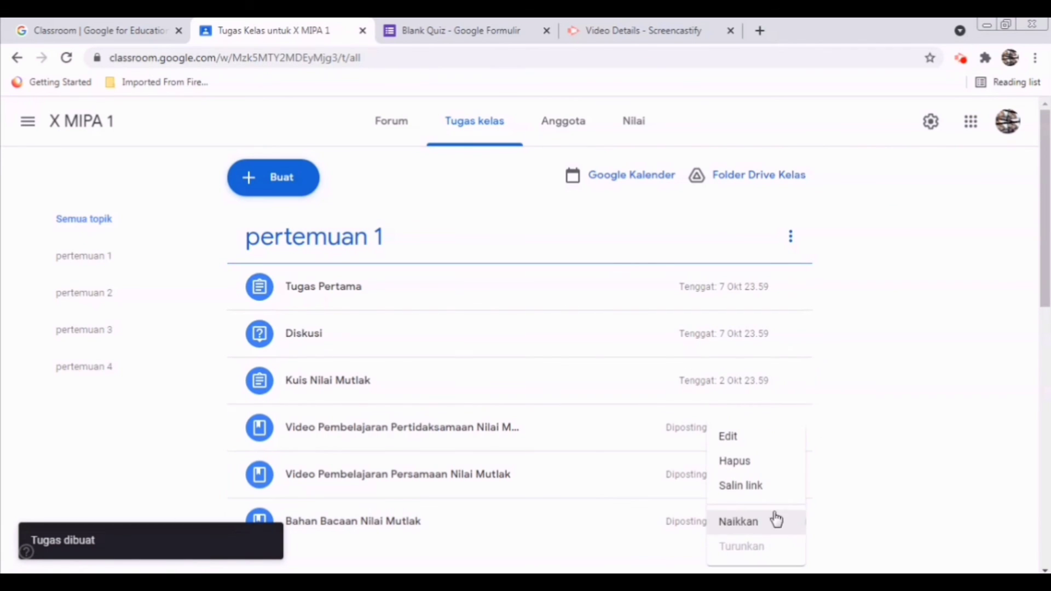
pyautogui.click(767, 528)
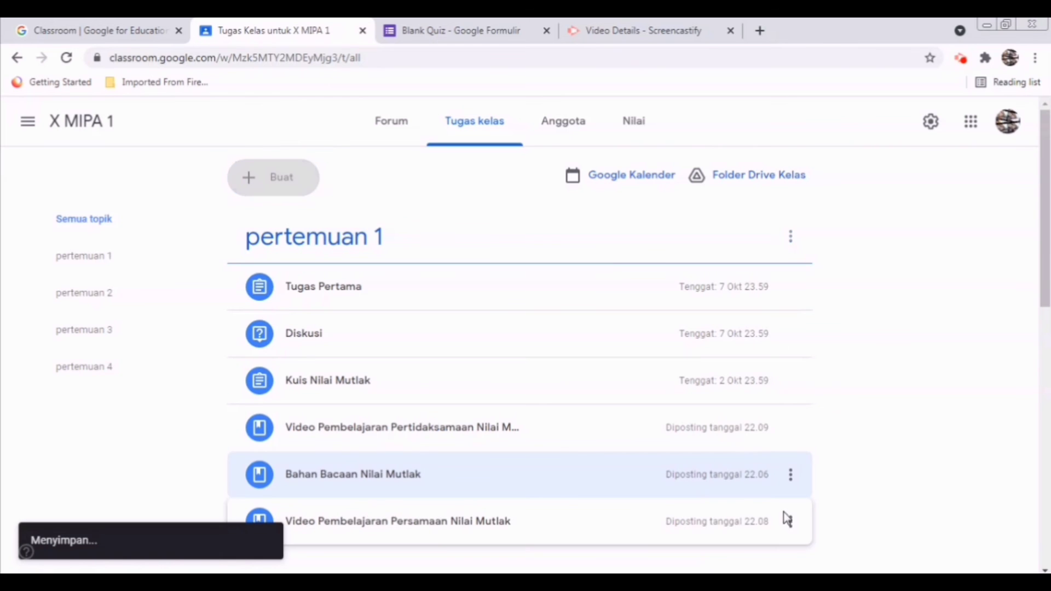
pyautogui.click(792, 481)
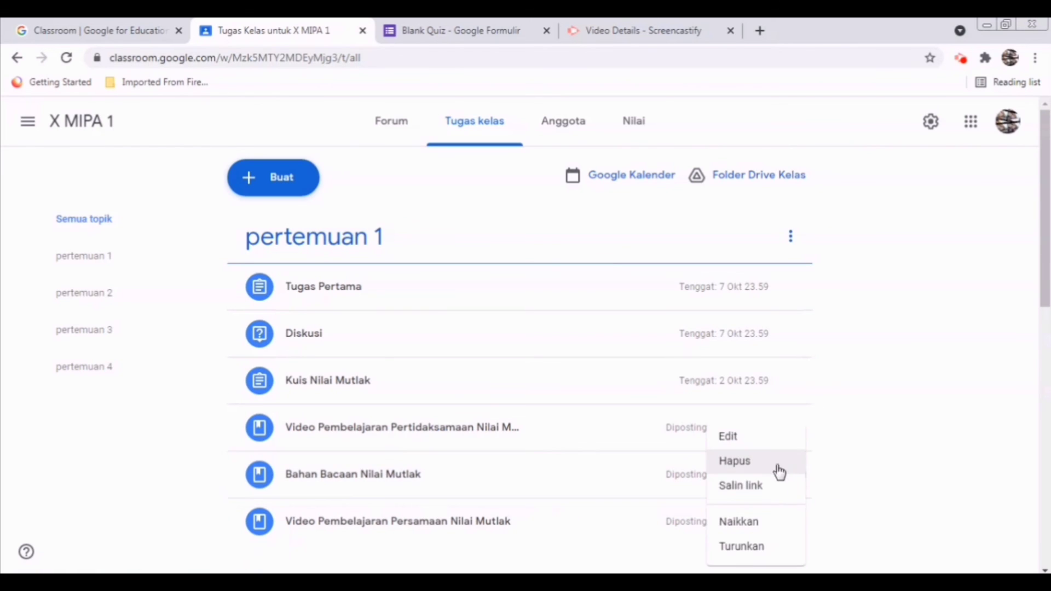
pyautogui.click(777, 528)
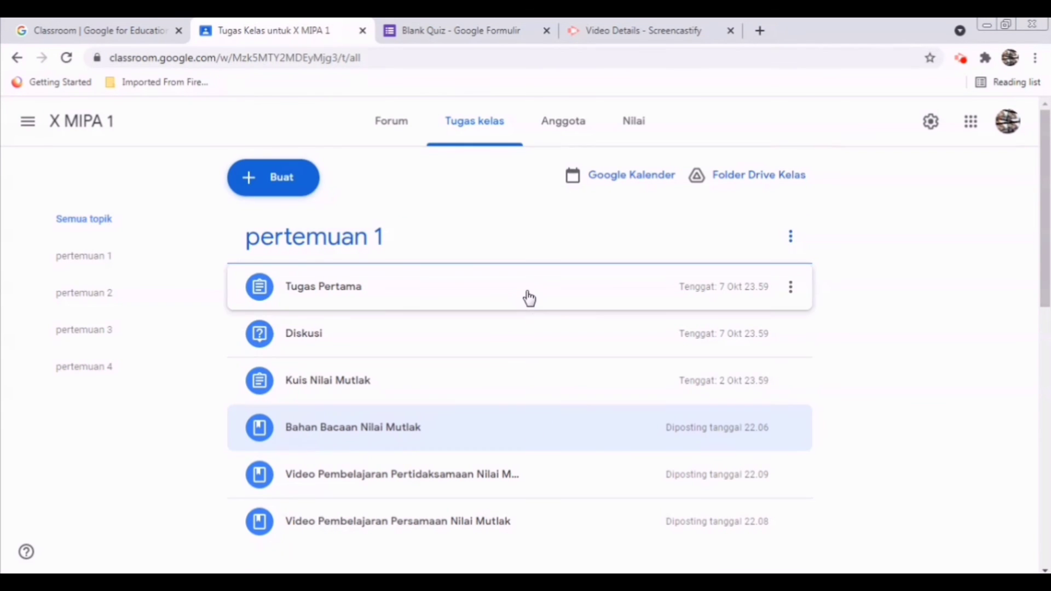
pyautogui.moveTo(517, 427); pyautogui.dragTo(514, 287)
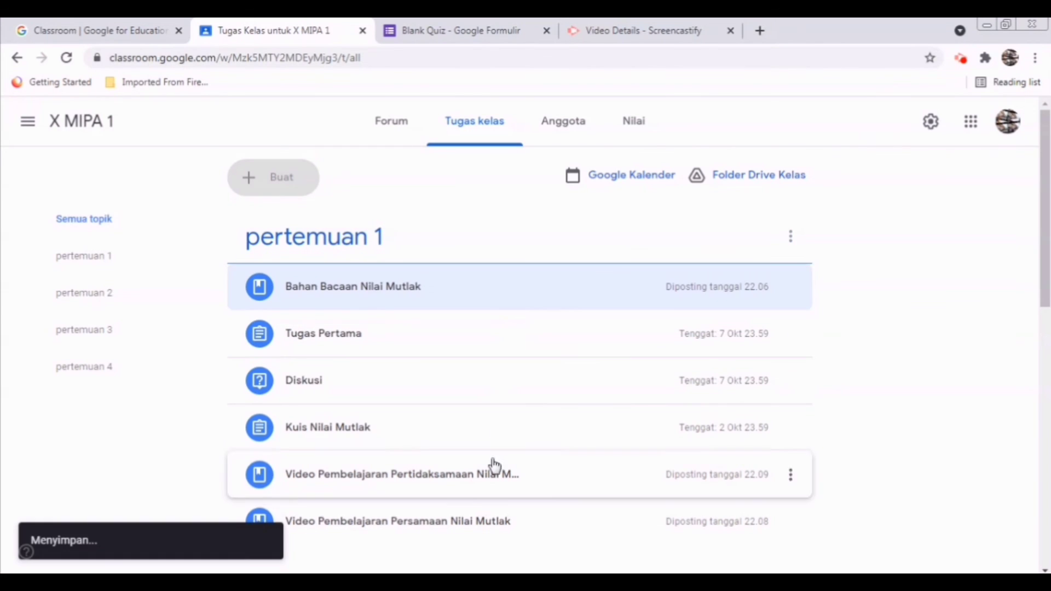
# Reorder pertemuan 1 so the Persamaan and Pertidaksamaan videos follow the reading material, with "Kuis Nilai Mutlak" directly below them
pyautogui.moveTo(492, 512); pyautogui.dragTo(469, 418)
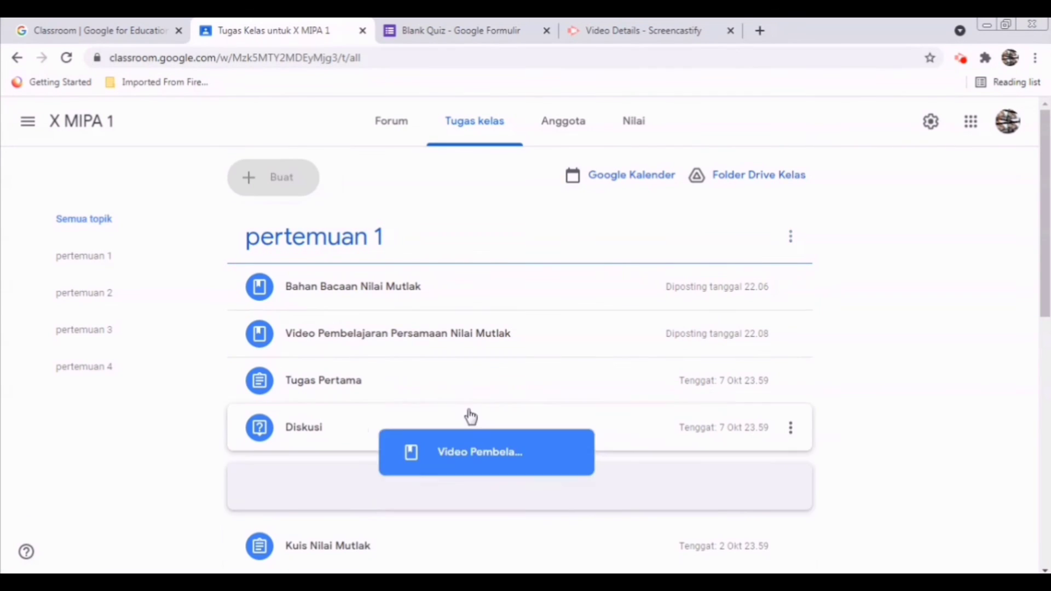
pyautogui.moveTo(644, 539); pyautogui.dragTo(373, 283)
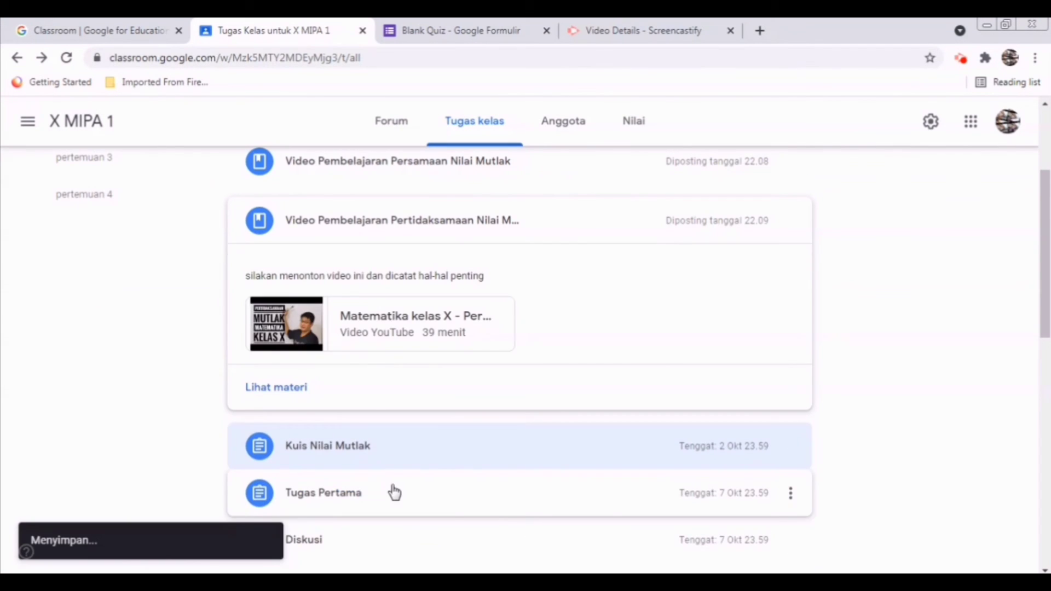
pyautogui.moveTo(437, 529); pyautogui.dragTo(458, 299)
pyautogui.moveTo(1046, 251)
pyautogui.mouseDown()
pyautogui.moveTo(1047, 188)
pyautogui.moveTo(1045, 339)
pyautogui.moveTo(1036, 258)
pyautogui.mouseUp()
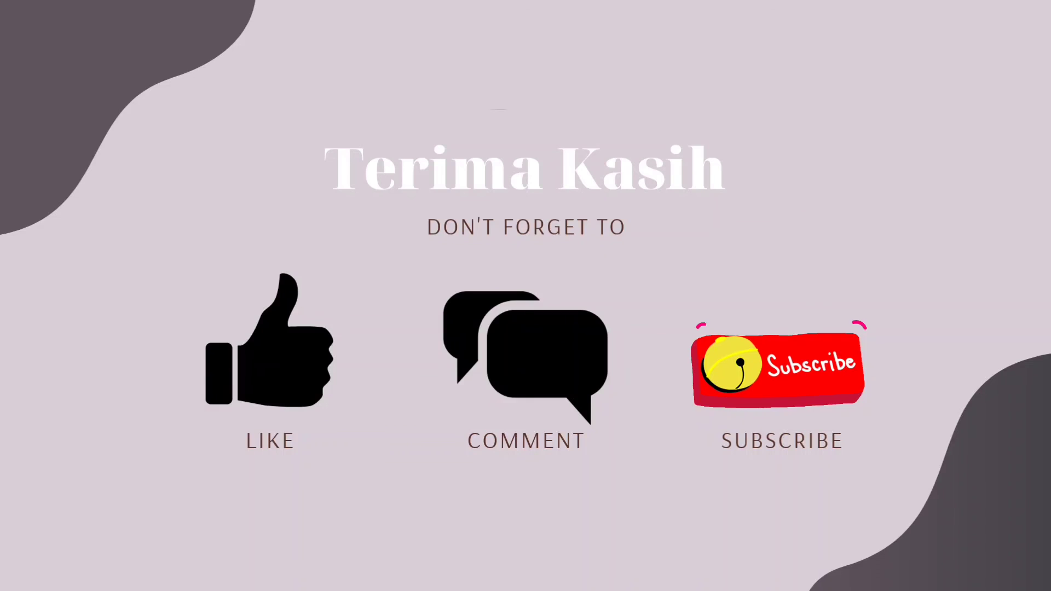